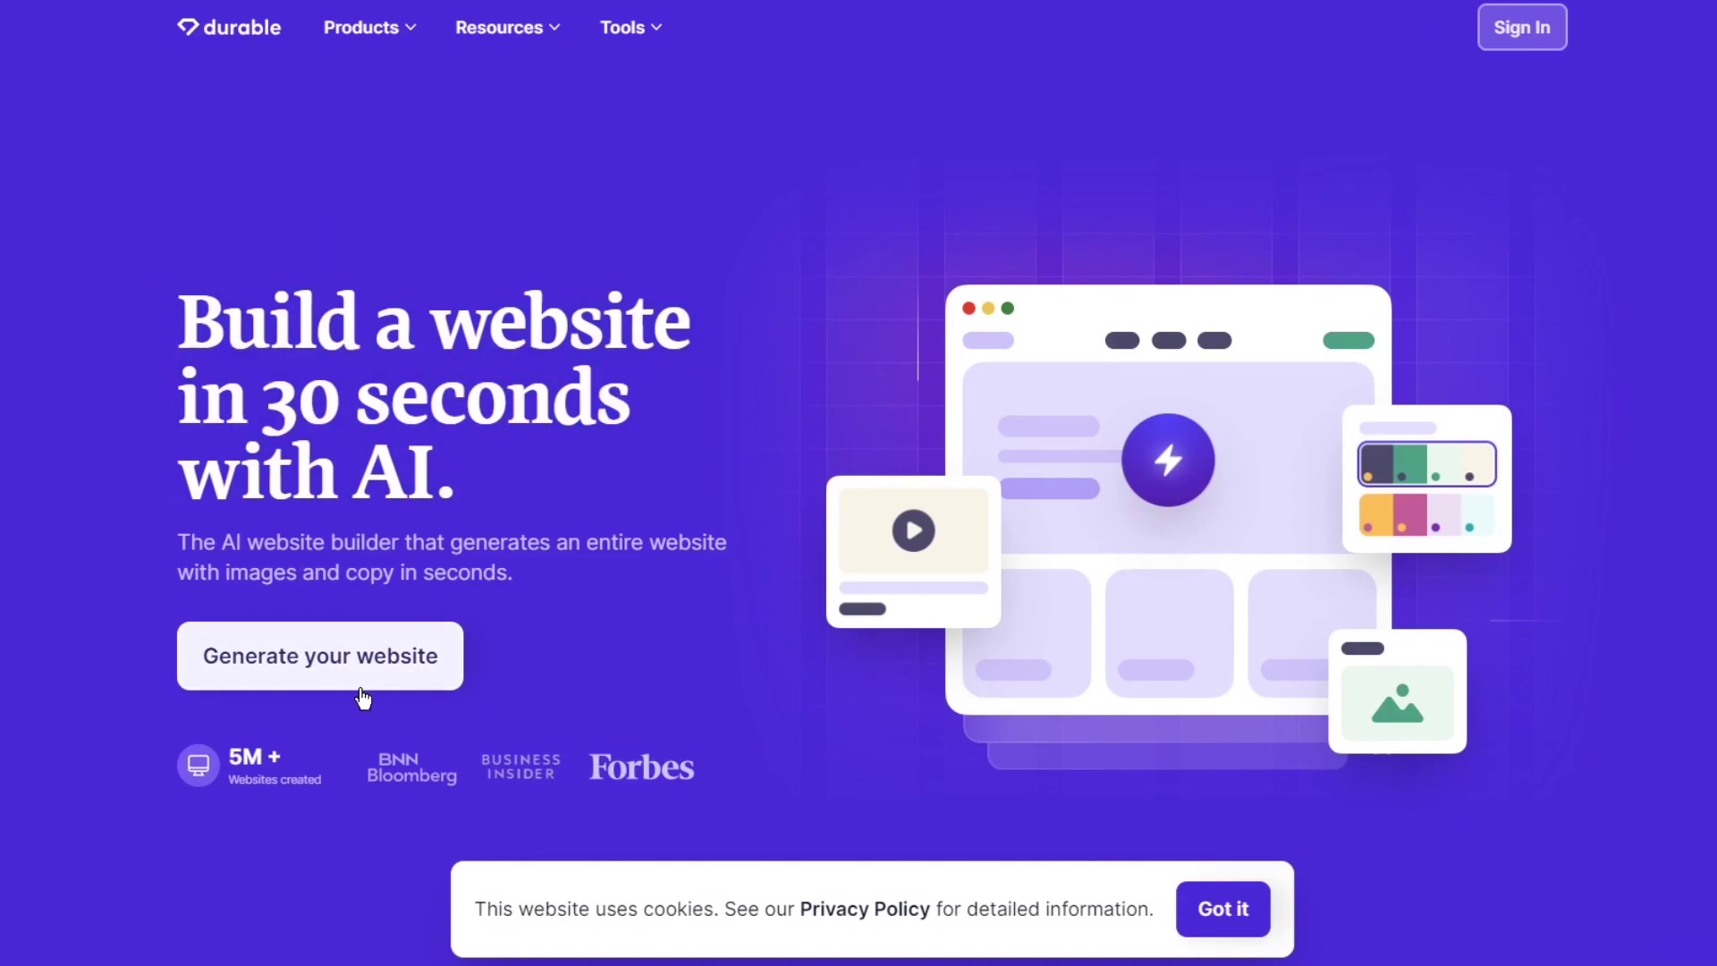
- Start a new AI-built website with Online Store as the business type
click(309, 682)
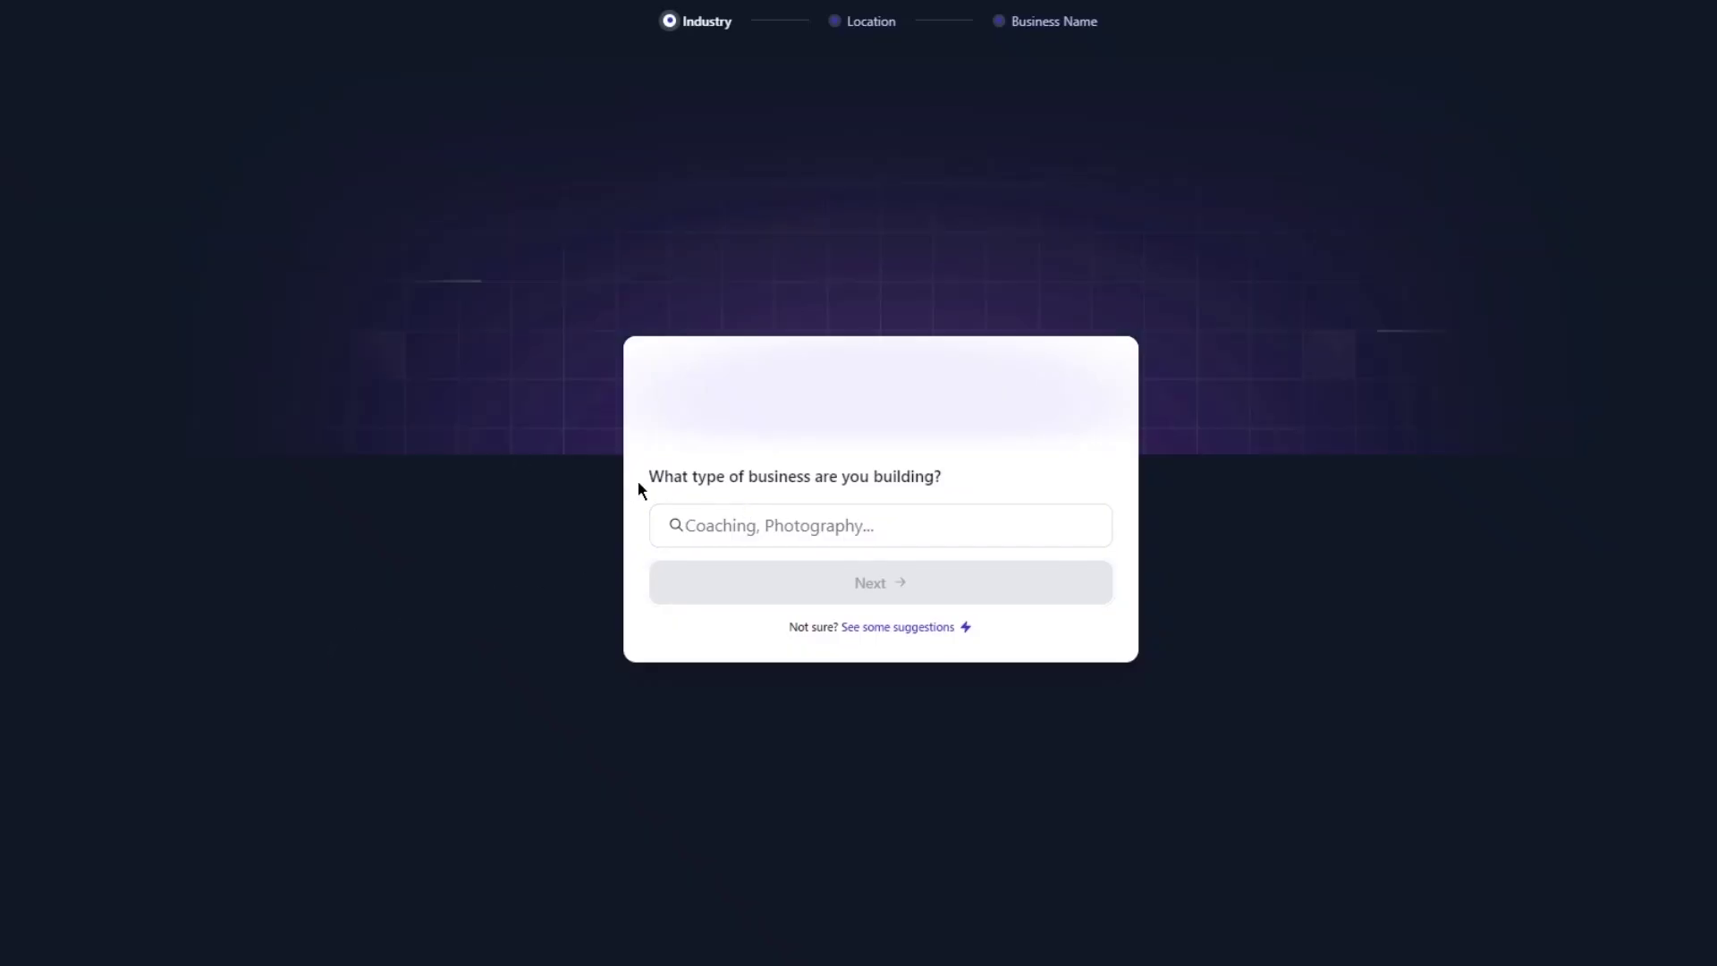
click(724, 530)
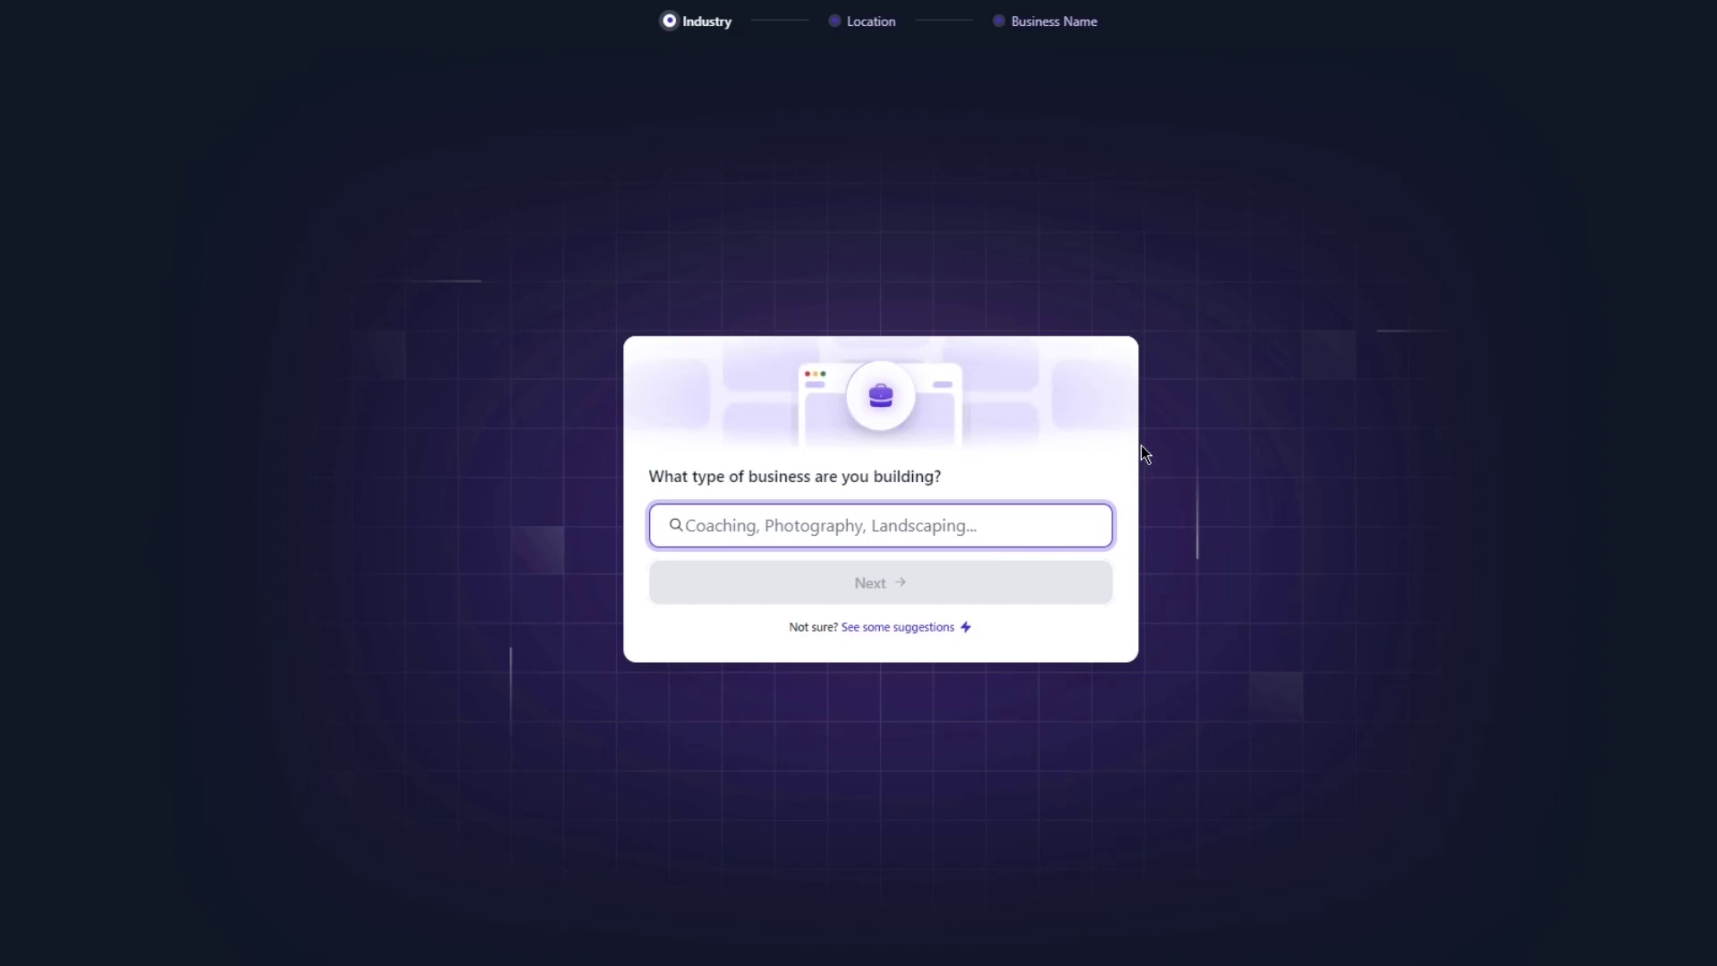
text(S)
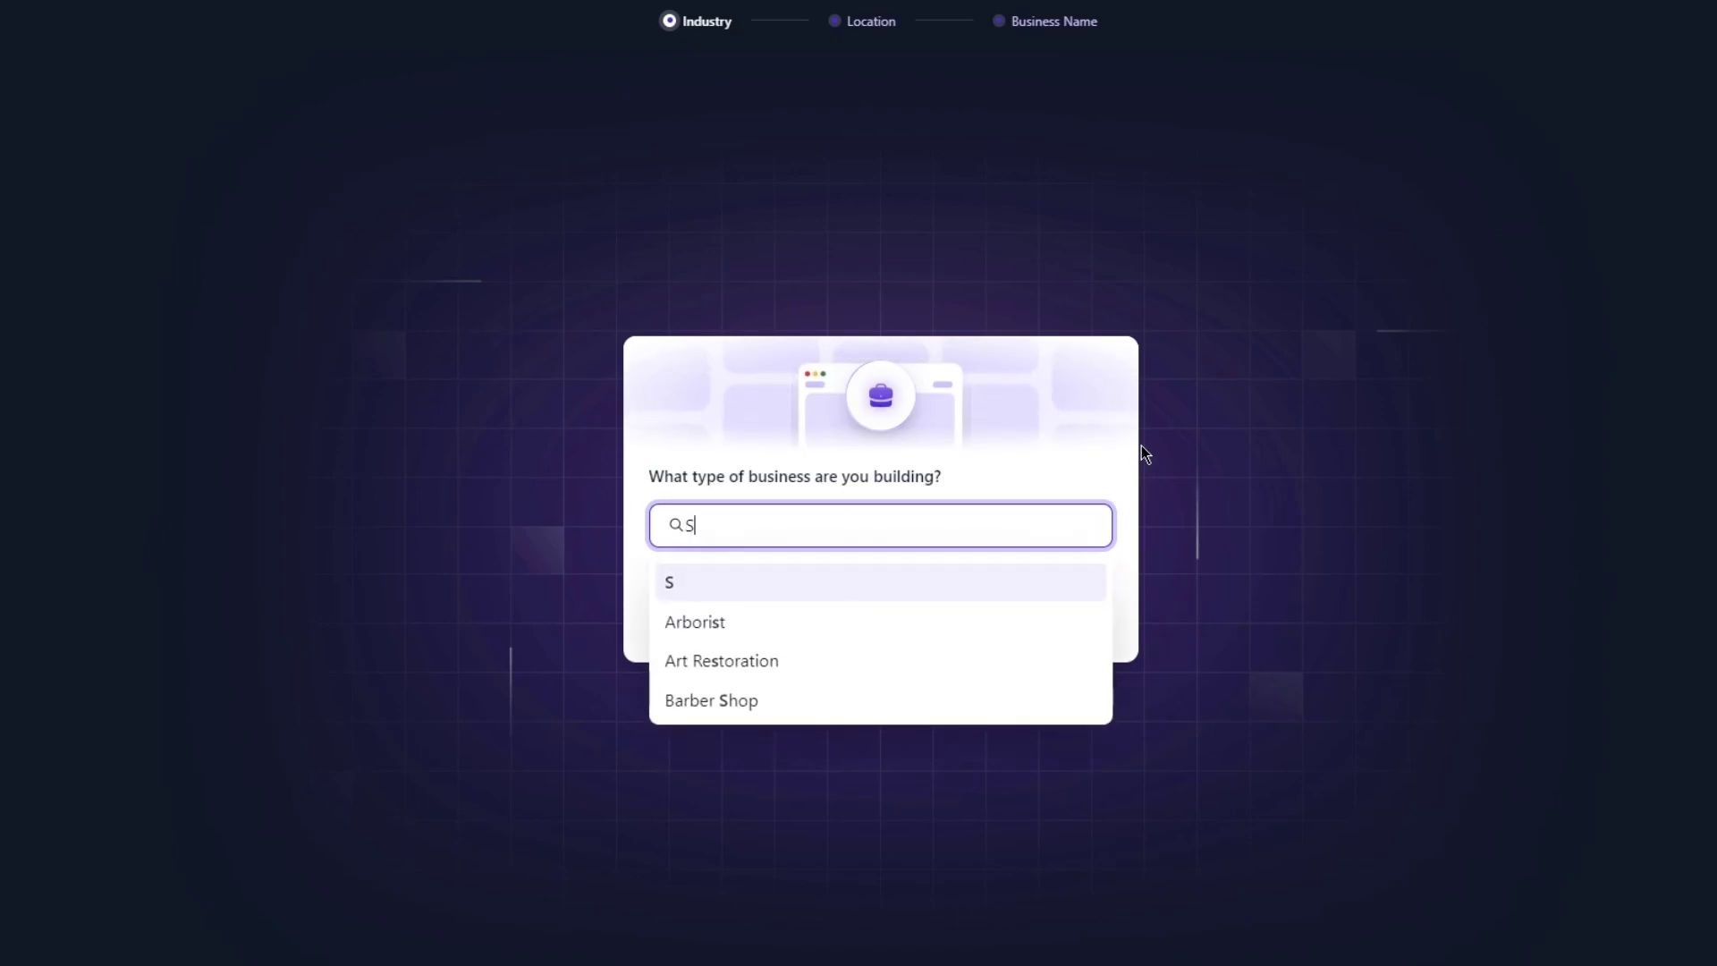
text(ho)
key(BackSpace)
key(BackSpace)
key(BackSpace)
text(onli)
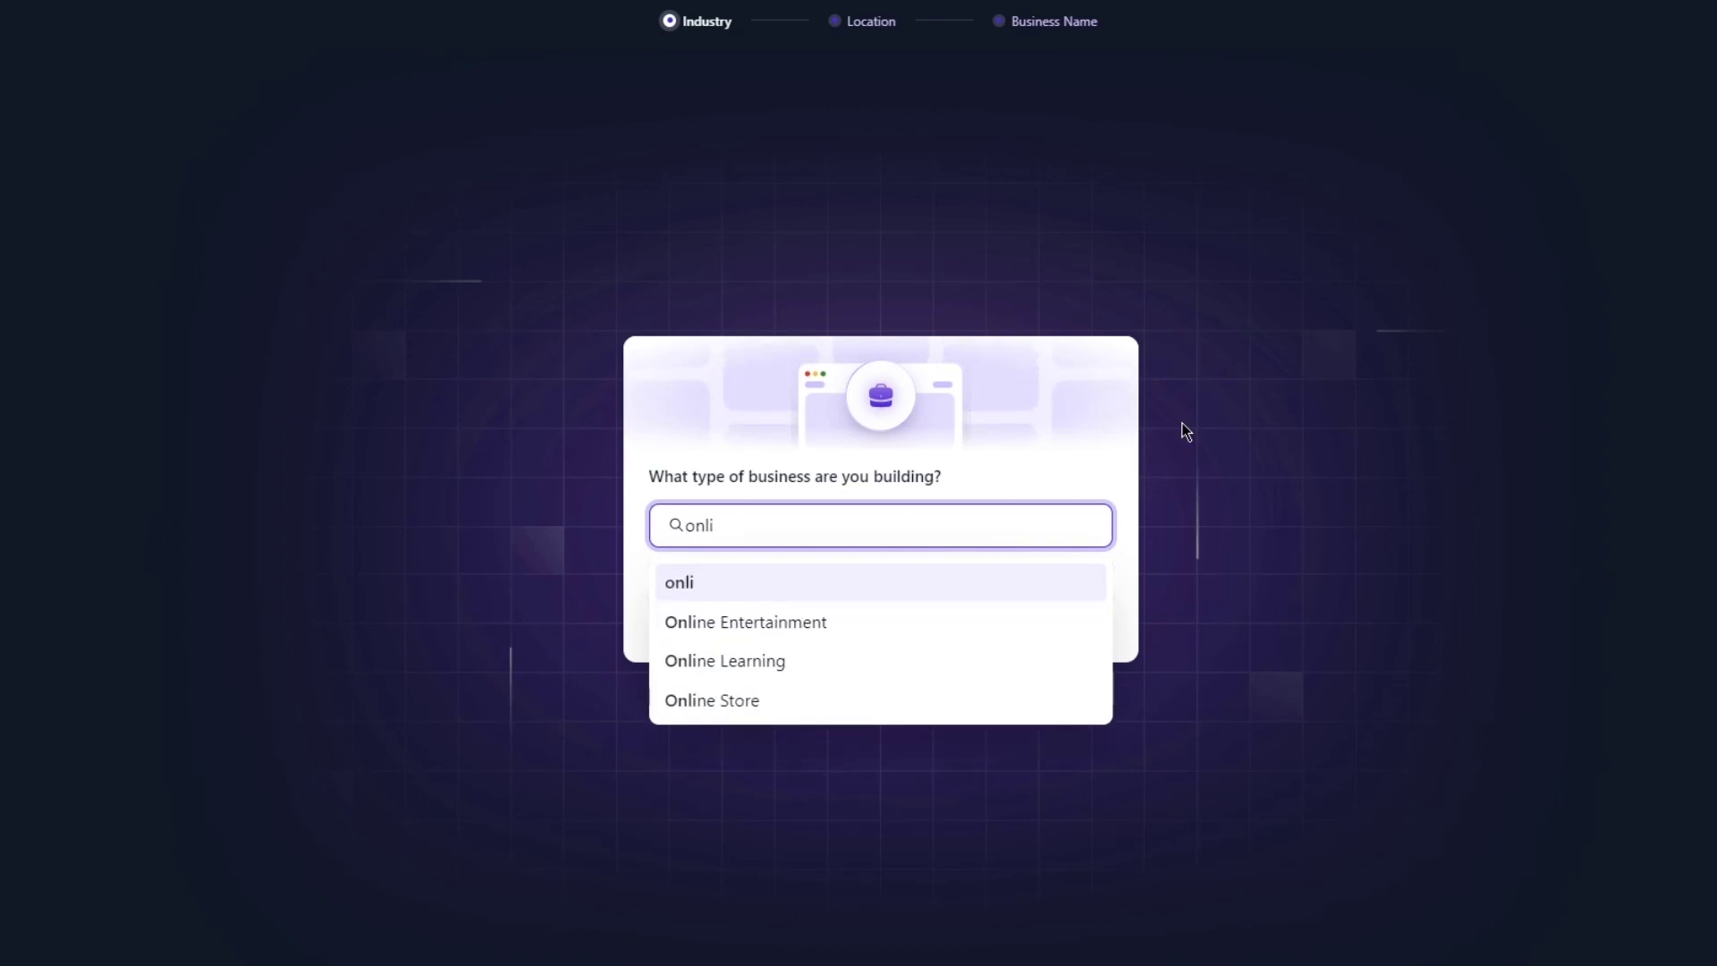
click(827, 711)
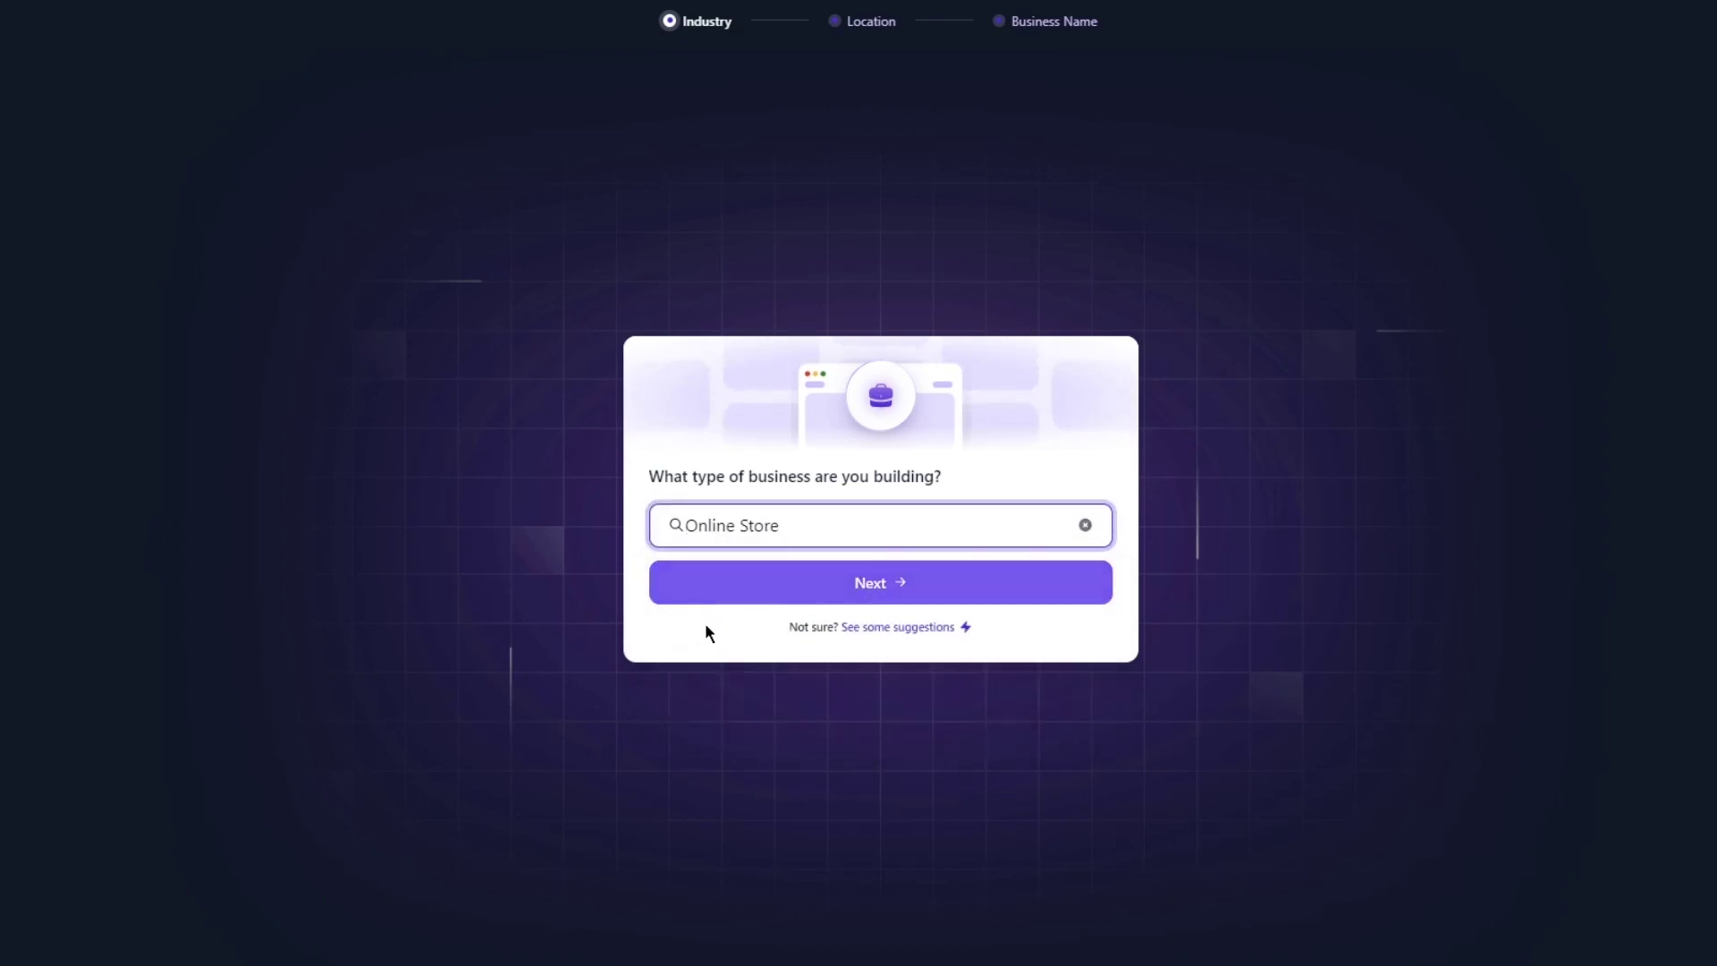
click(878, 597)
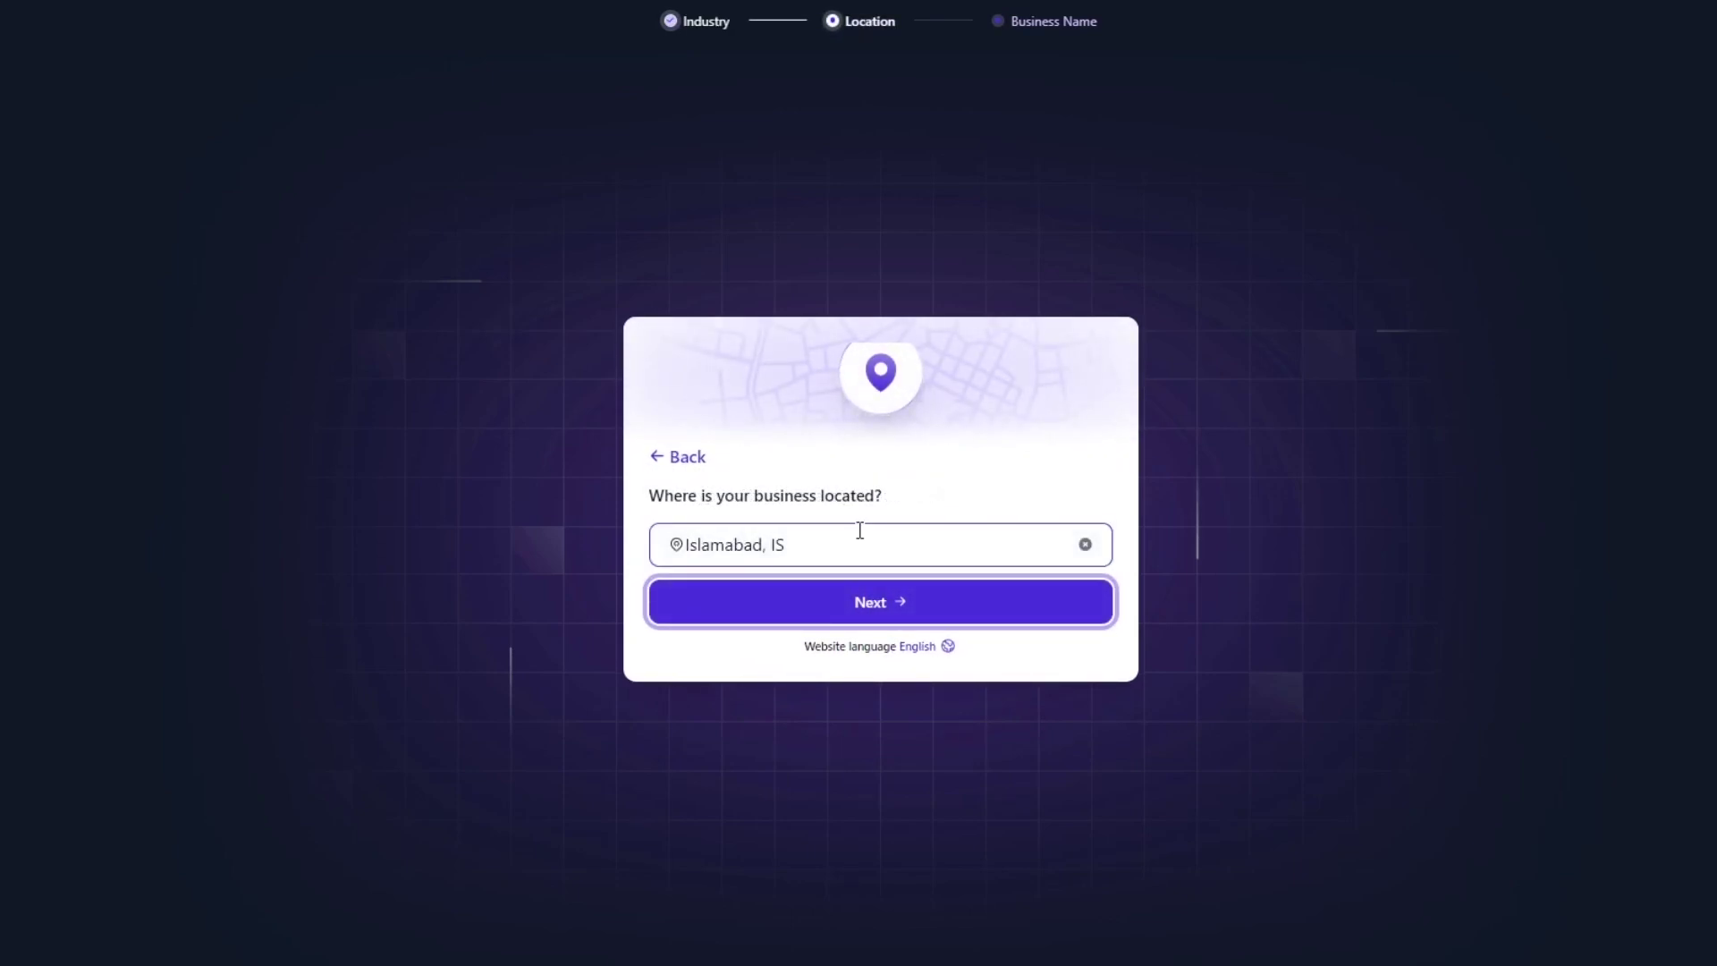
- Keep Islamabad, IS as the location and enter Hopp as the business name
click(834, 595)
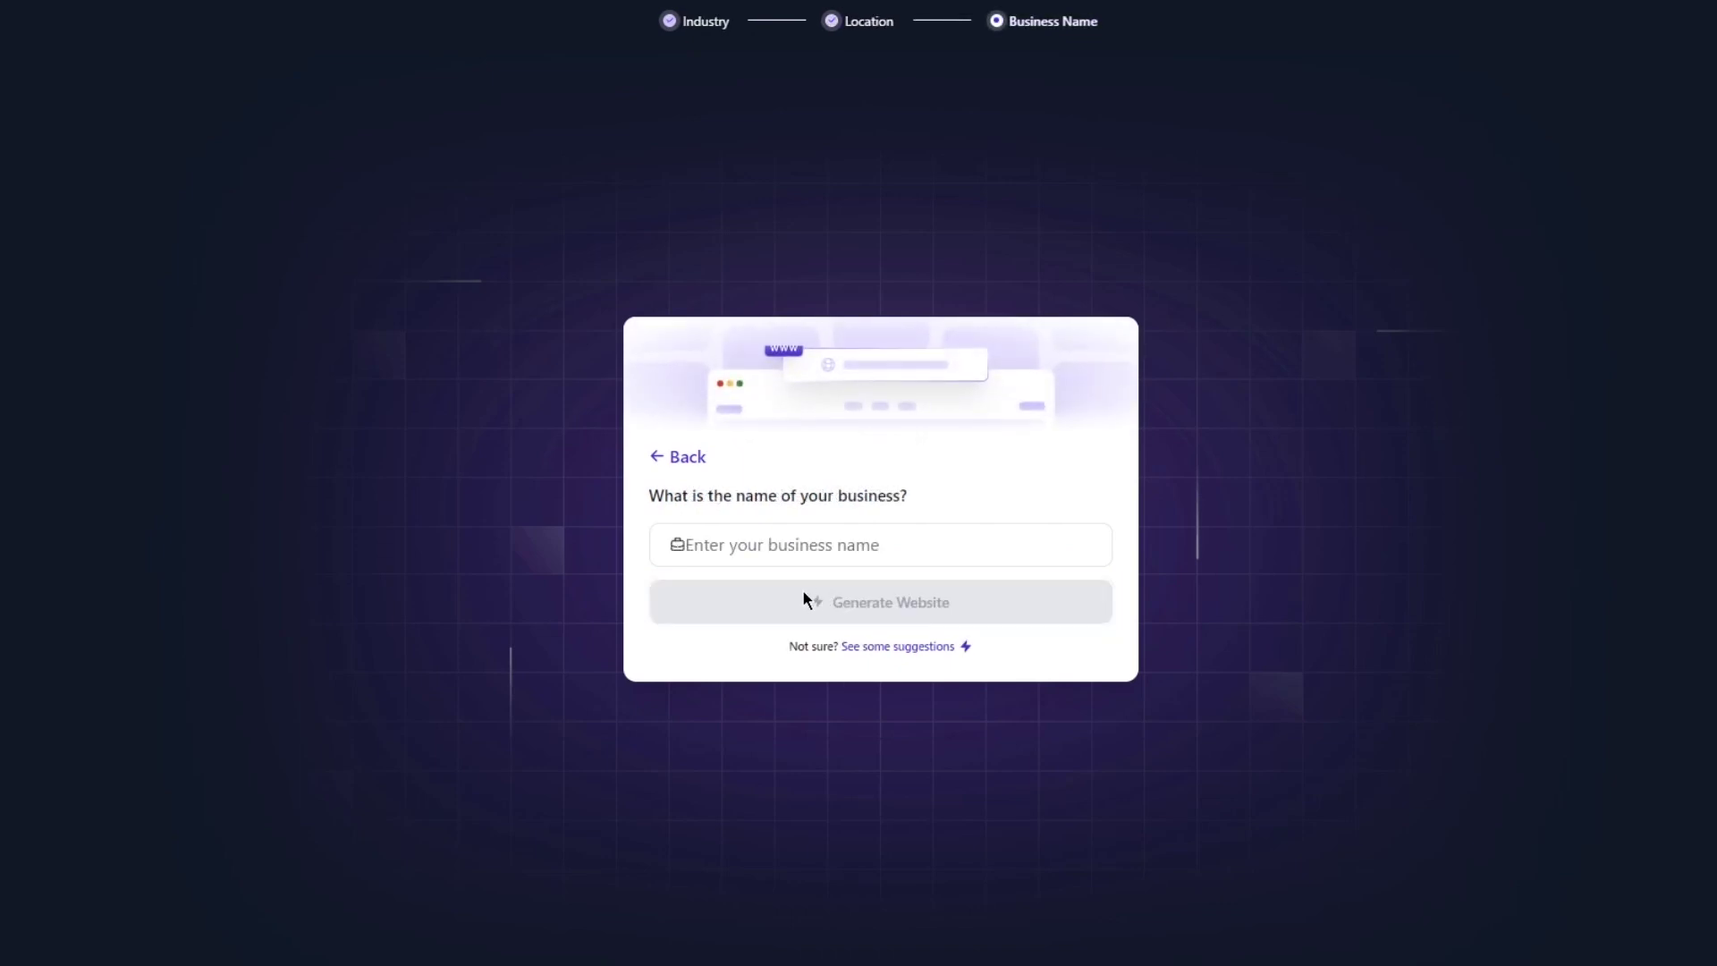
click(830, 542)
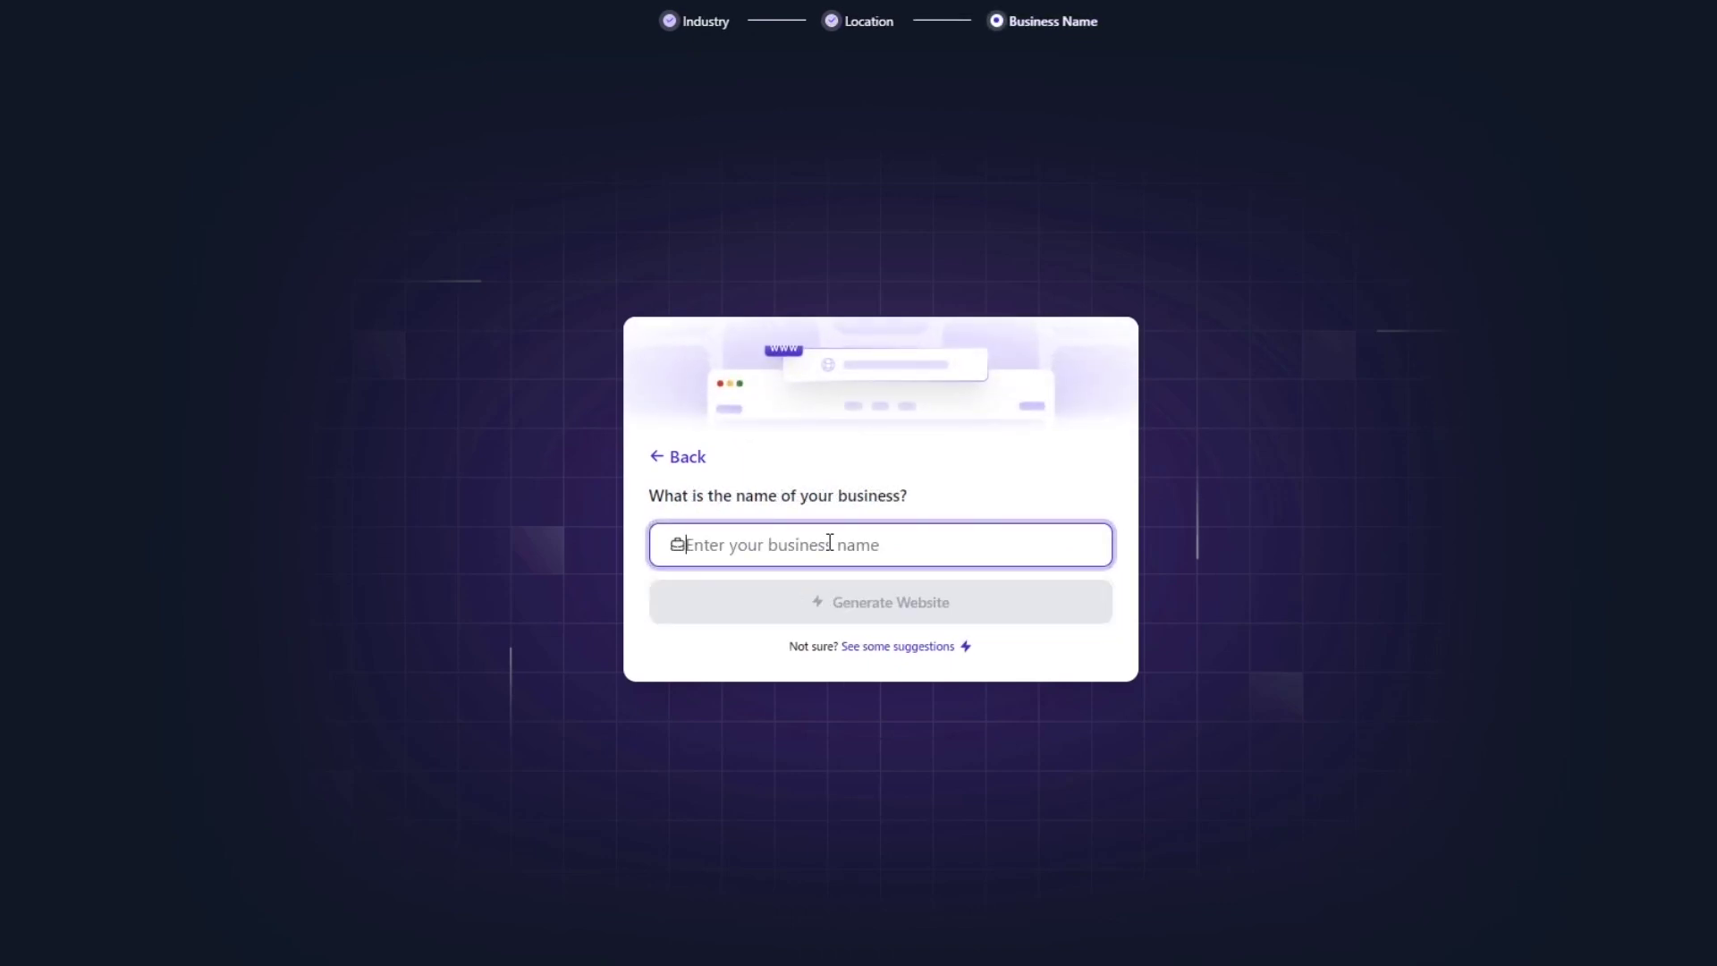
text(Hopp)
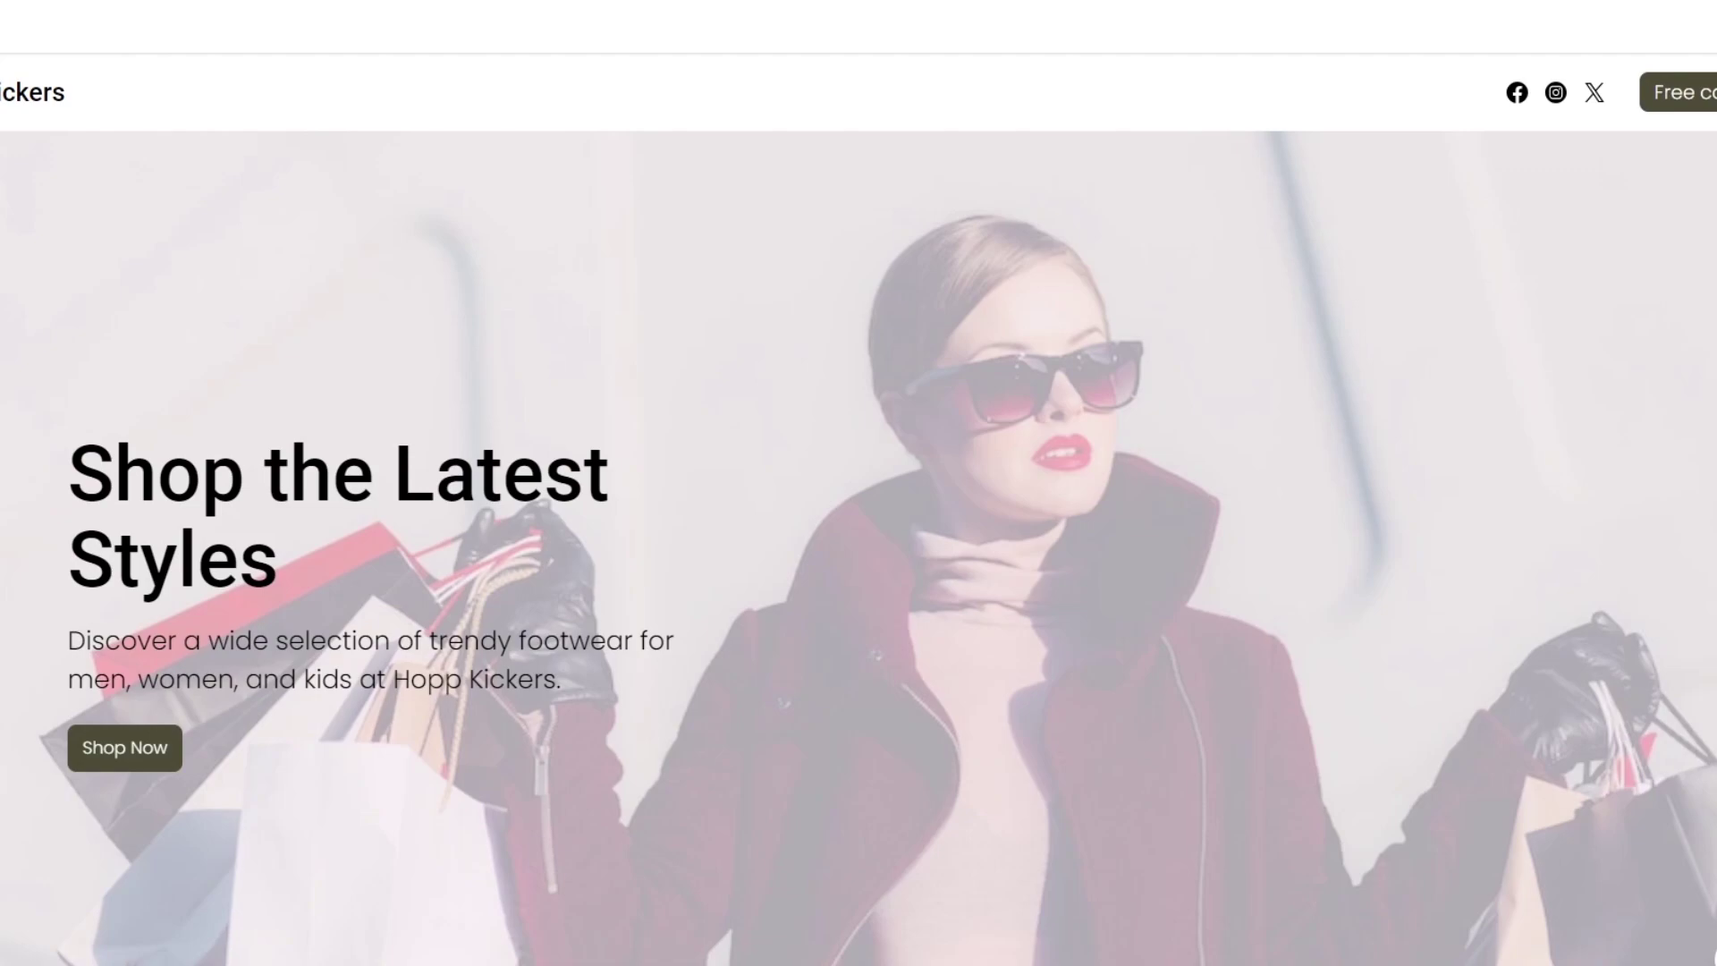
scroll(798, 463, down, 3)
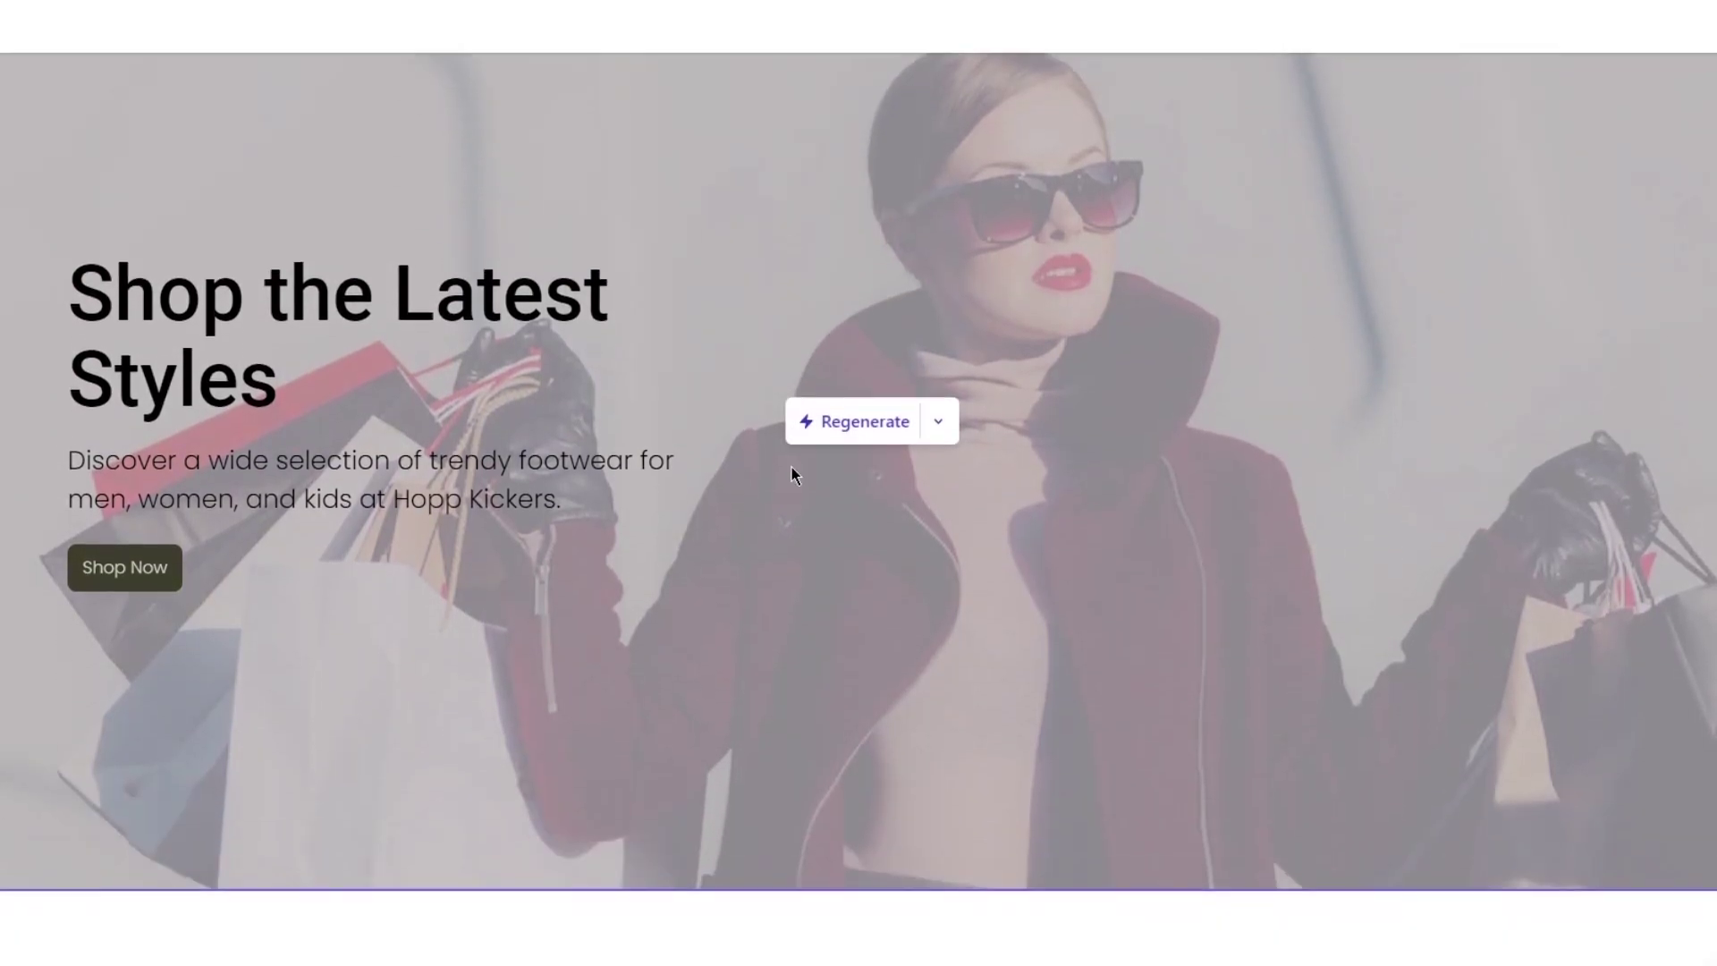
scroll(813, 454, down, 5)
scroll(814, 456, up, 6)
scroll(814, 456, up, 2)
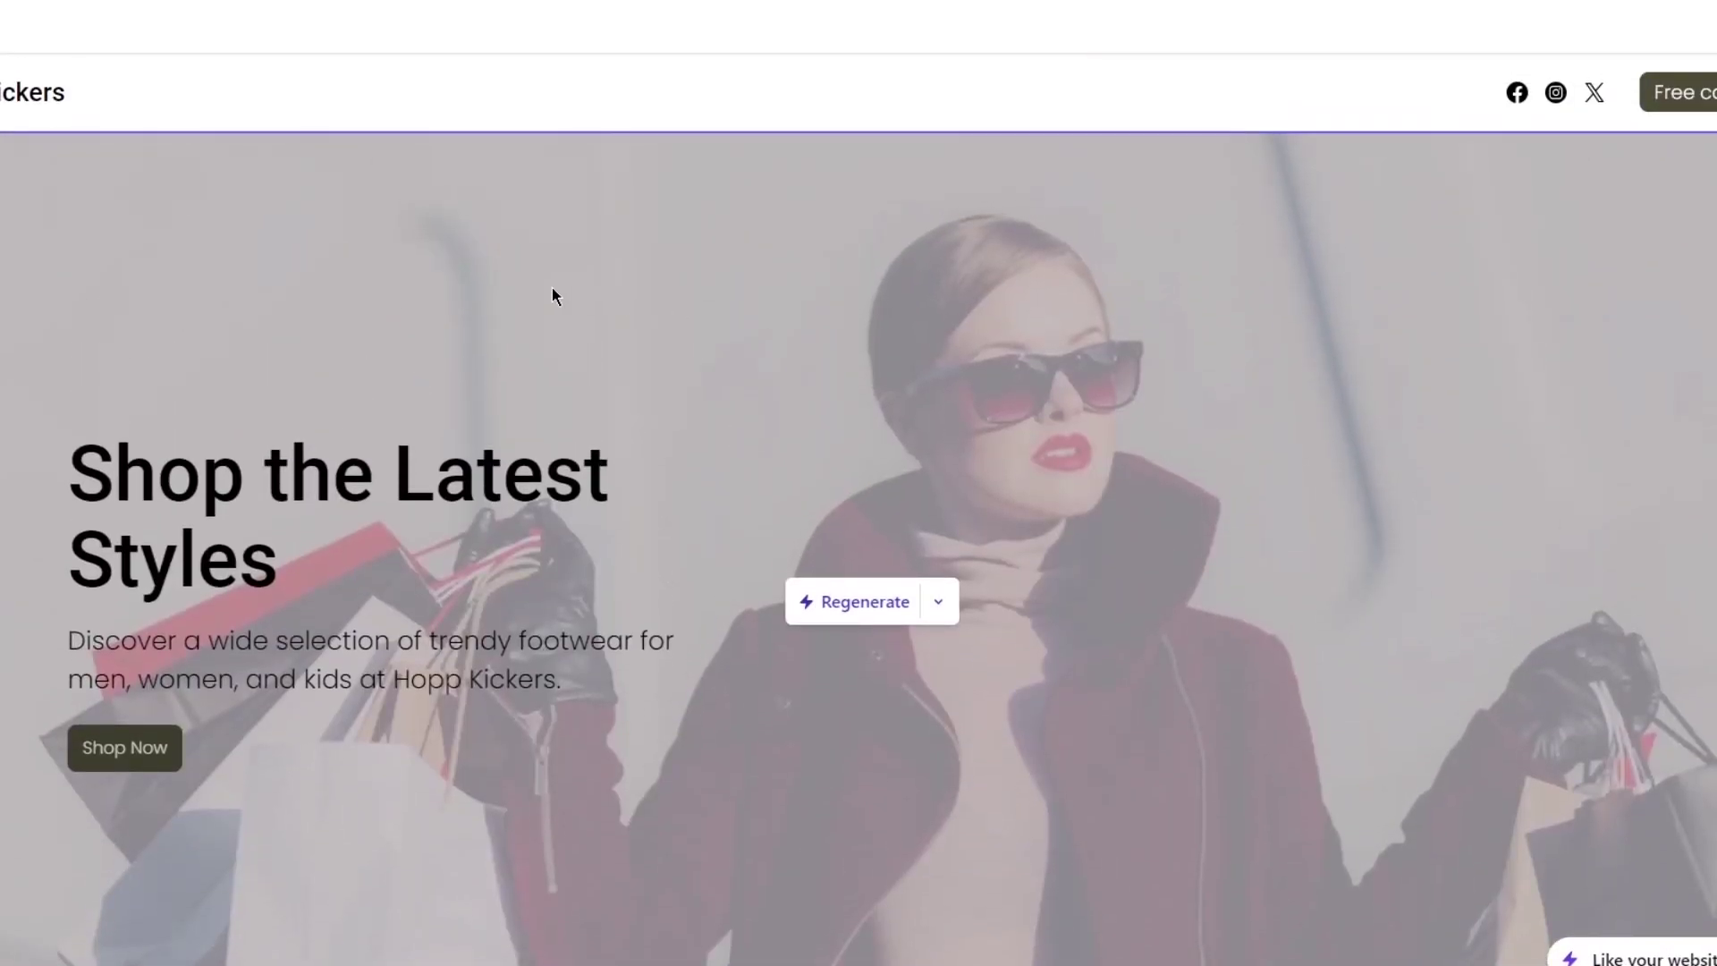
mouse_move(1097, 94)
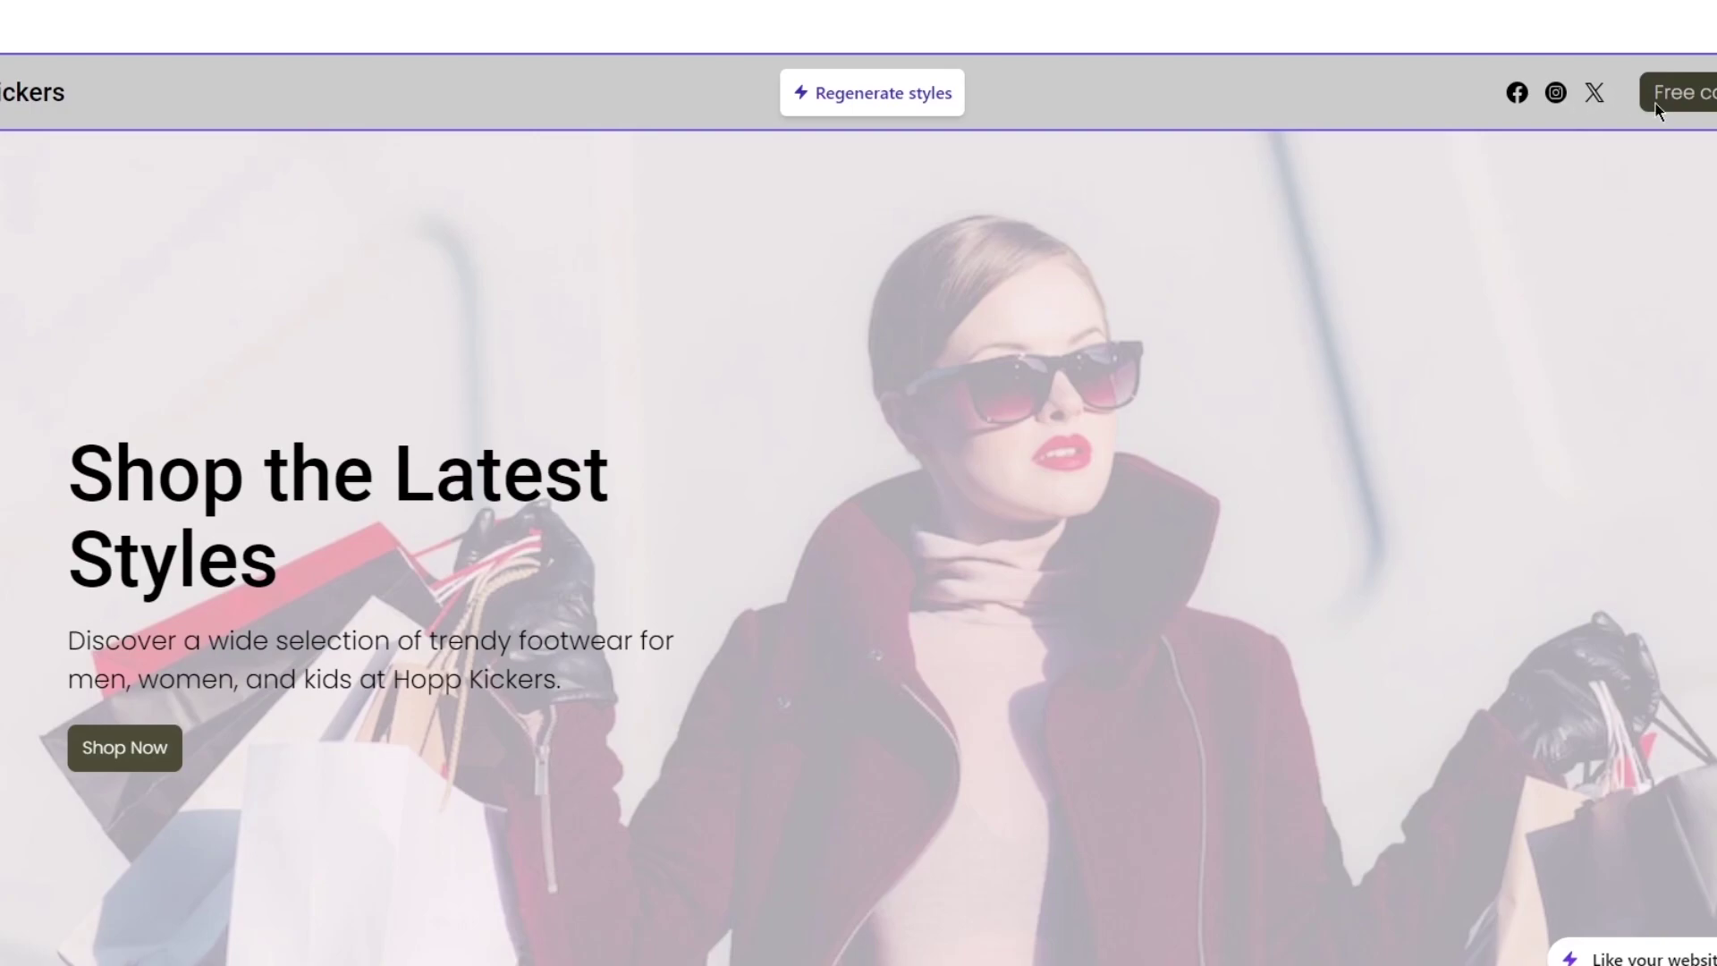
scroll(117, 440, down, 3)
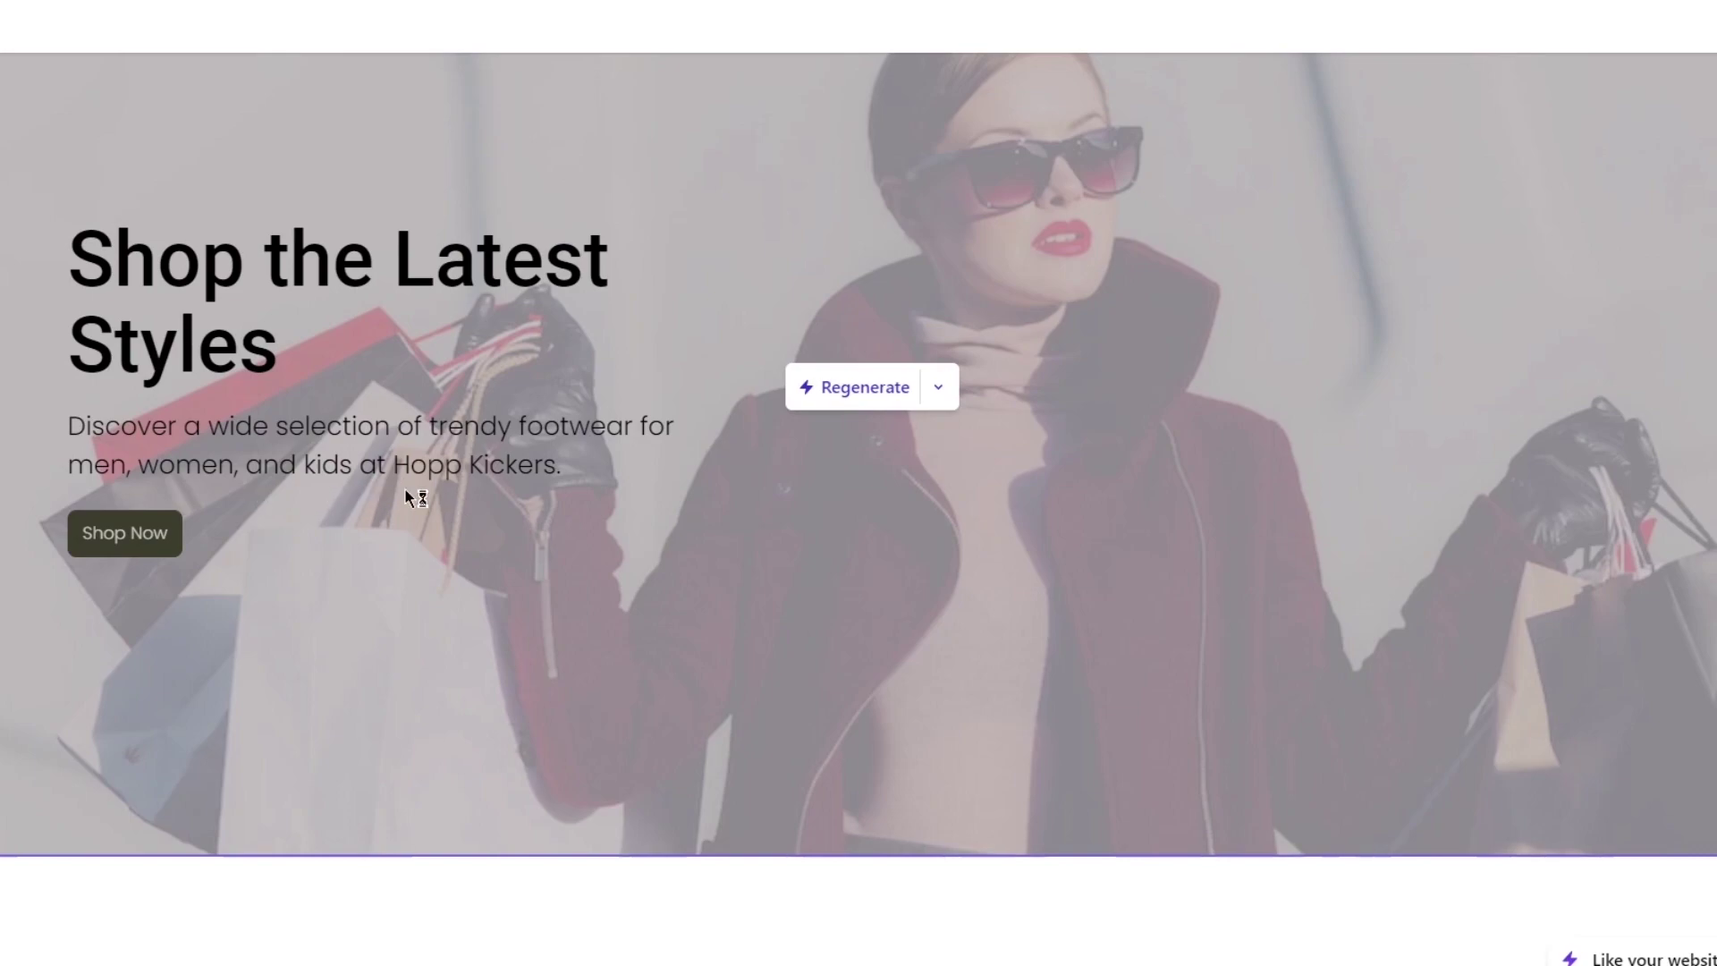
scroll(405, 491, down, 3)
scroll(410, 491, down, 3)
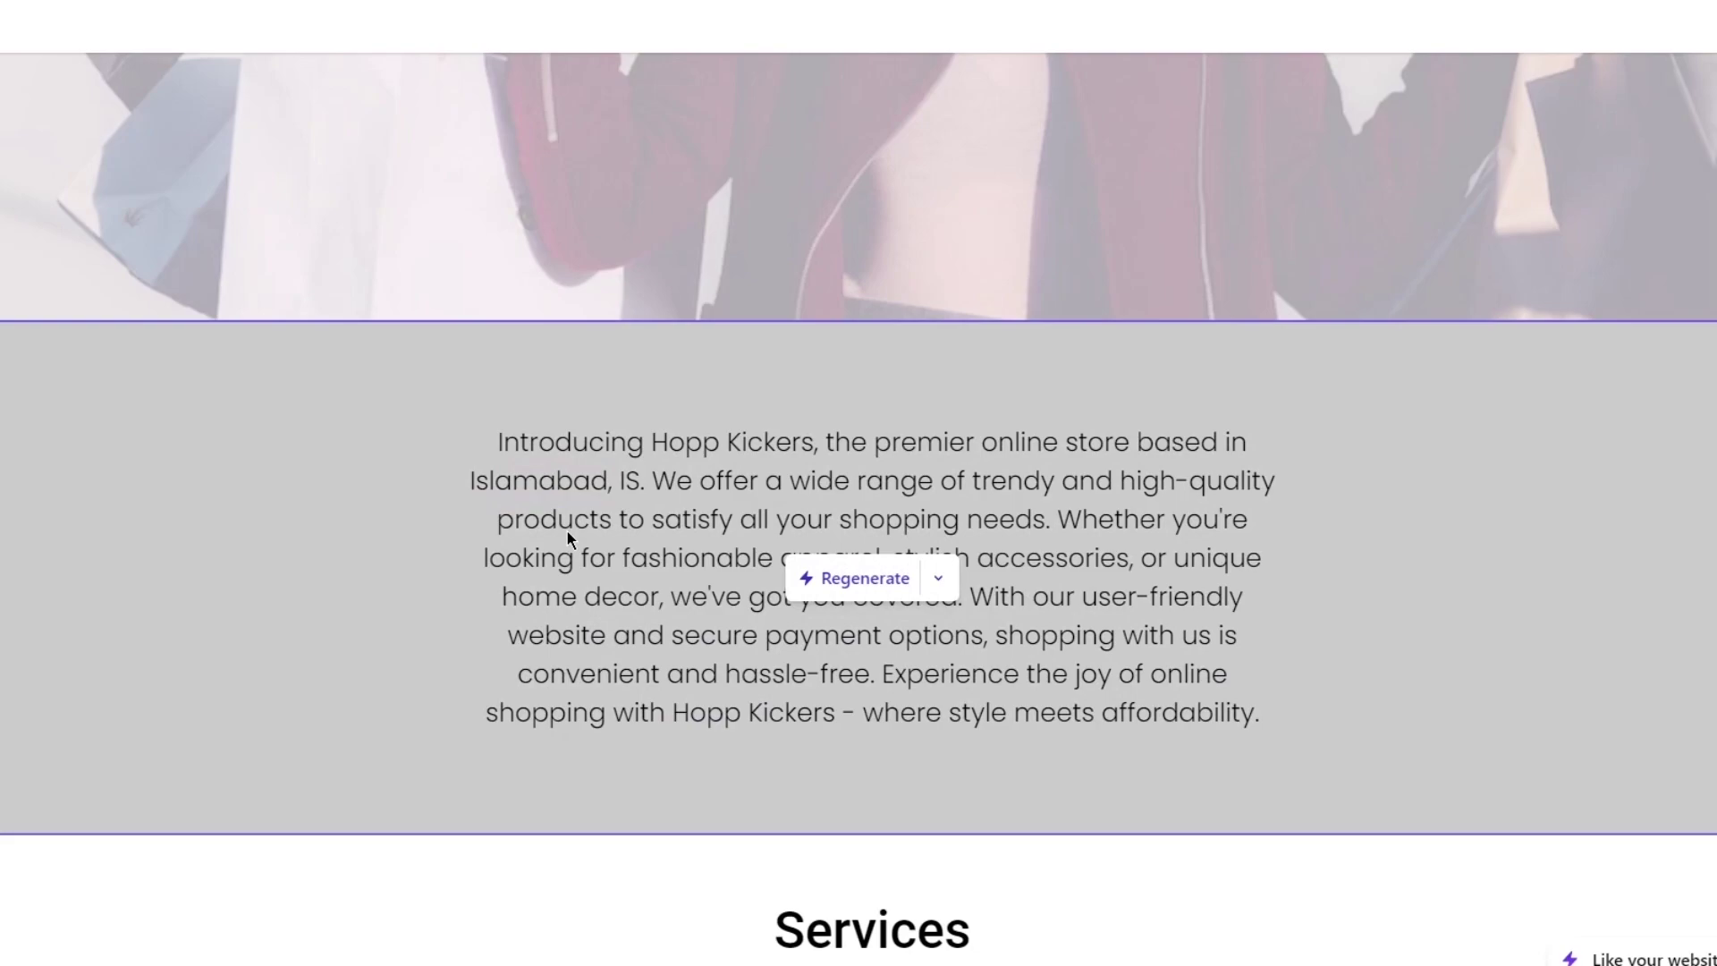
scroll(349, 499, down, 3)
scroll(581, 470, down, 3)
scroll(176, 433, down, 2)
scroll(86, 433, down, 2)
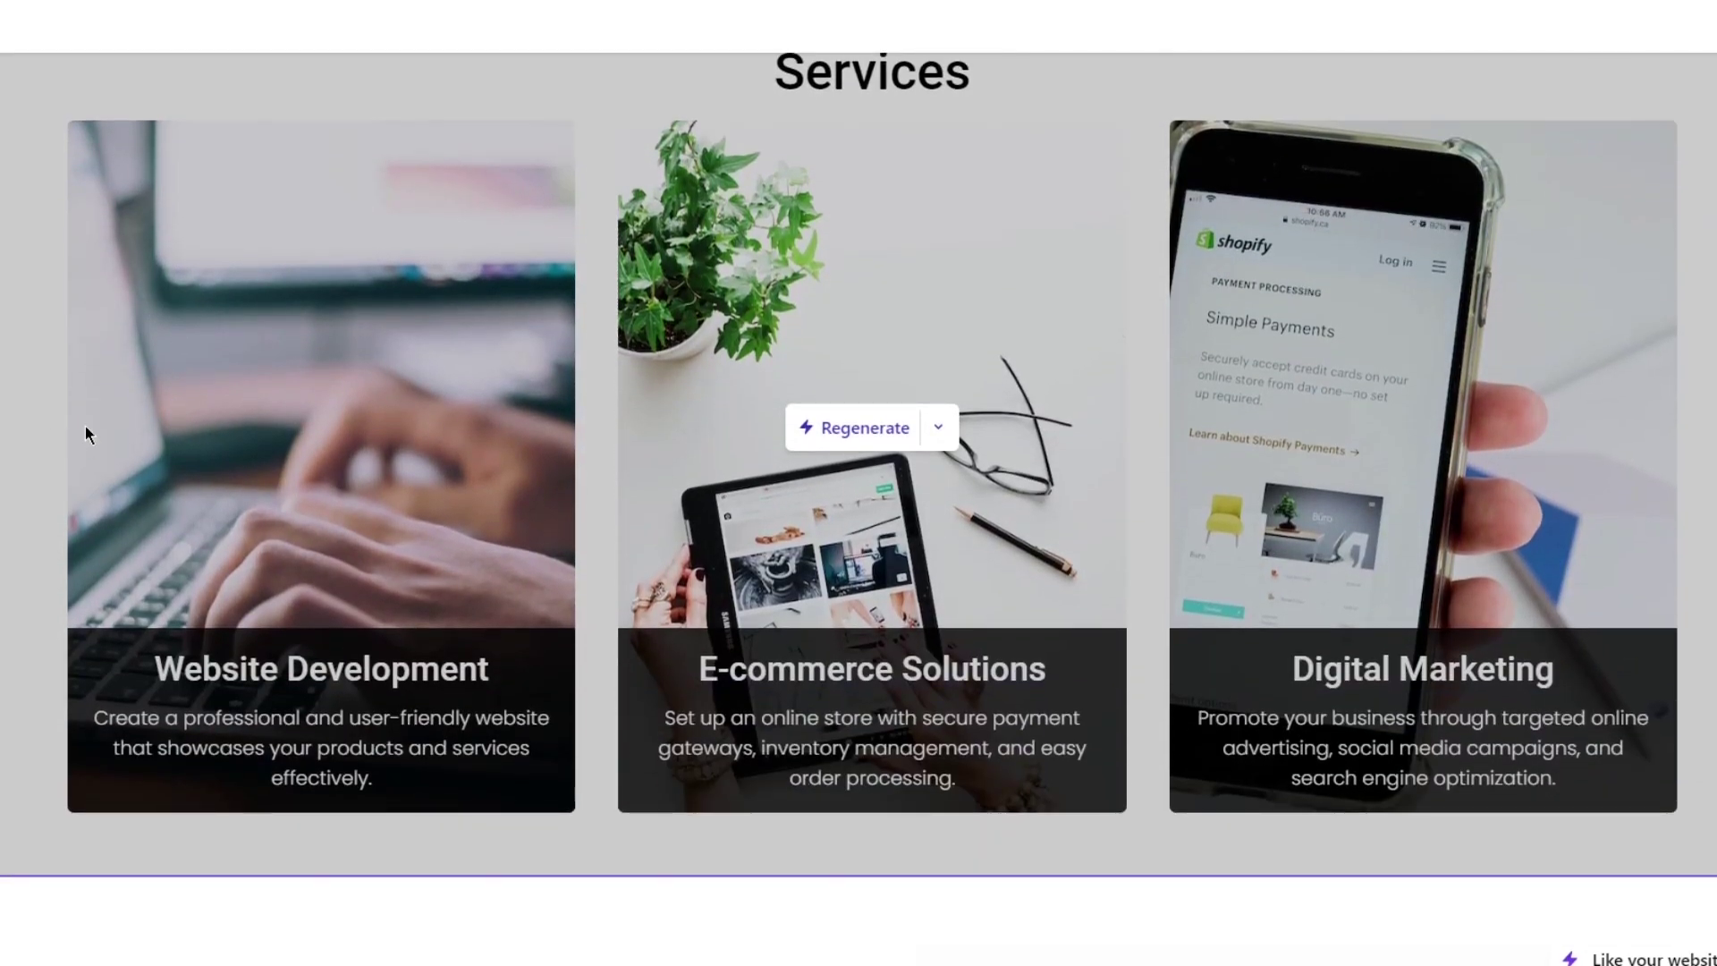
scroll(27, 413, up, 1)
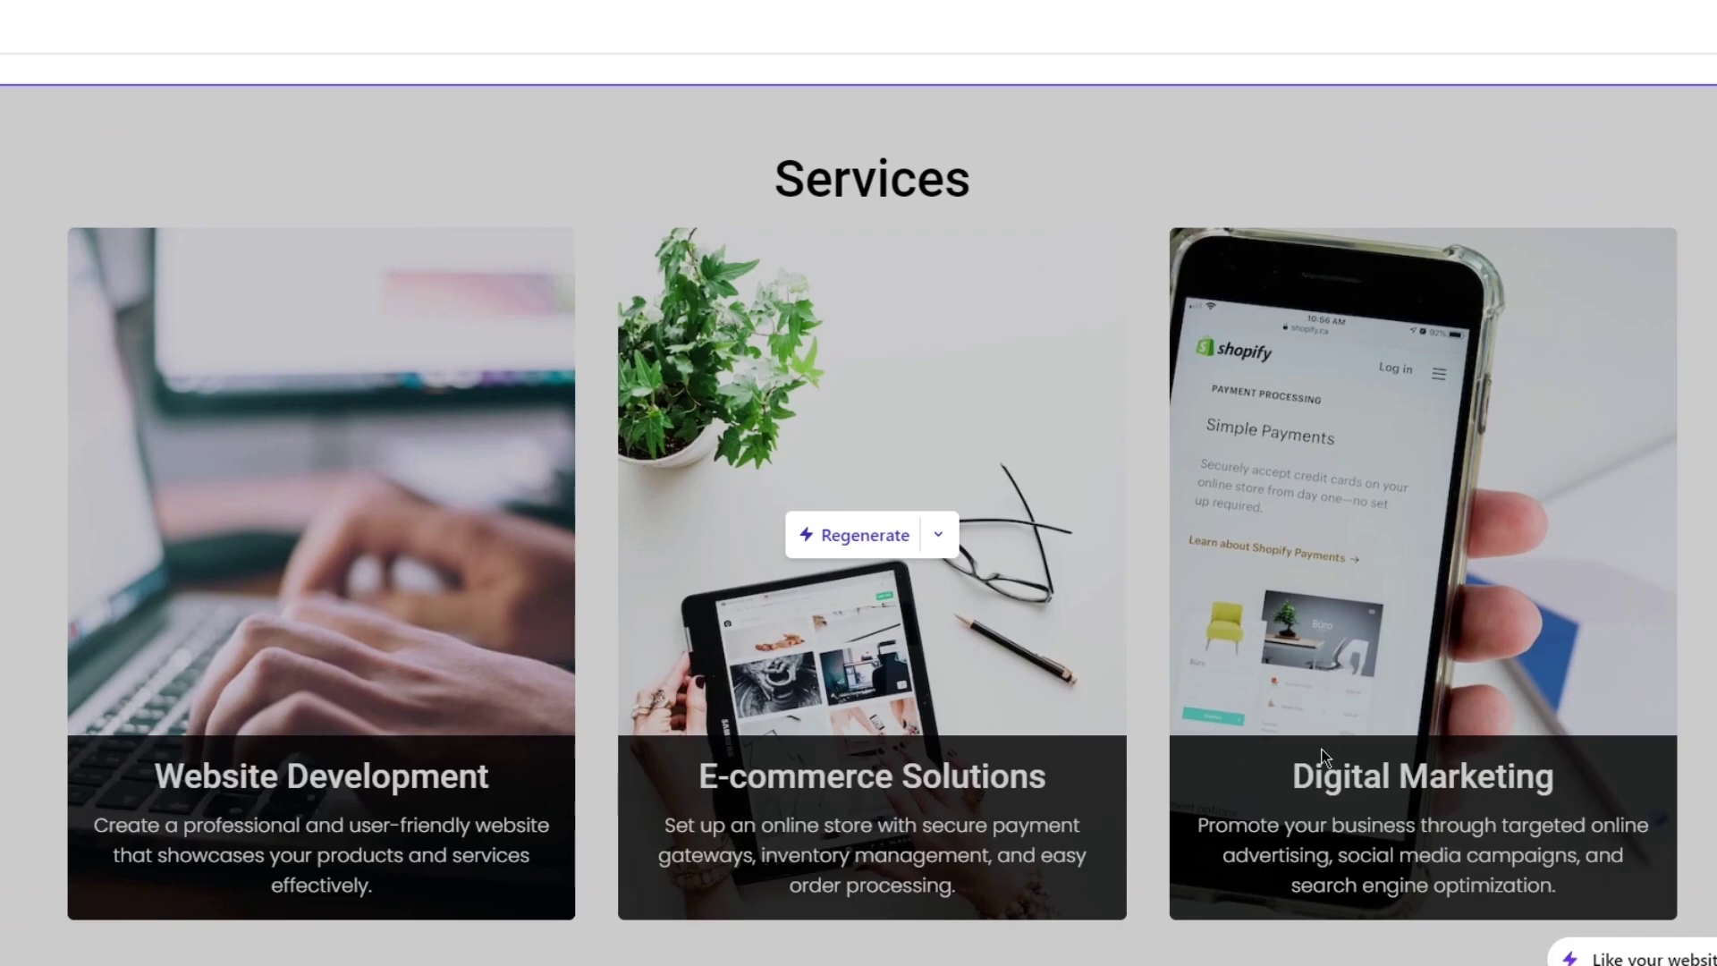
scroll(1322, 749, down, 2)
scroll(1495, 644, down, 3)
scroll(534, 636, down, 2)
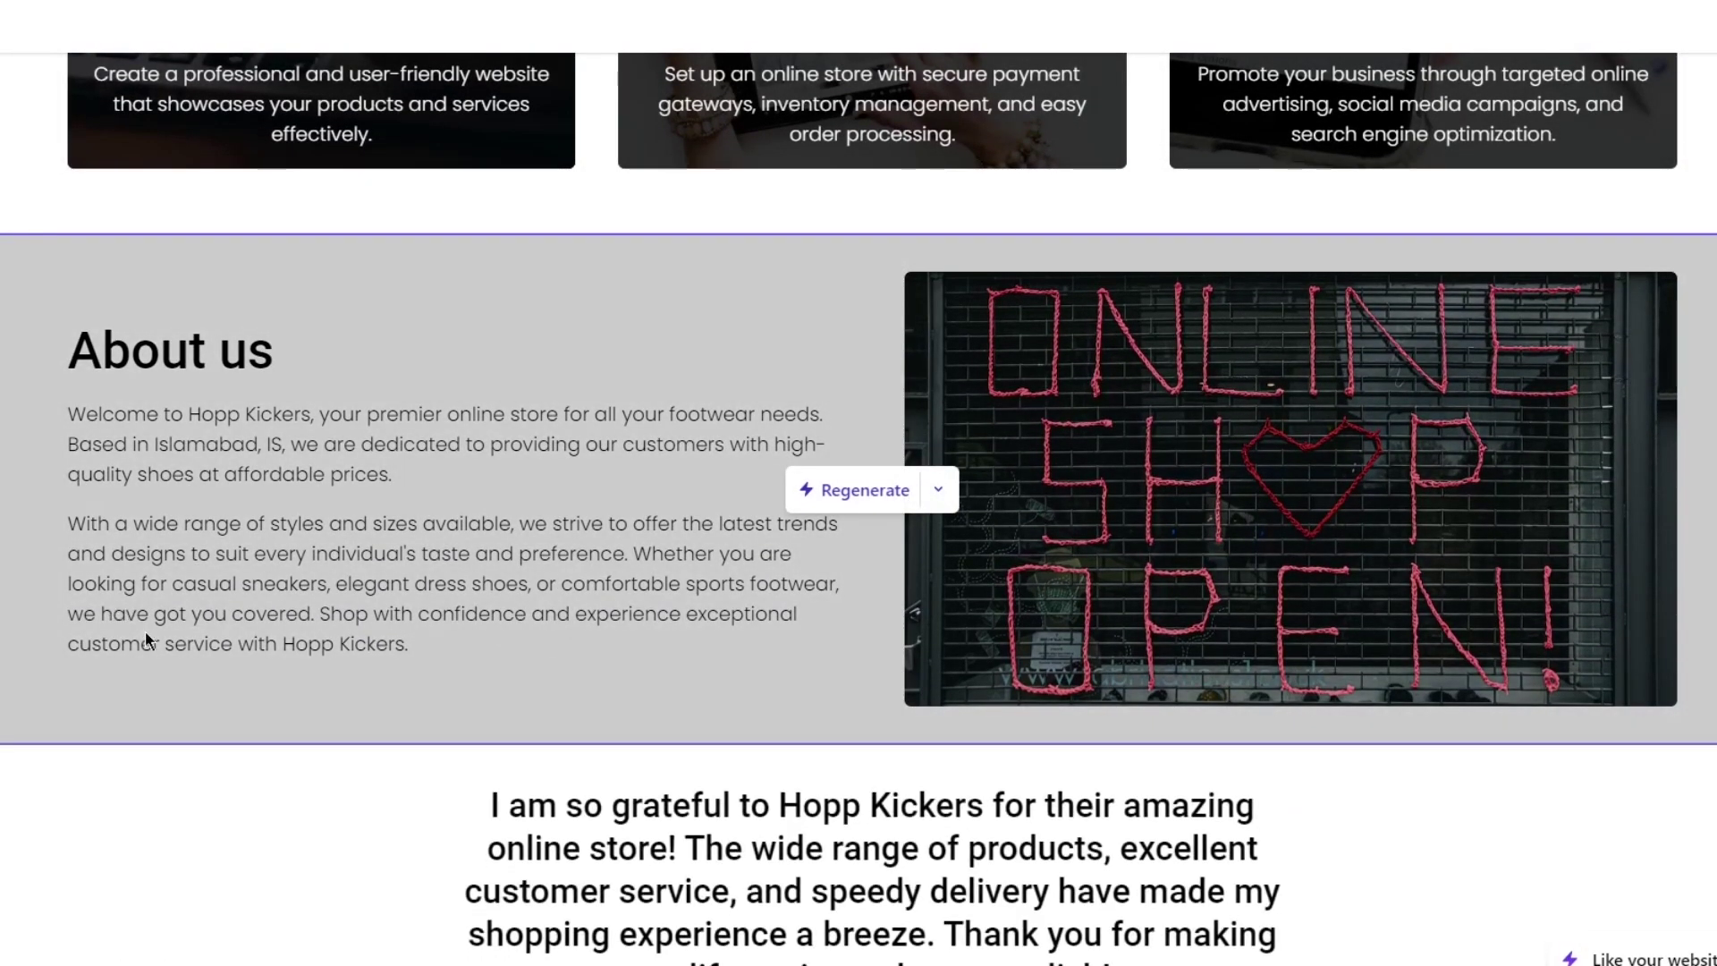
scroll(134, 716, down, 3)
scroll(330, 661, down, 2)
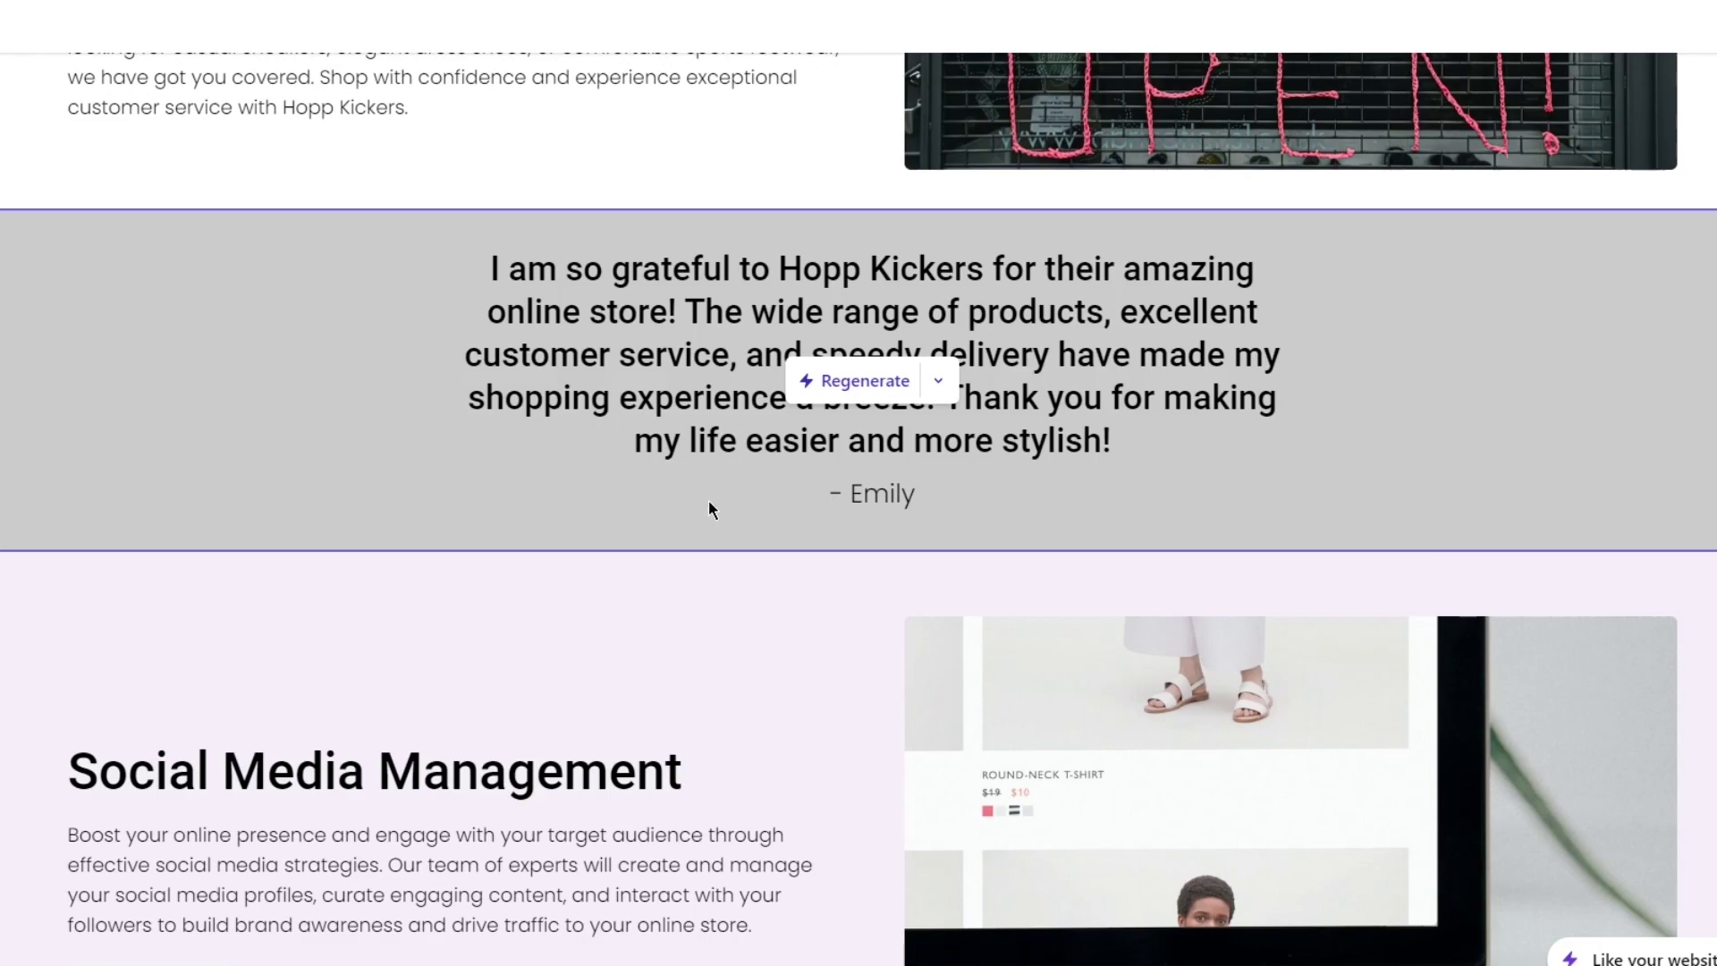
mouse_move(858, 765)
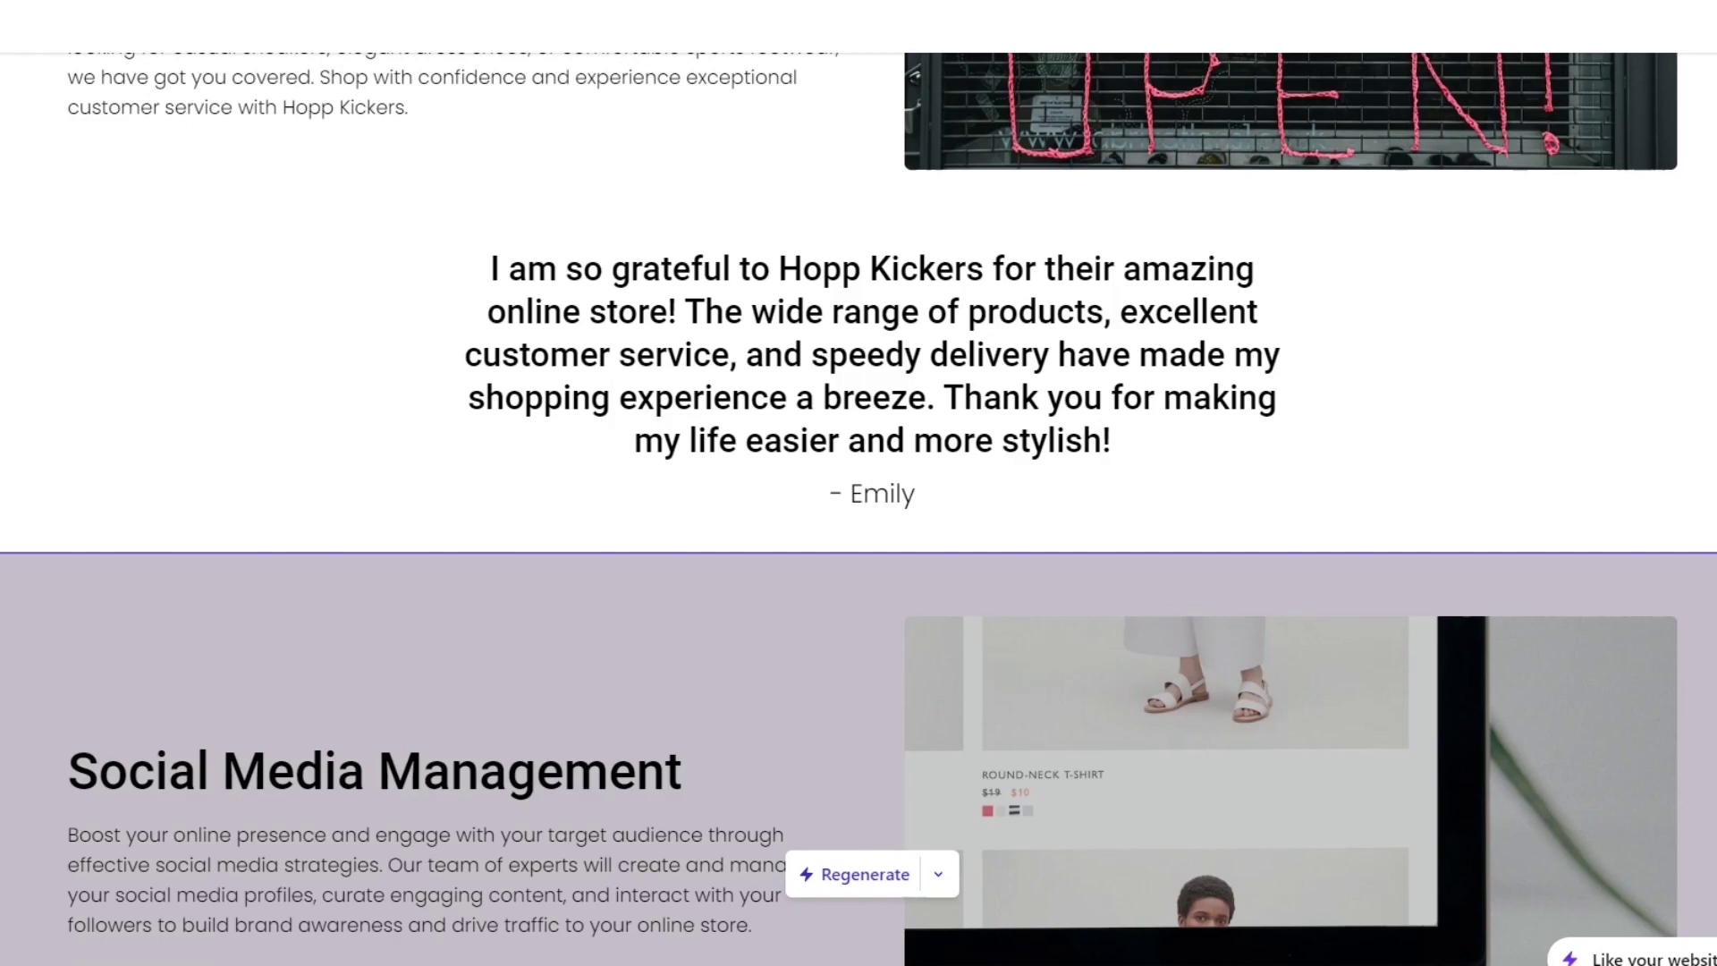
scroll(858, 537, down, 1)
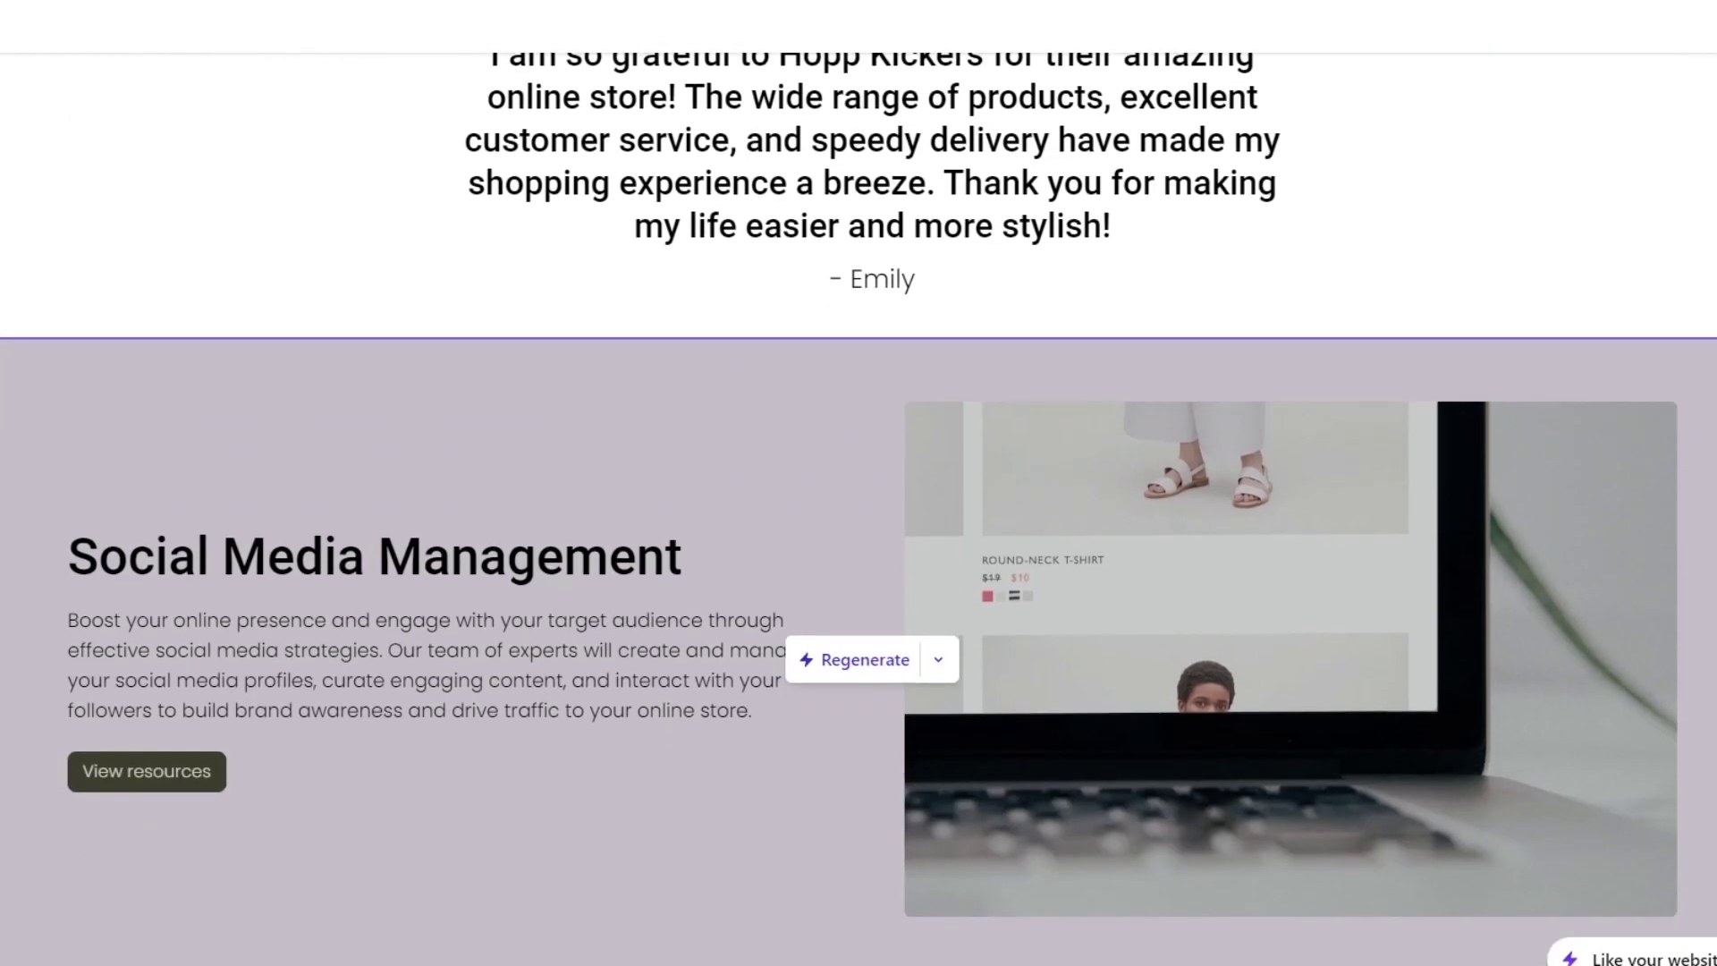
scroll(859, 537, down, 2)
scroll(859, 537, down, 3)
scroll(858, 536, down, 2)
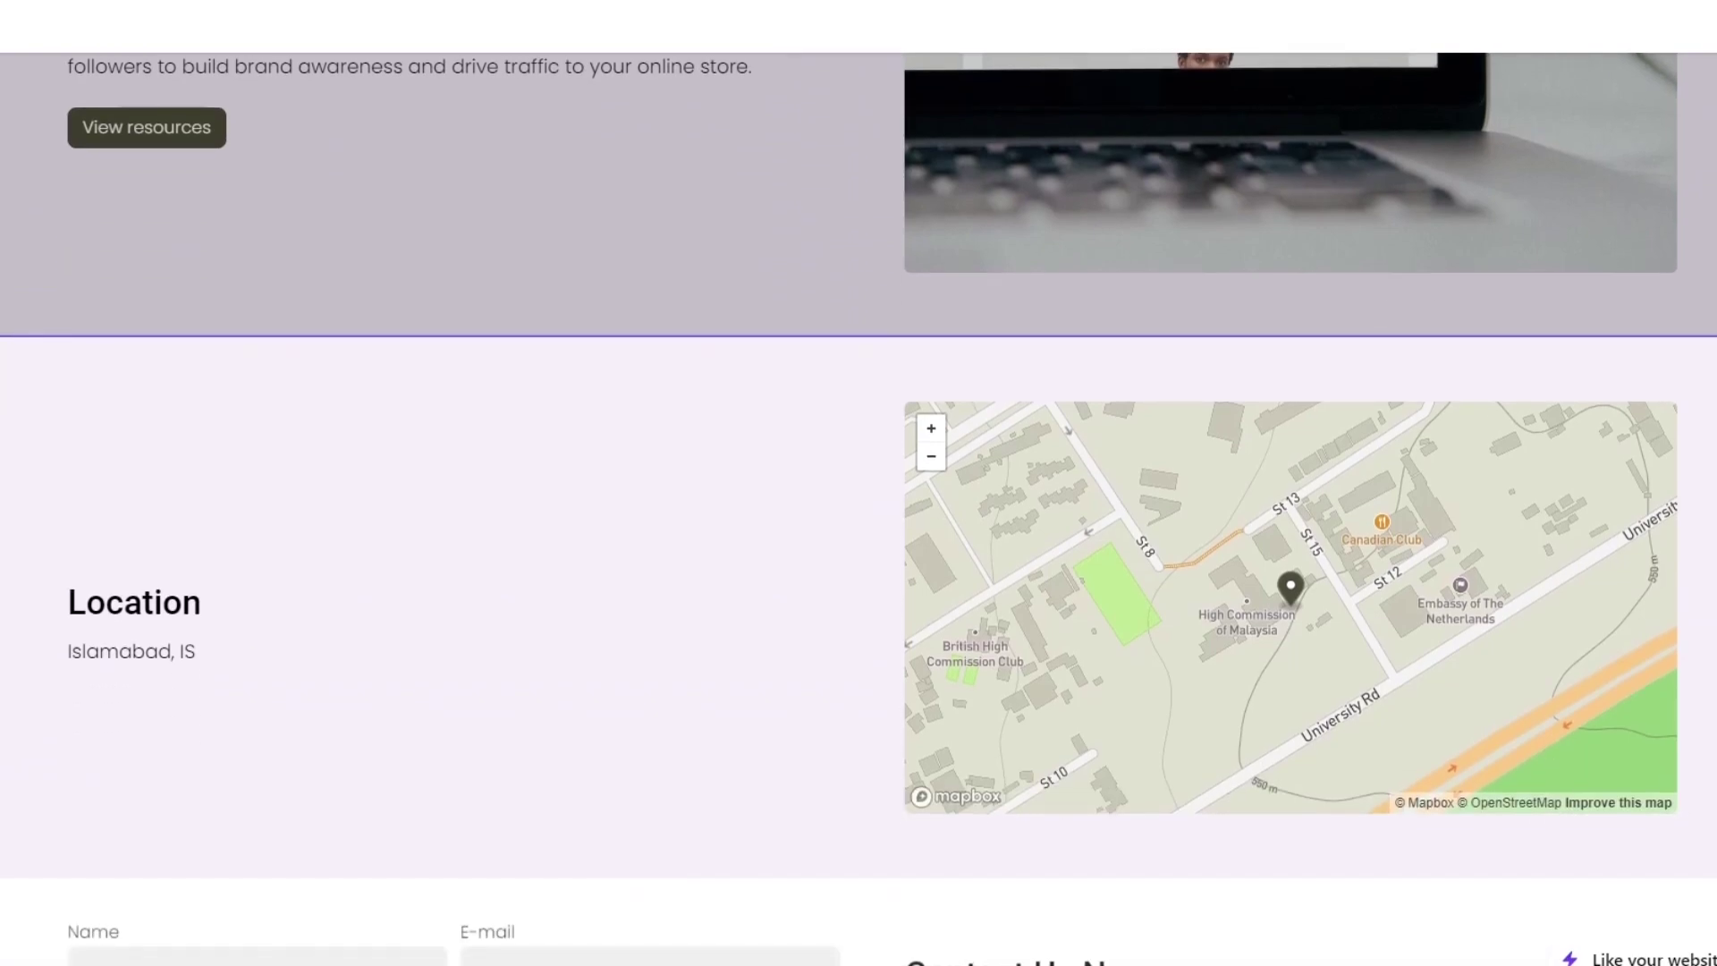
scroll(859, 537, down, 4)
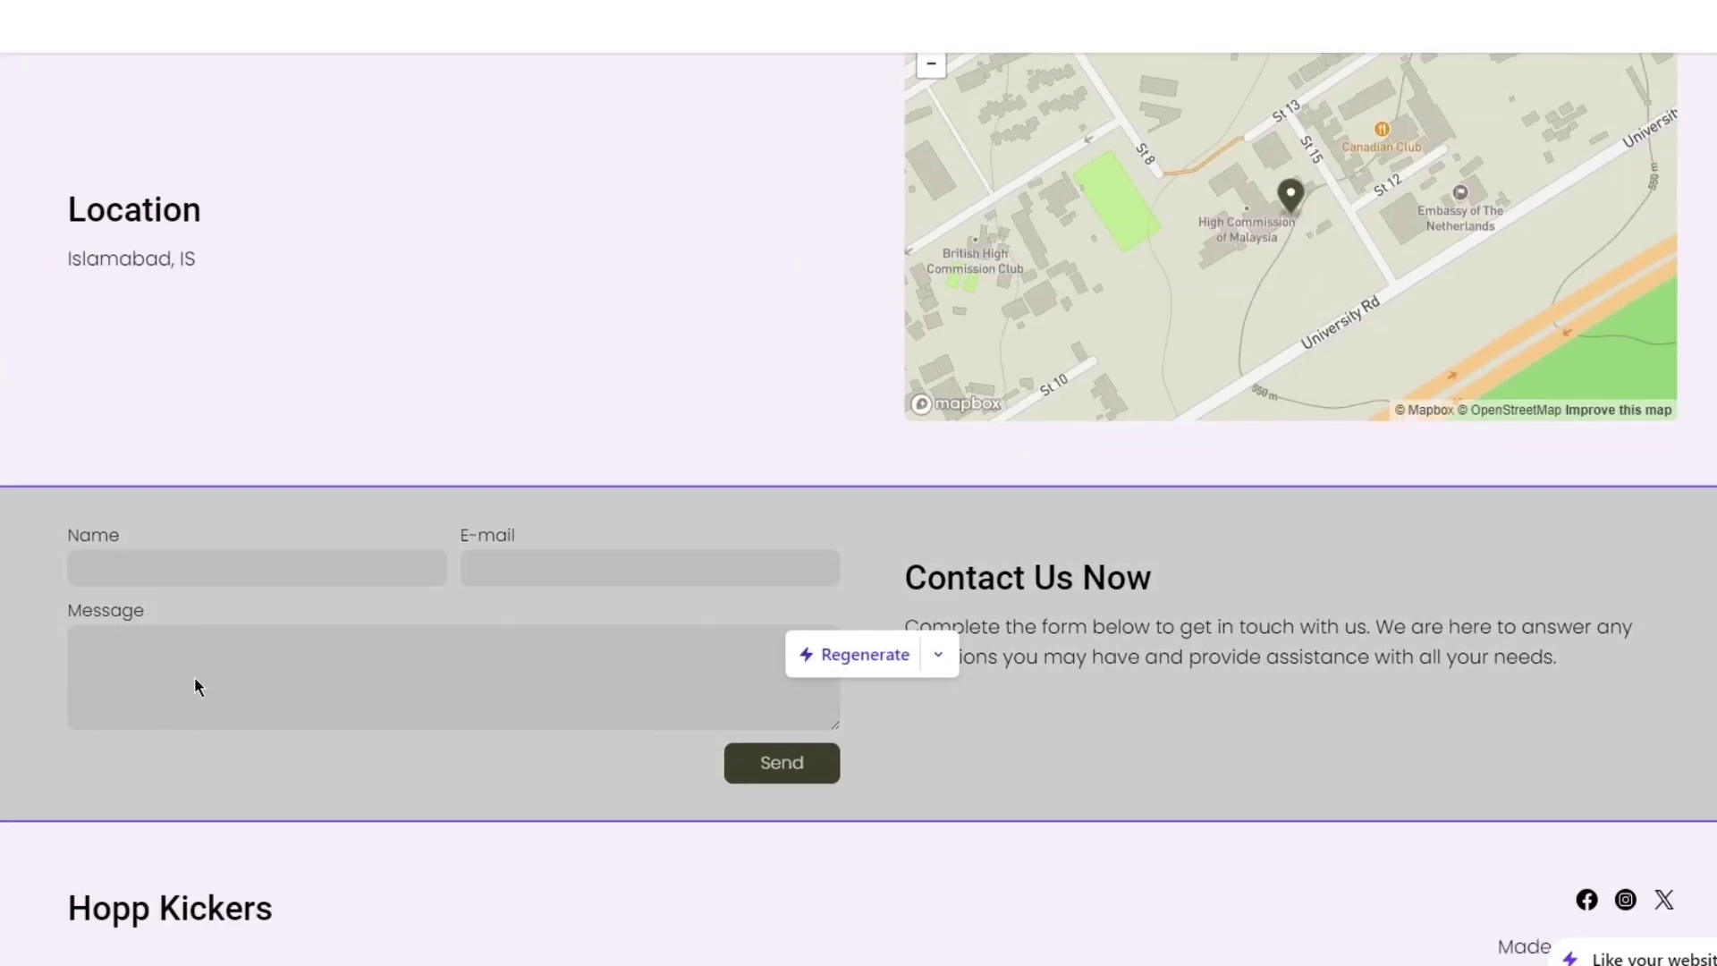
scroll(475, 642, up, 8)
scroll(475, 642, up, 2)
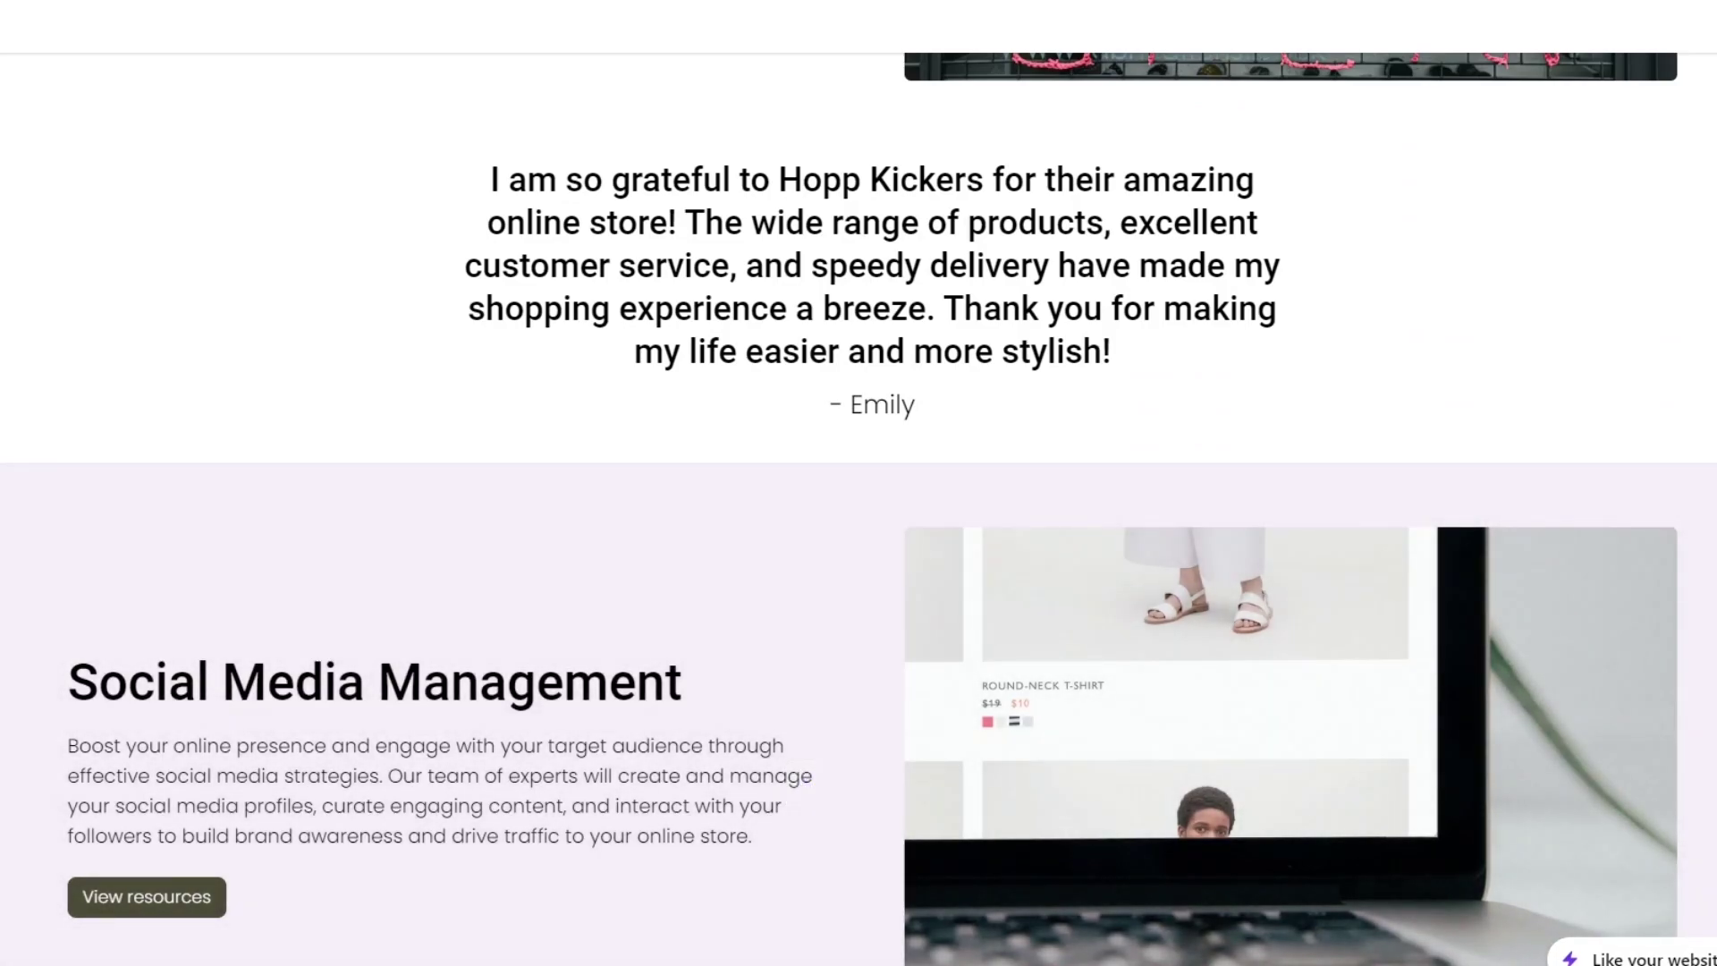
scroll(1224, 467, up, 5)
scroll(1210, 388, up, 5)
scroll(1209, 394, up, 2)
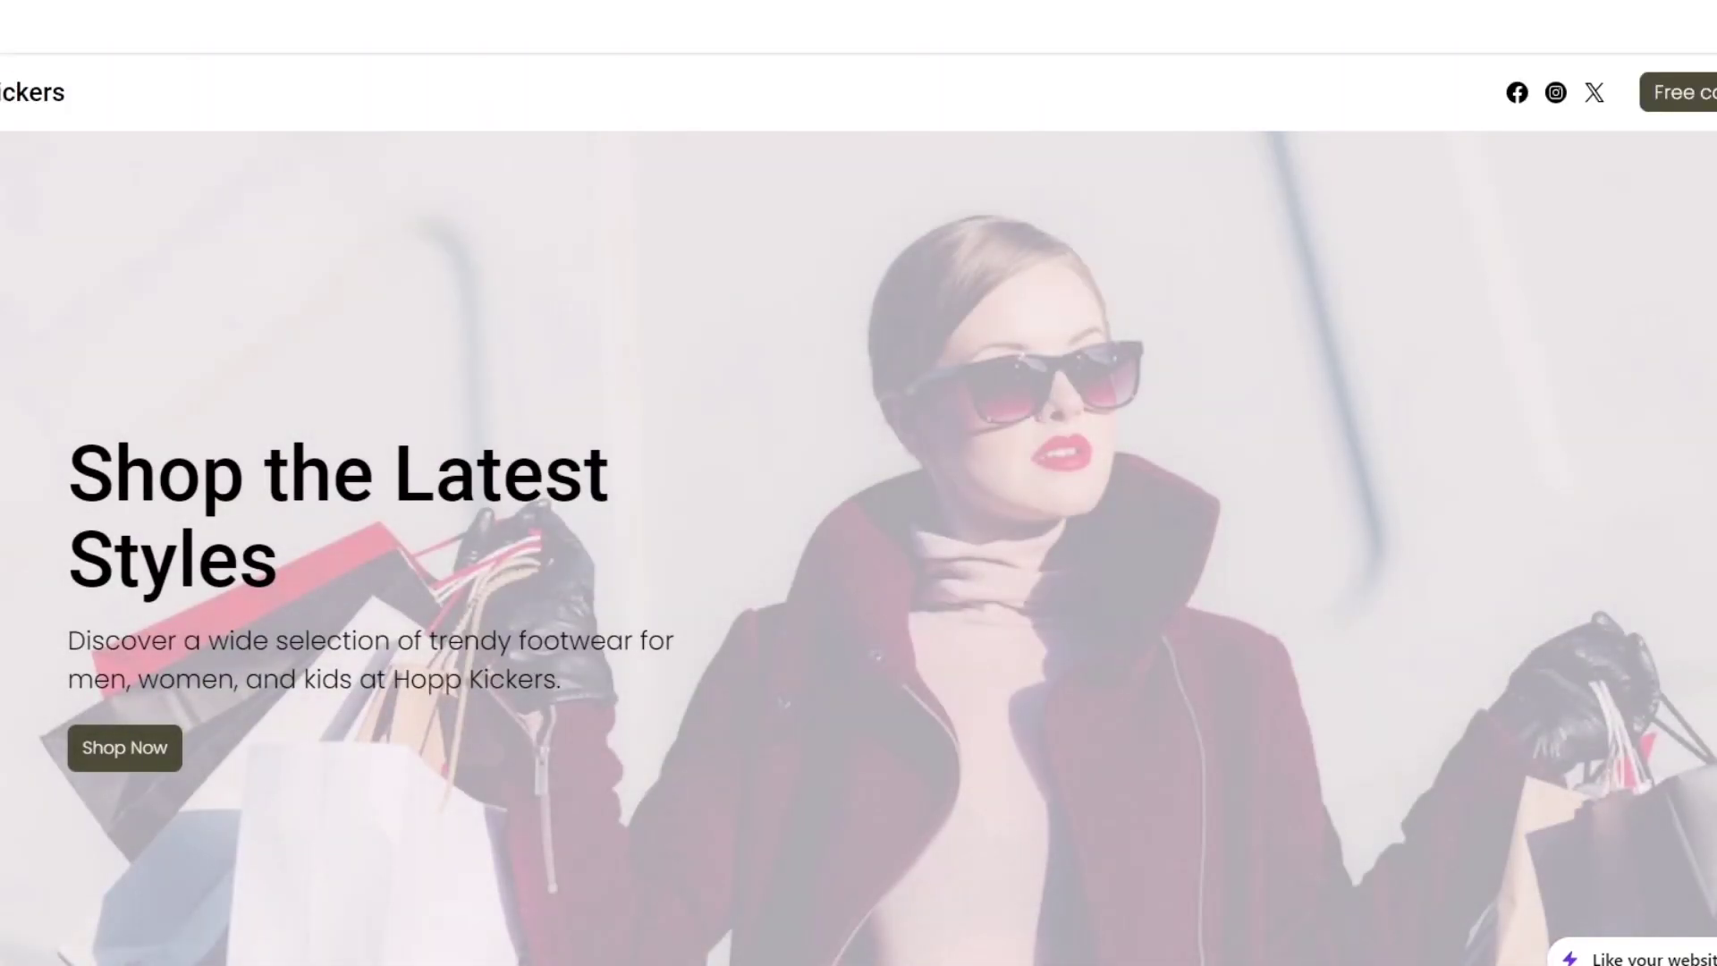
- Regenerate the header style repeatedly until Hopp Kickers is centred with an outlined Free consultation button
click(1697, 932)
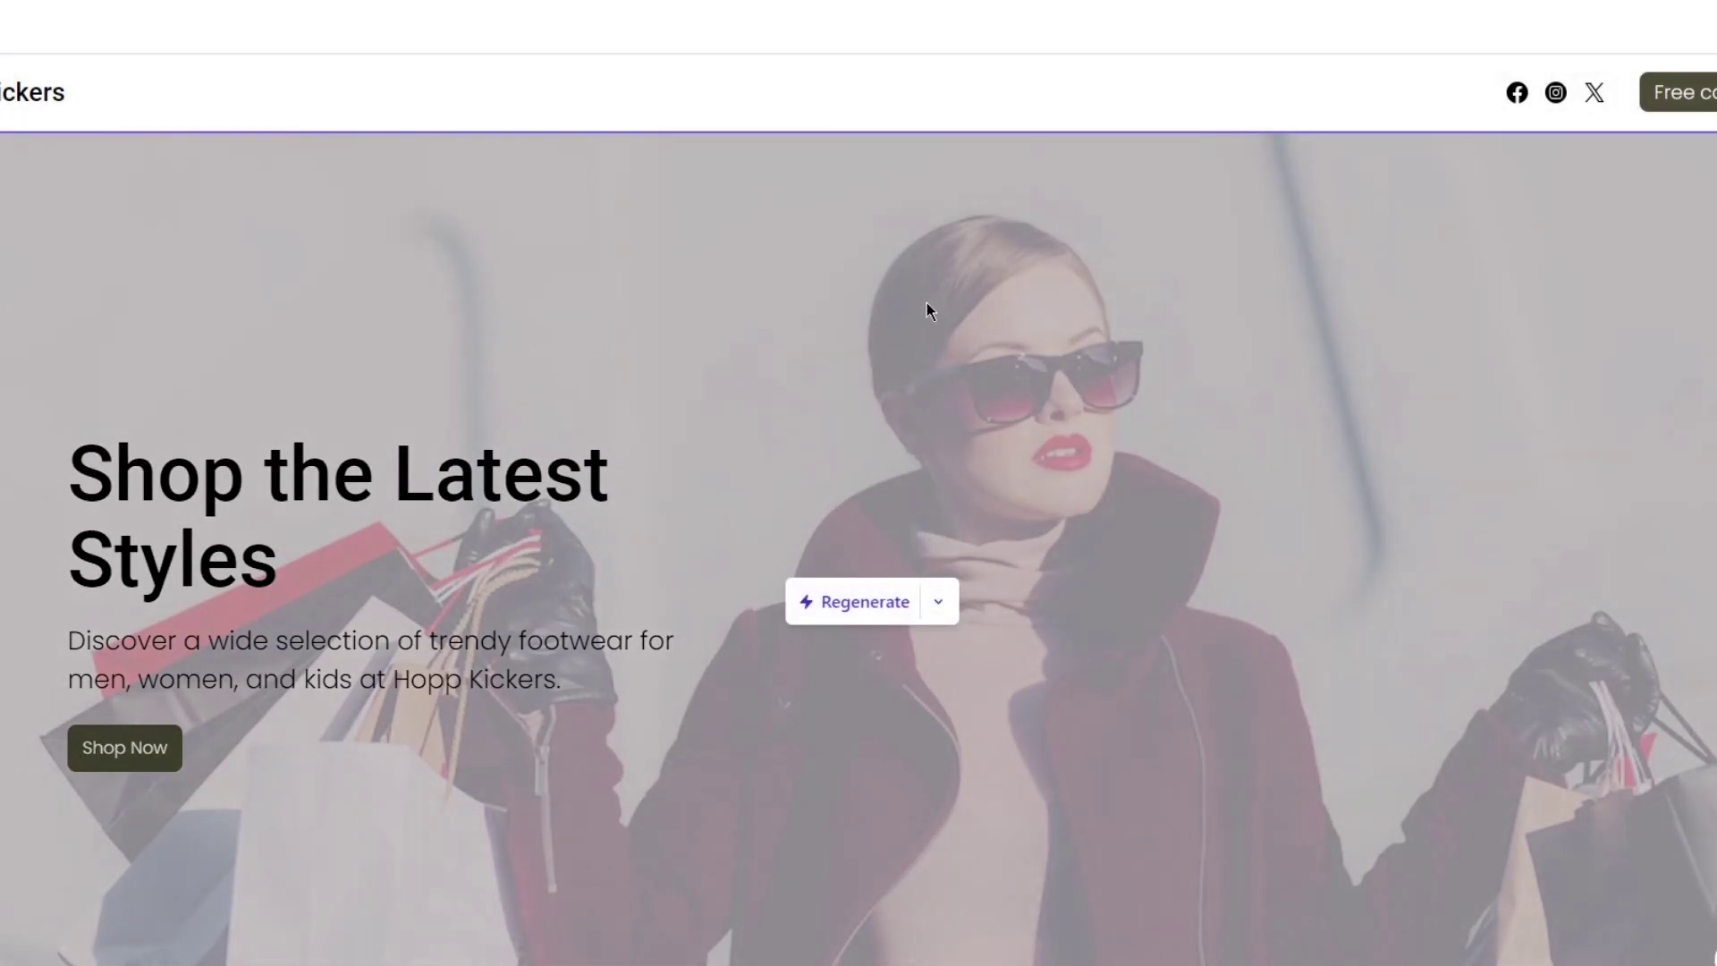
mouse_move(877, 93)
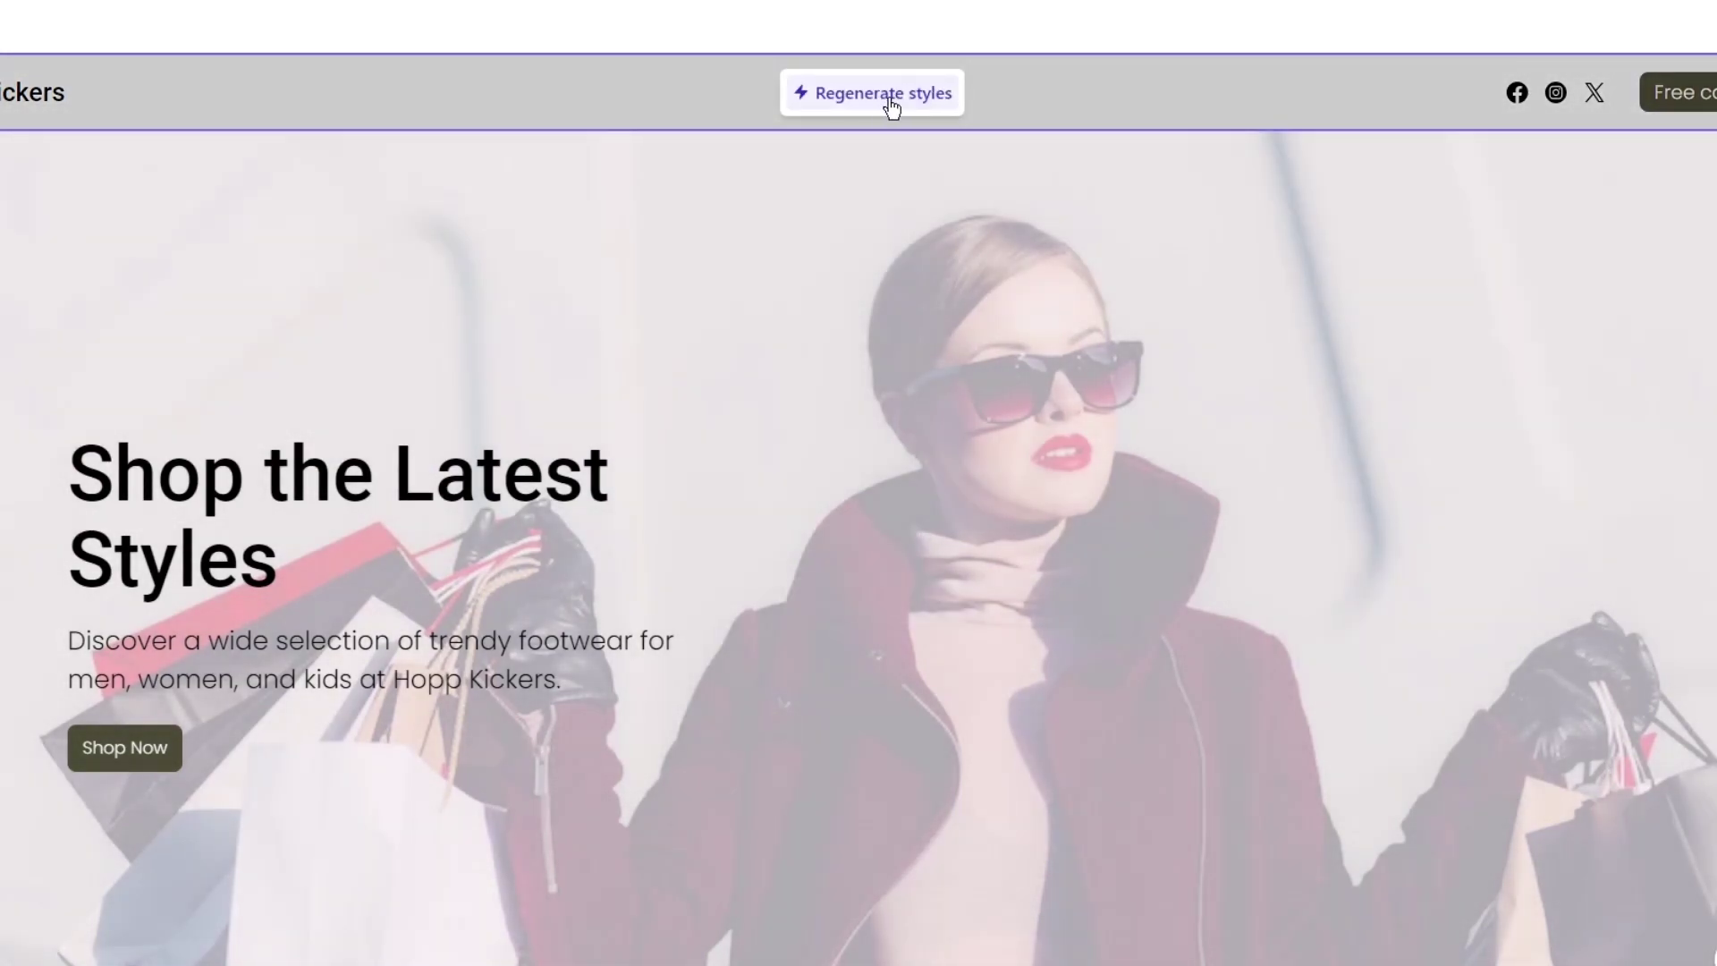
click(892, 98)
click(892, 106)
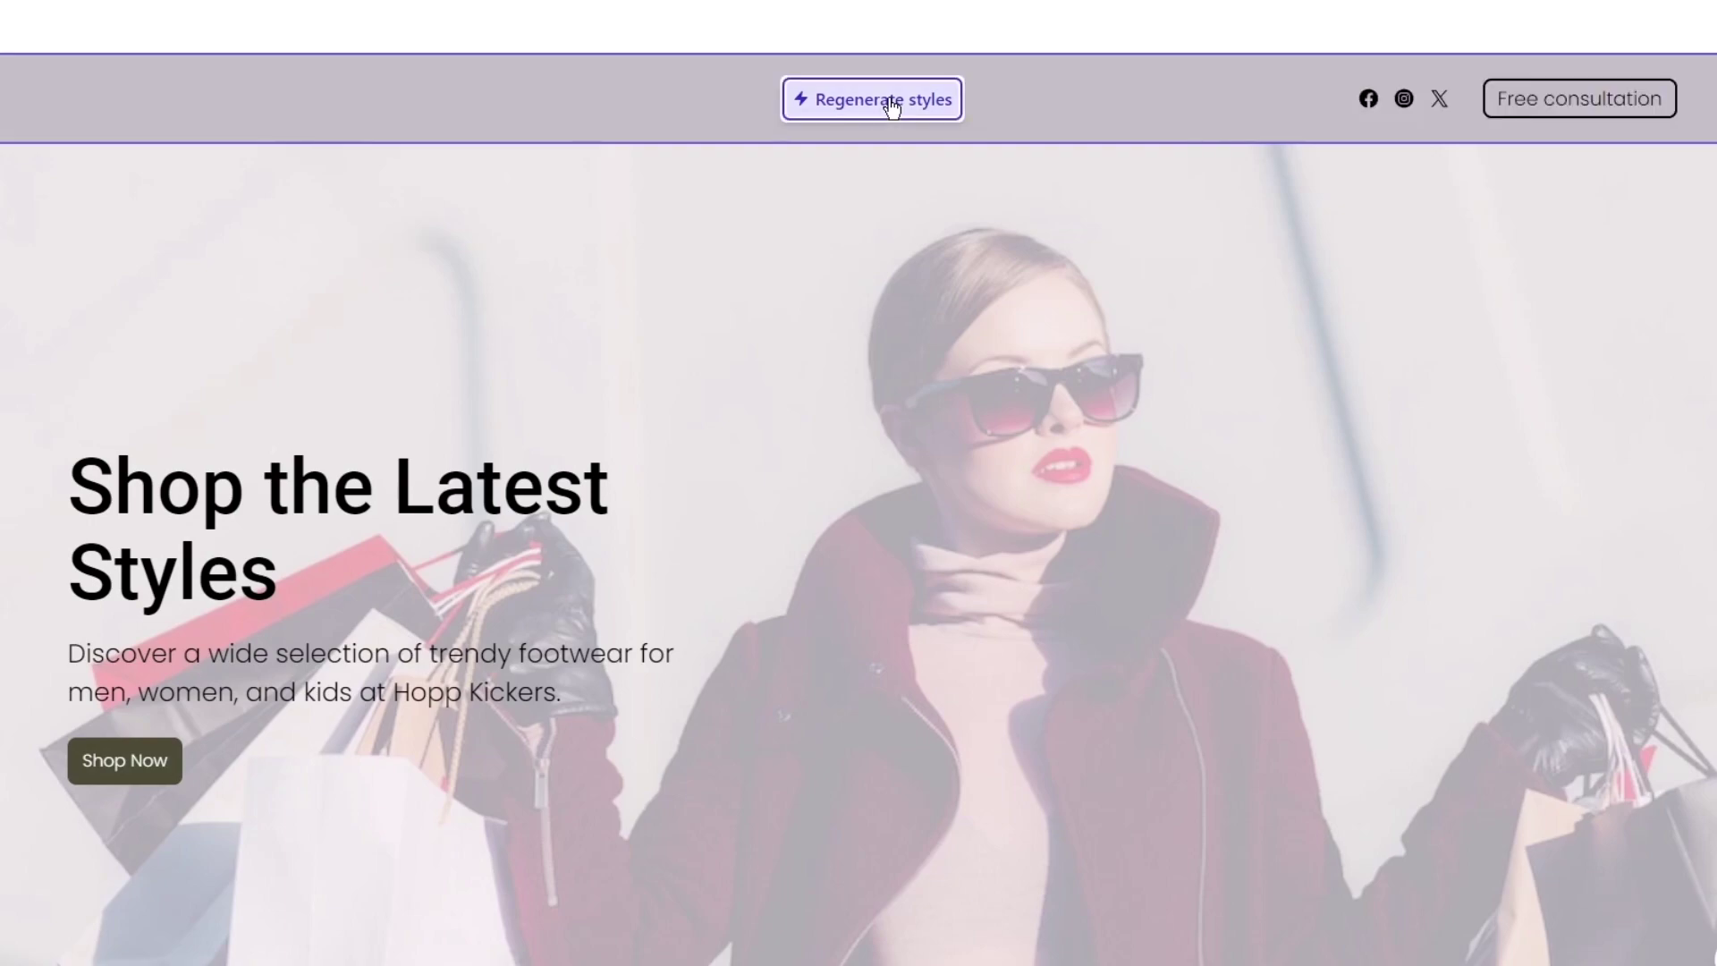
click(892, 105)
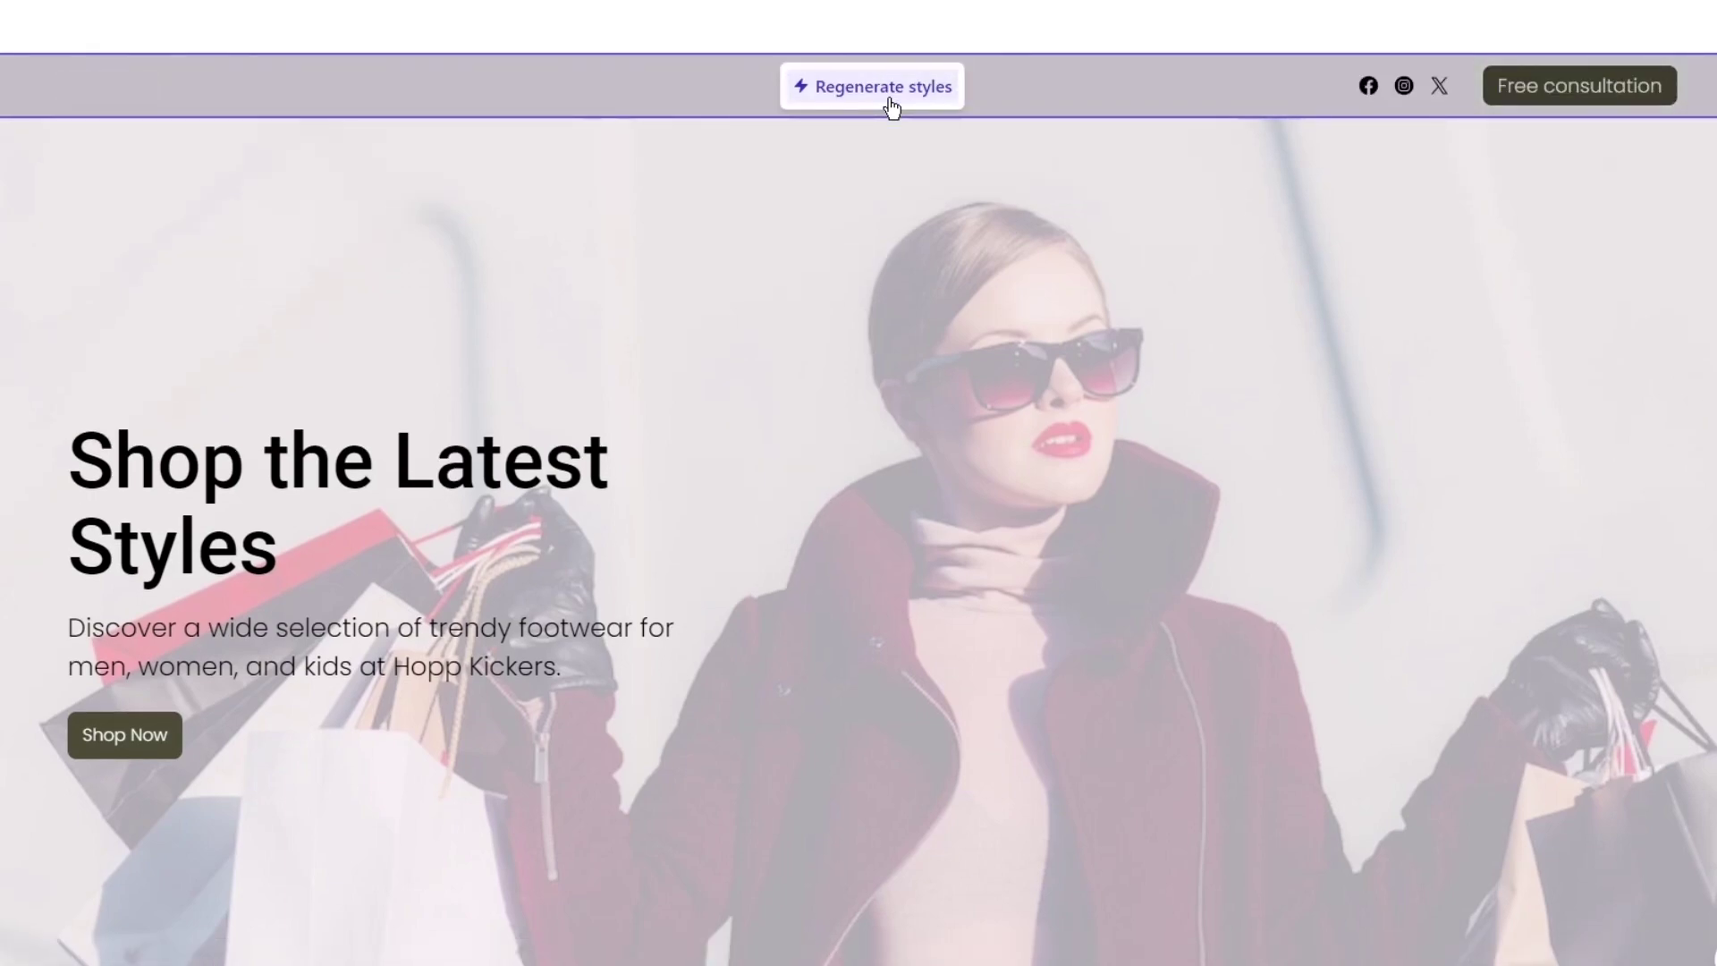
click(892, 106)
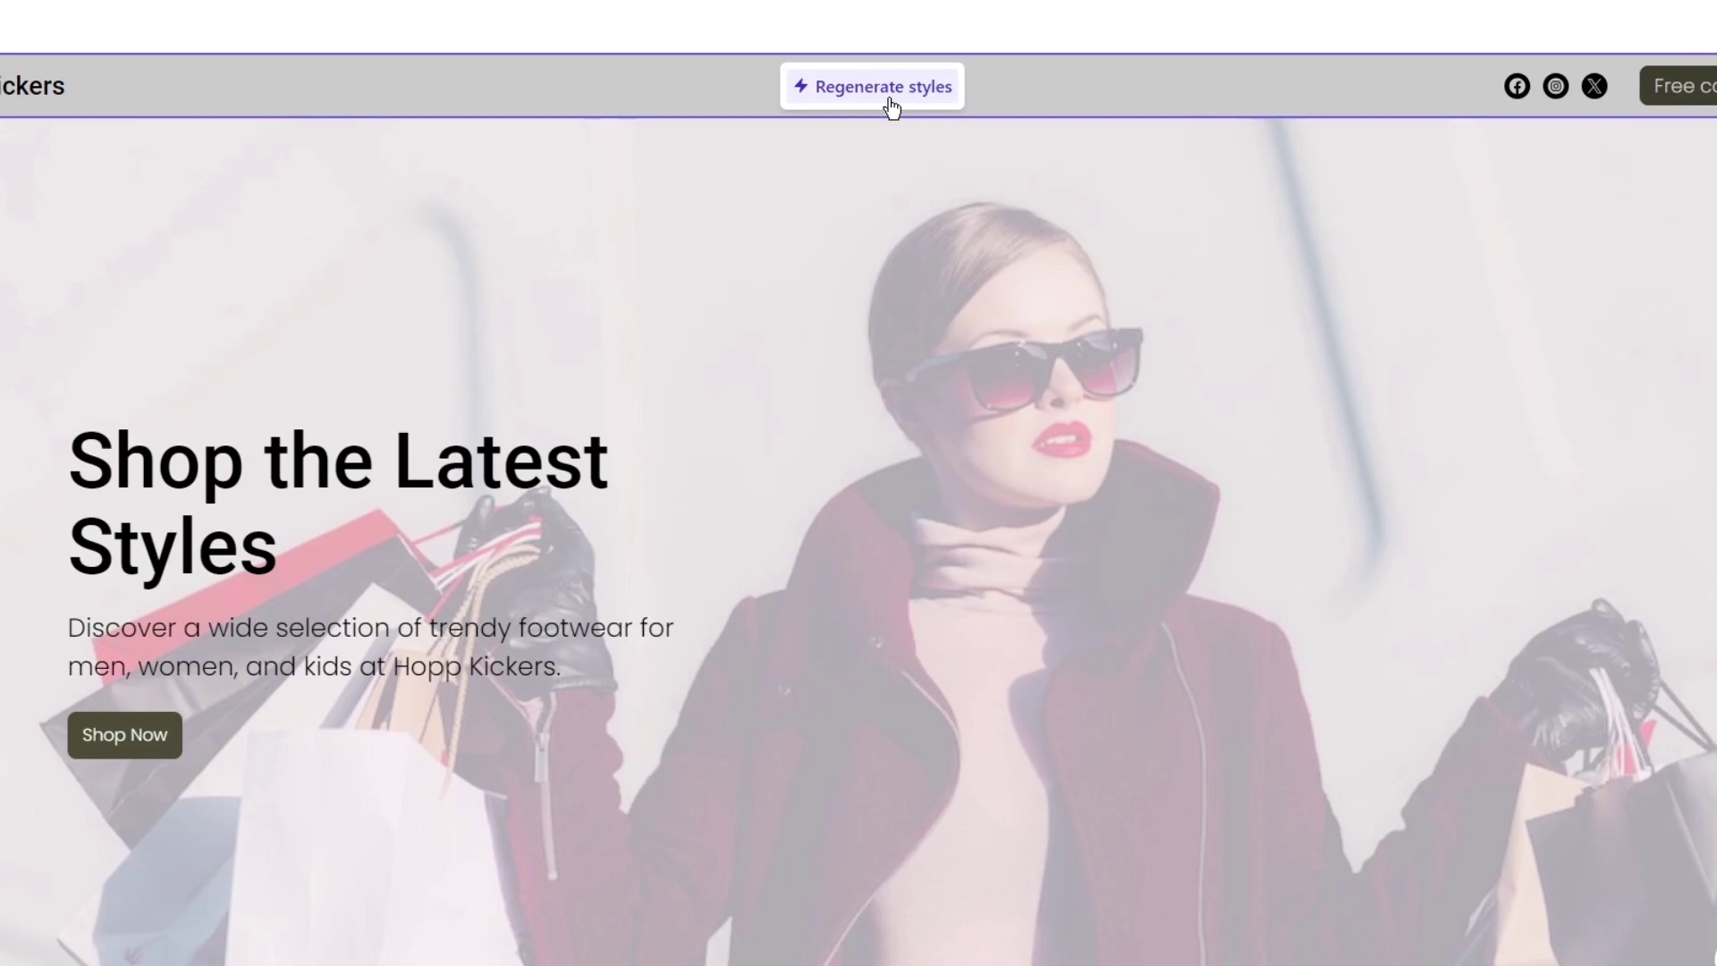
click(892, 105)
click(891, 105)
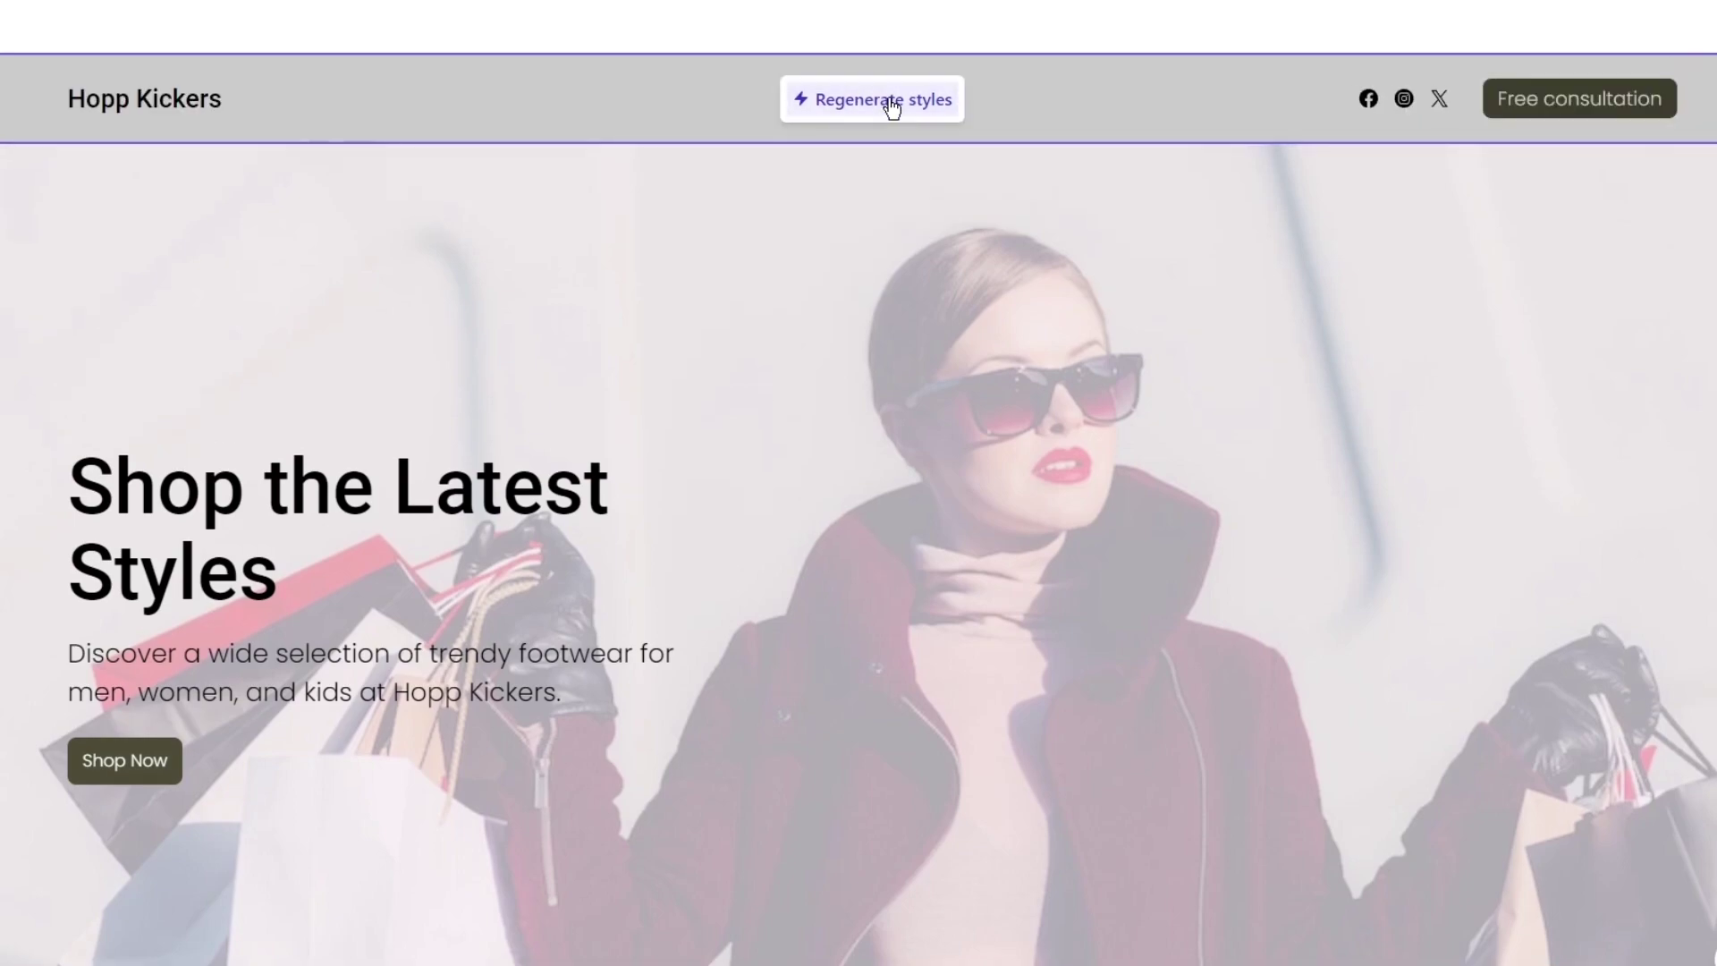
click(892, 106)
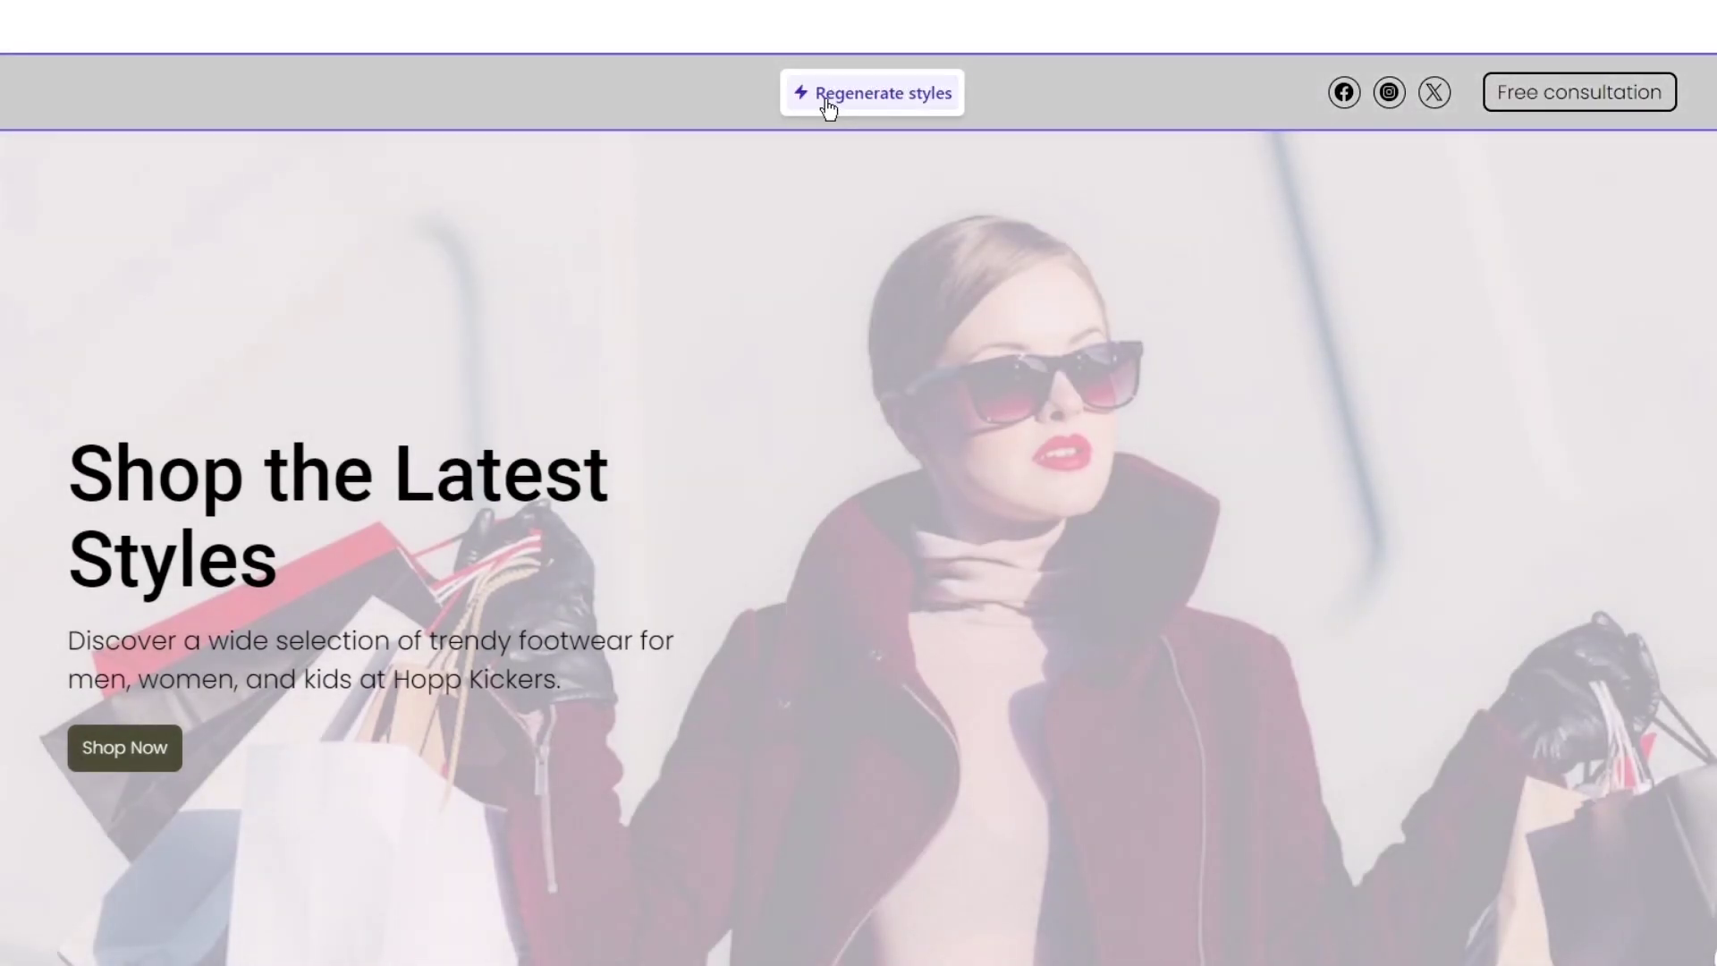
click(827, 103)
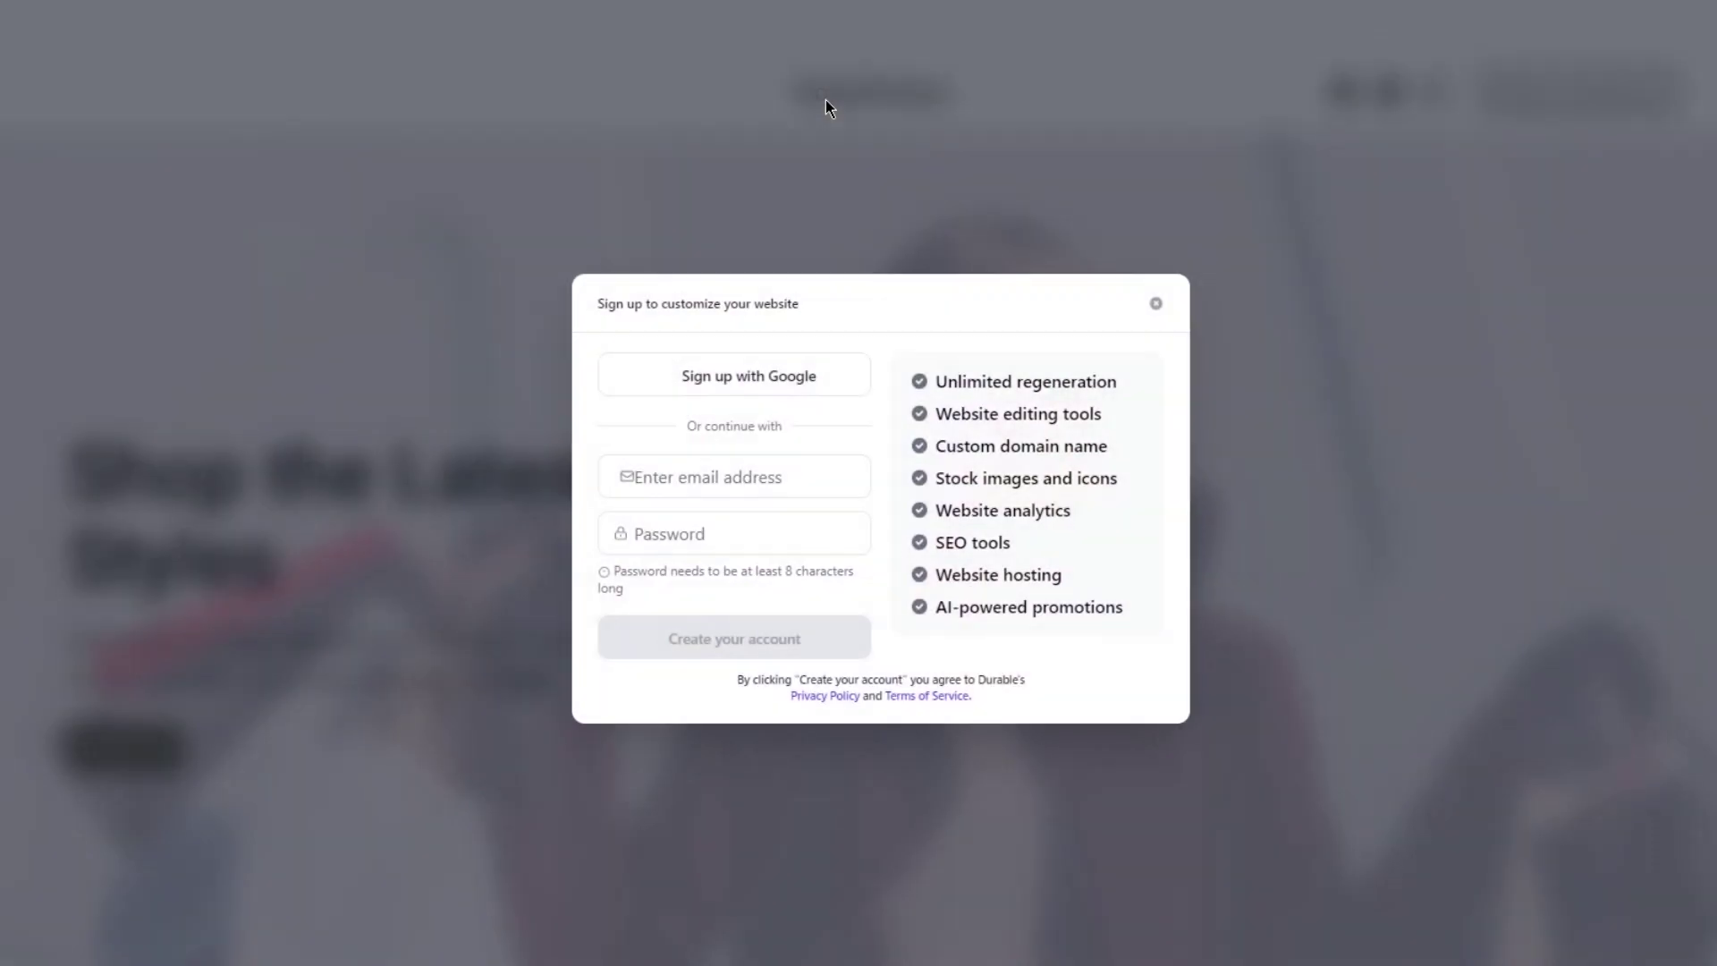
click(1168, 264)
click(917, 87)
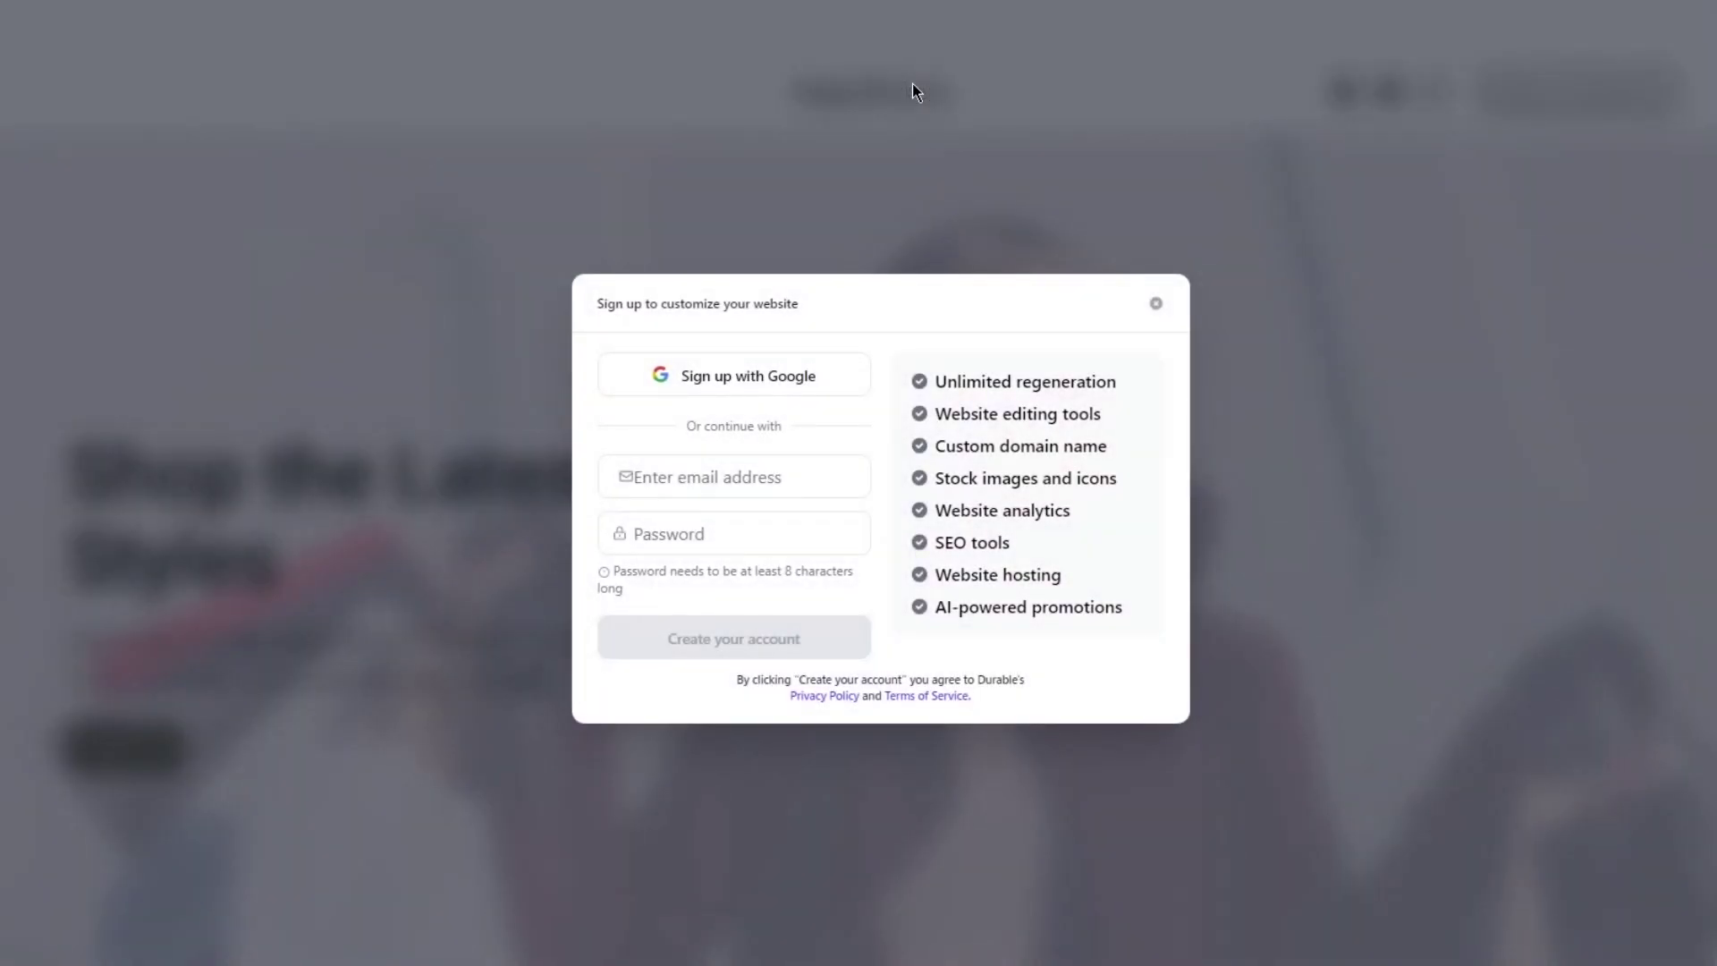
click(1155, 304)
click(915, 590)
click(1264, 587)
click(930, 603)
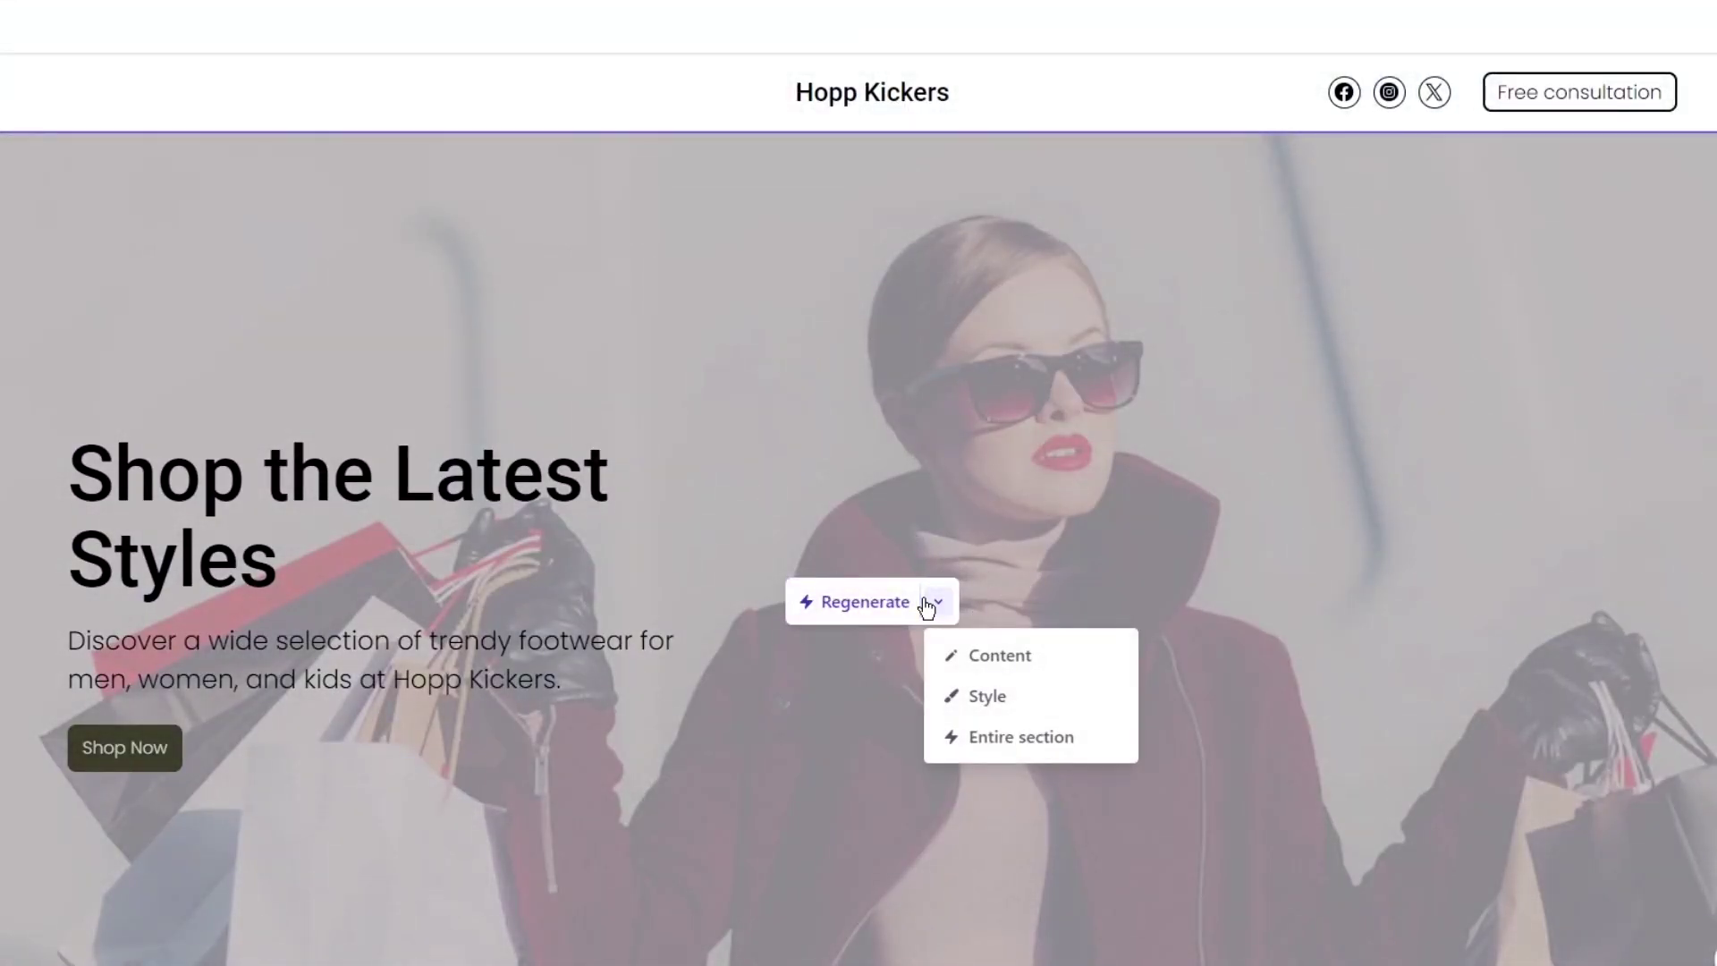
click(1009, 655)
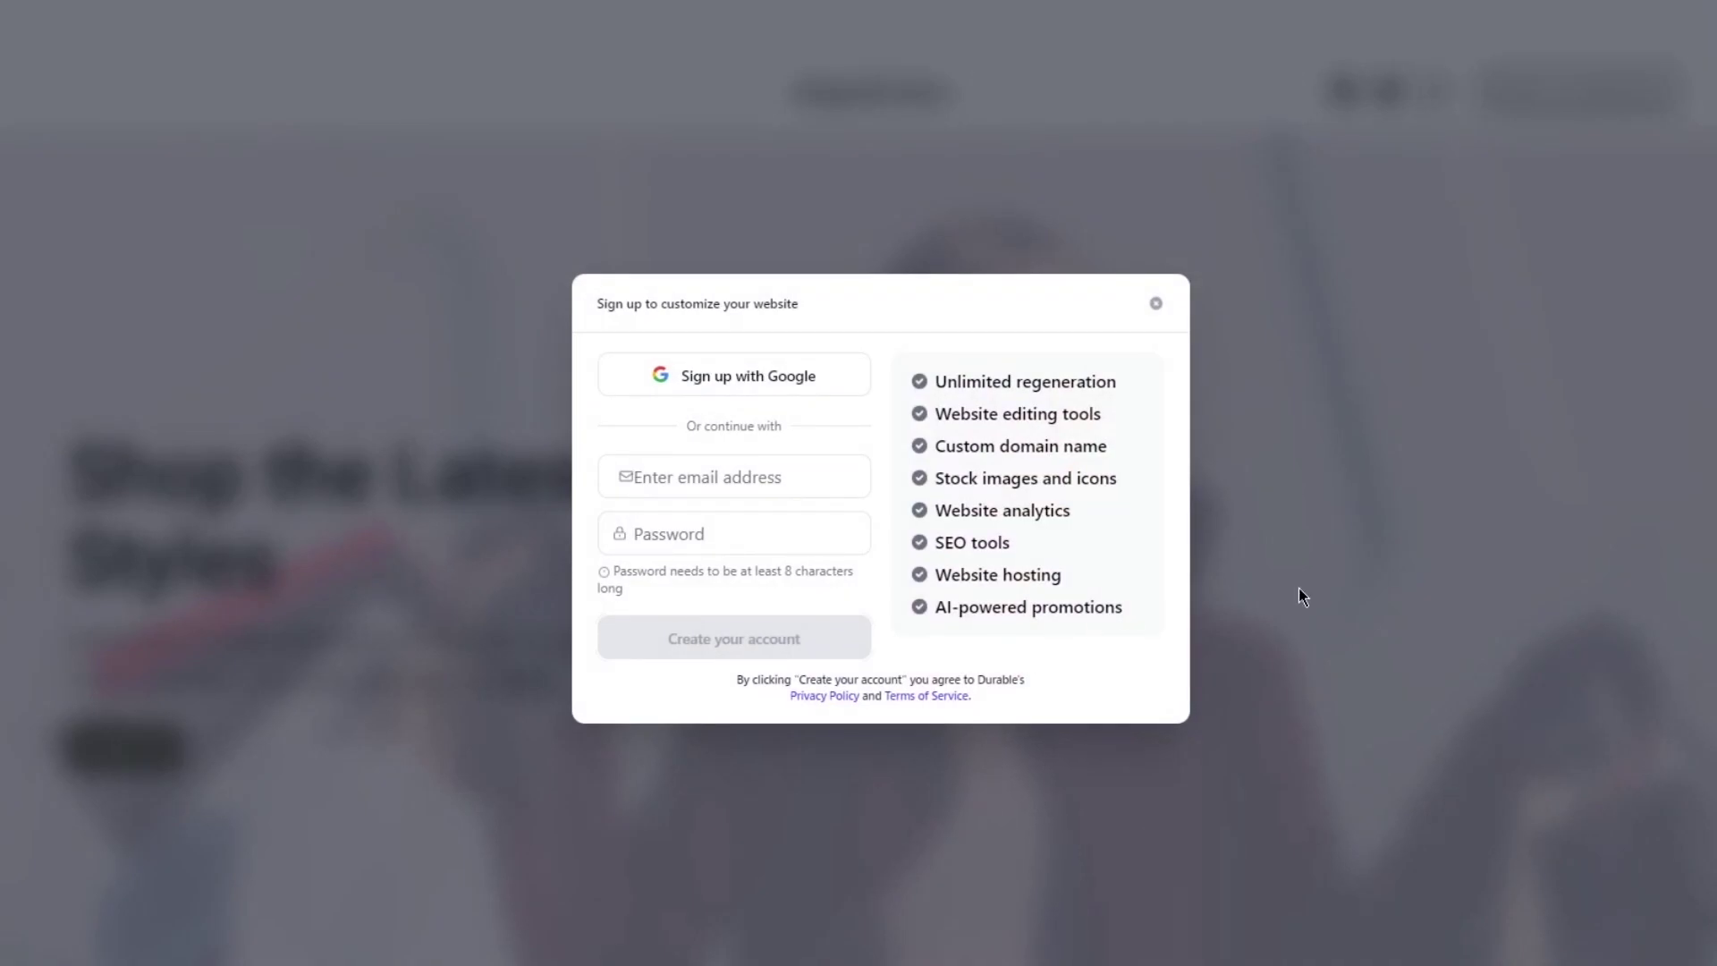
click(1370, 580)
scroll(1223, 515, down, 7)
scroll(1223, 515, down, 8)
scroll(1224, 515, down, 2)
scroll(1502, 362, up, 10)
scroll(1501, 356, up, 5)
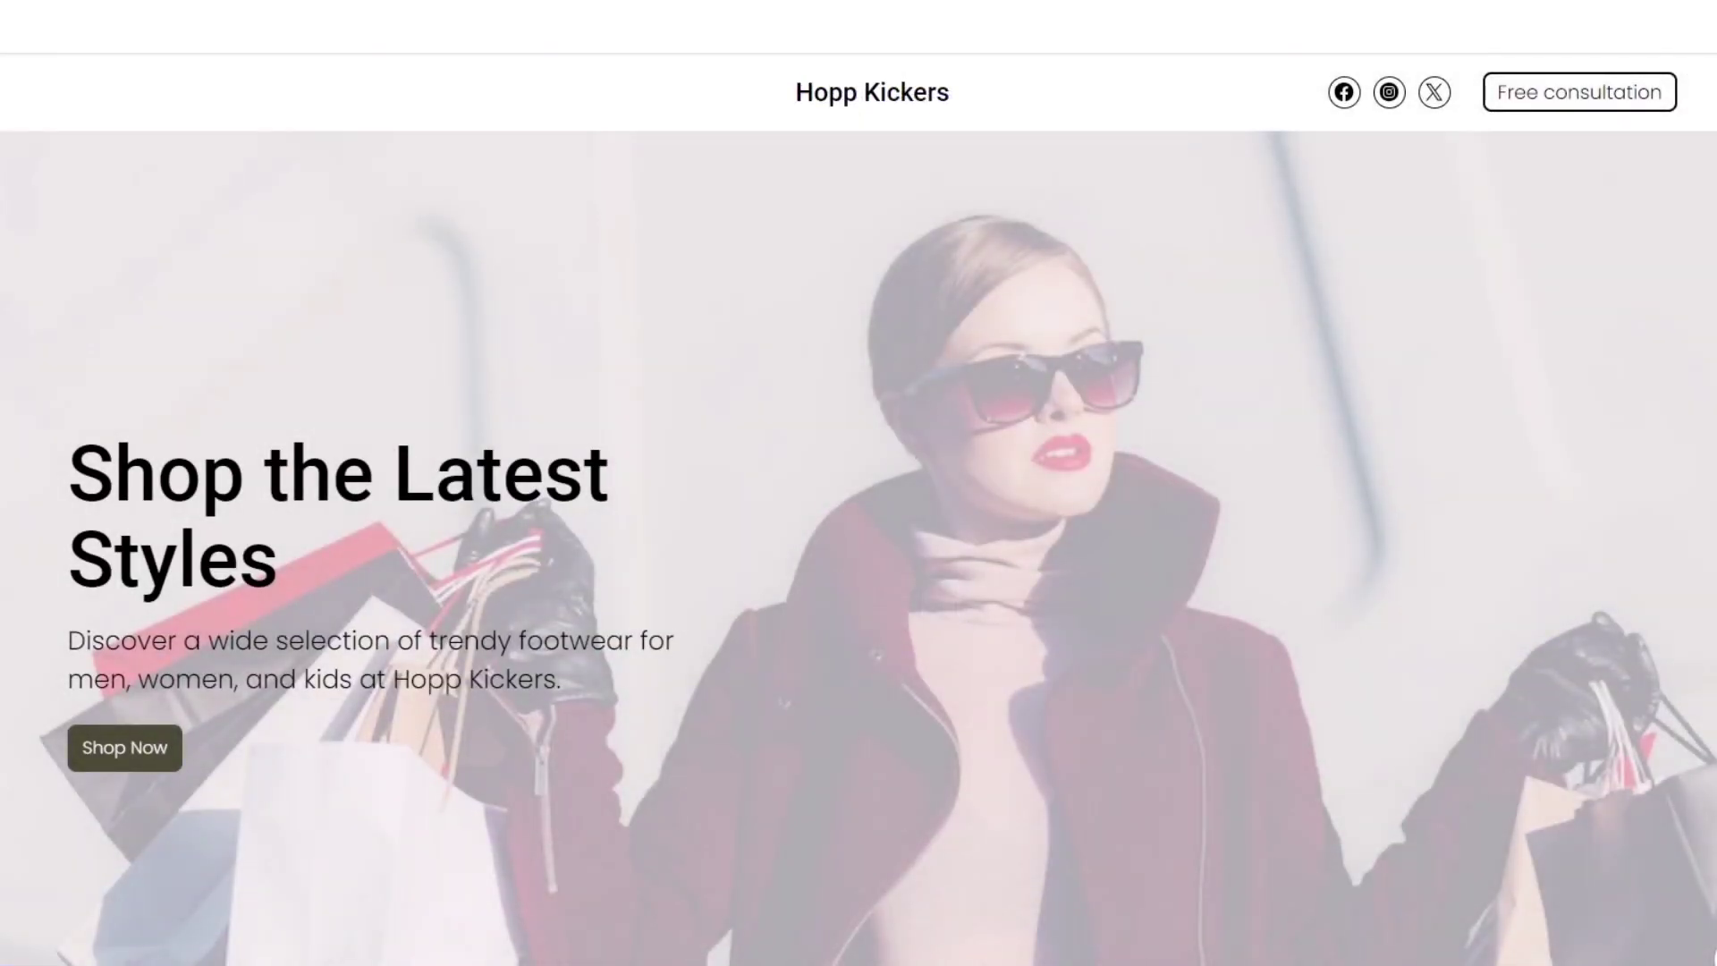
- Sign up for a Durable account with a pasted email address and a password
click(840, 398)
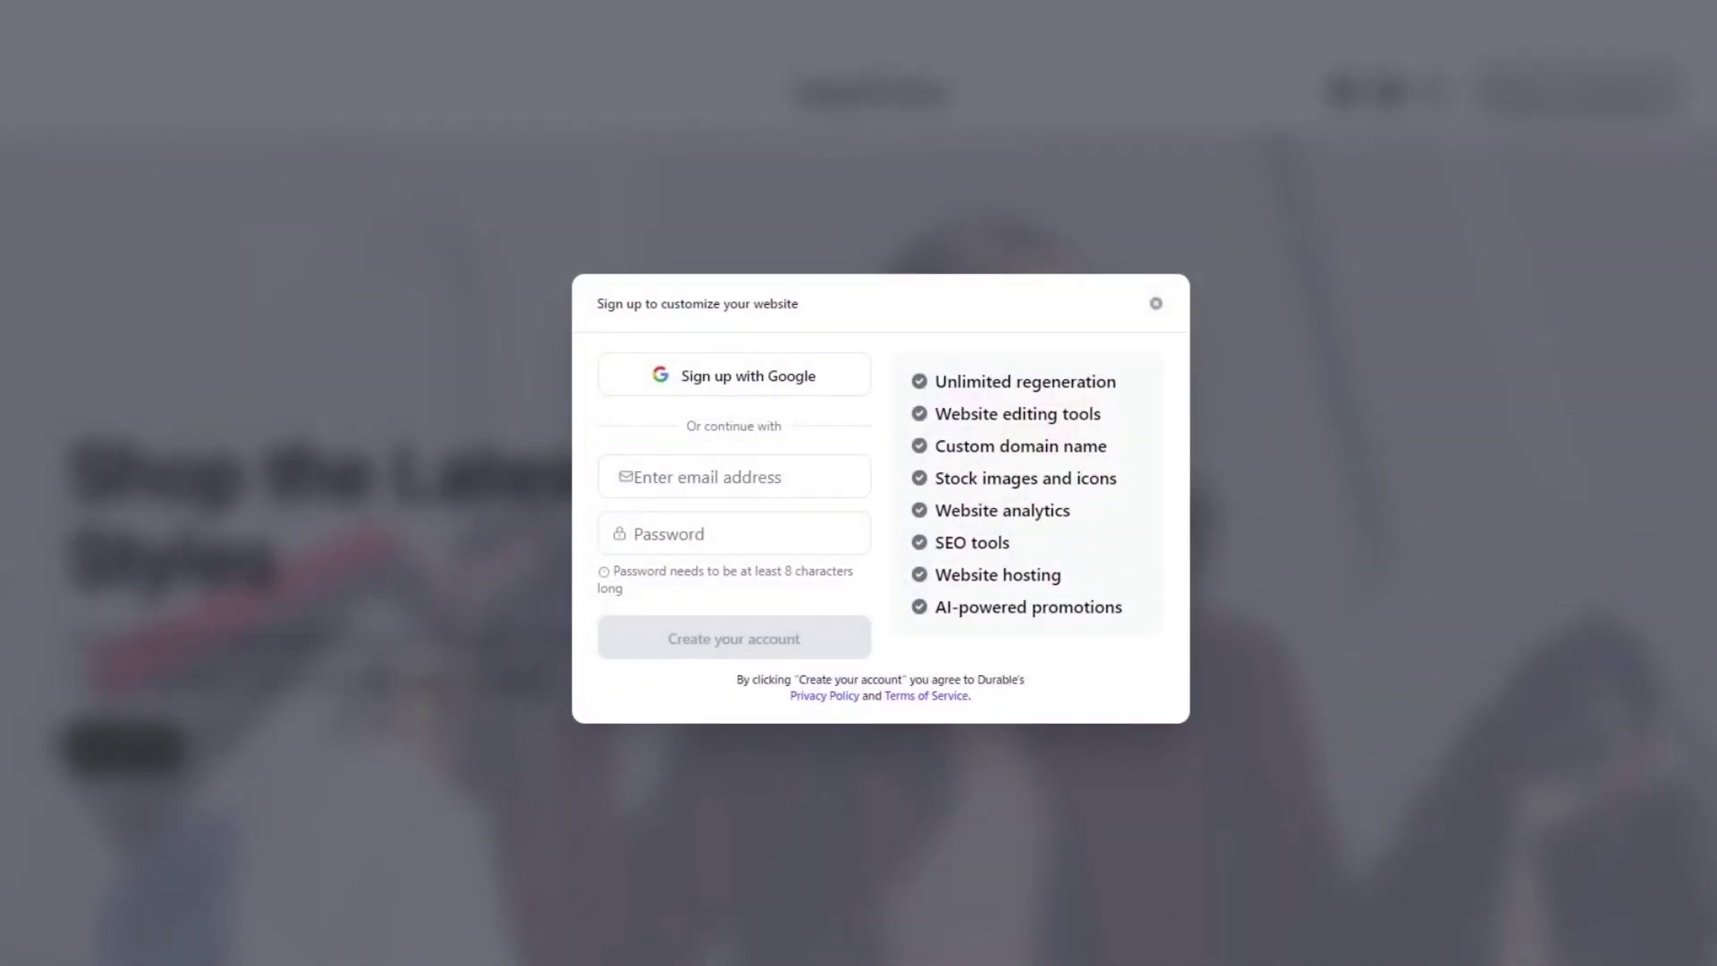
click(747, 470)
click(733, 479)
right_click(729, 483)
click(811, 673)
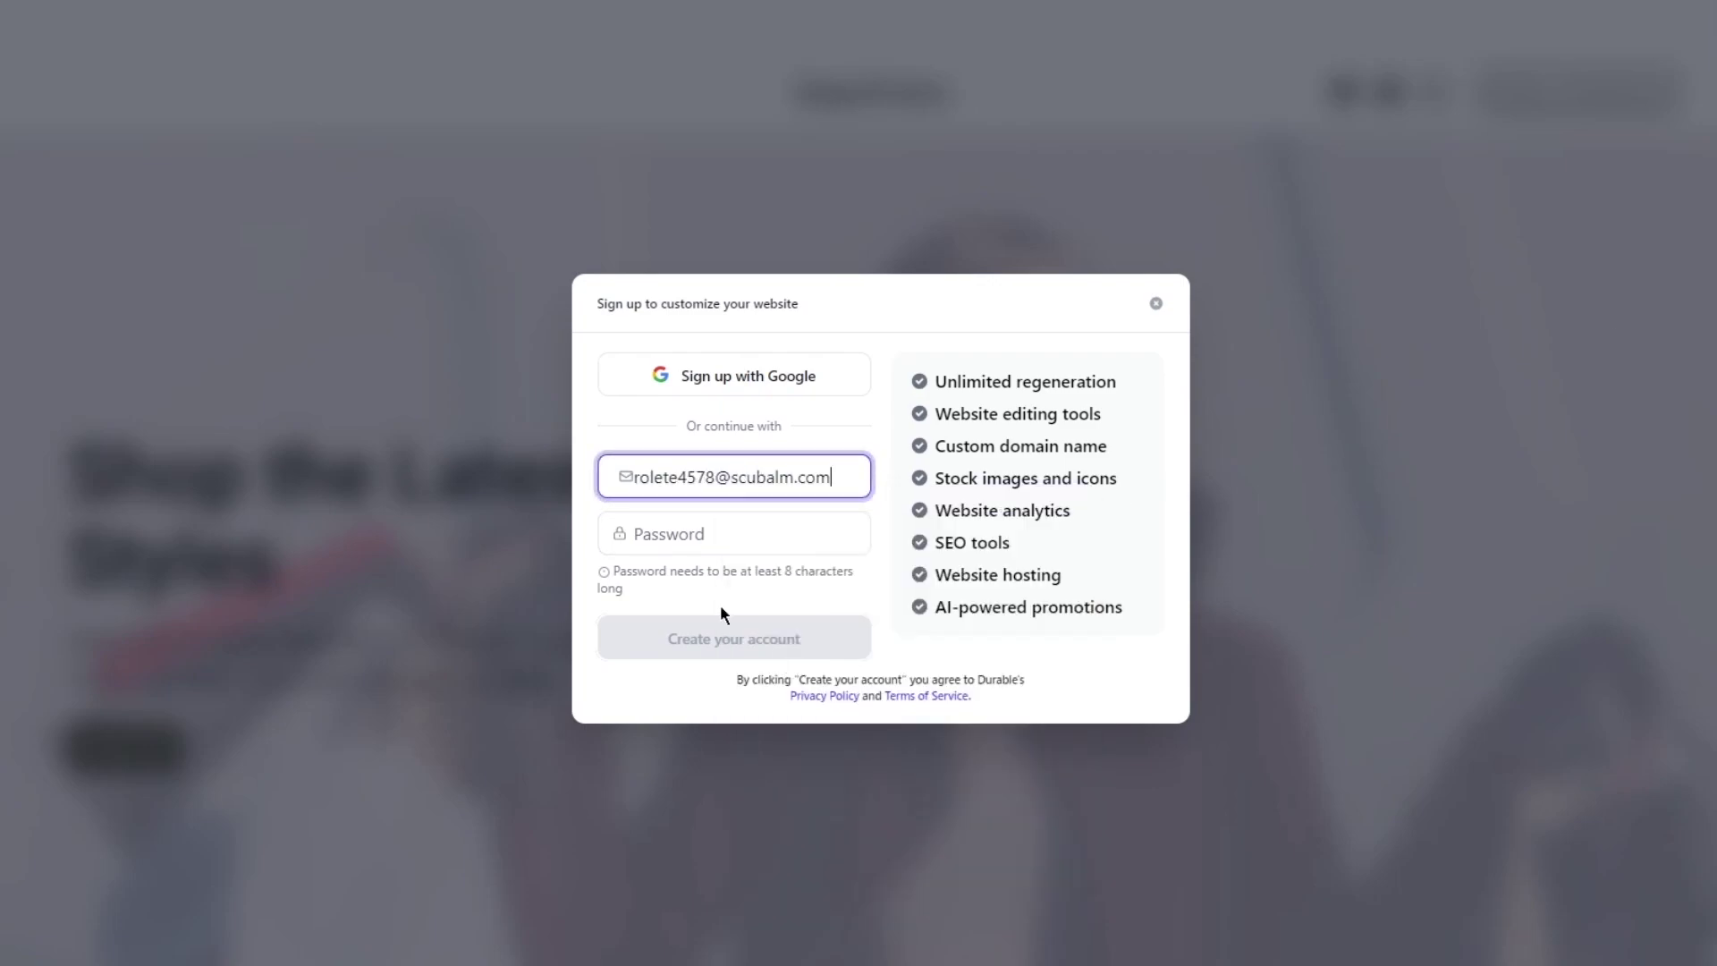
click(619, 525)
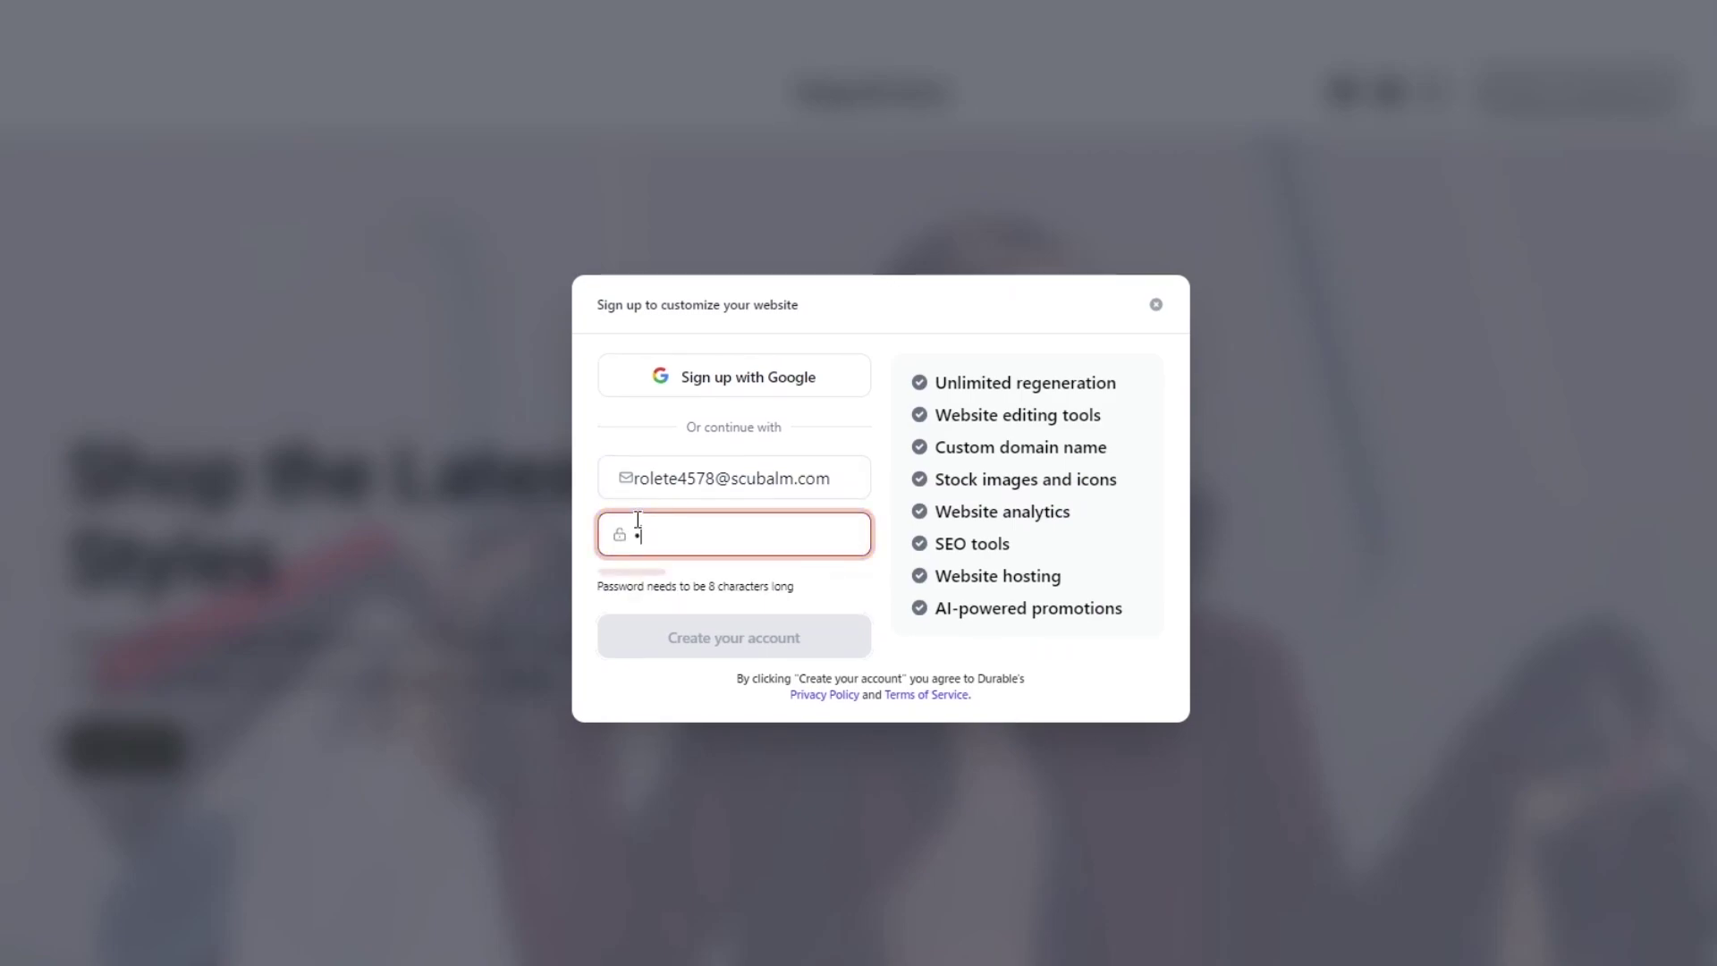
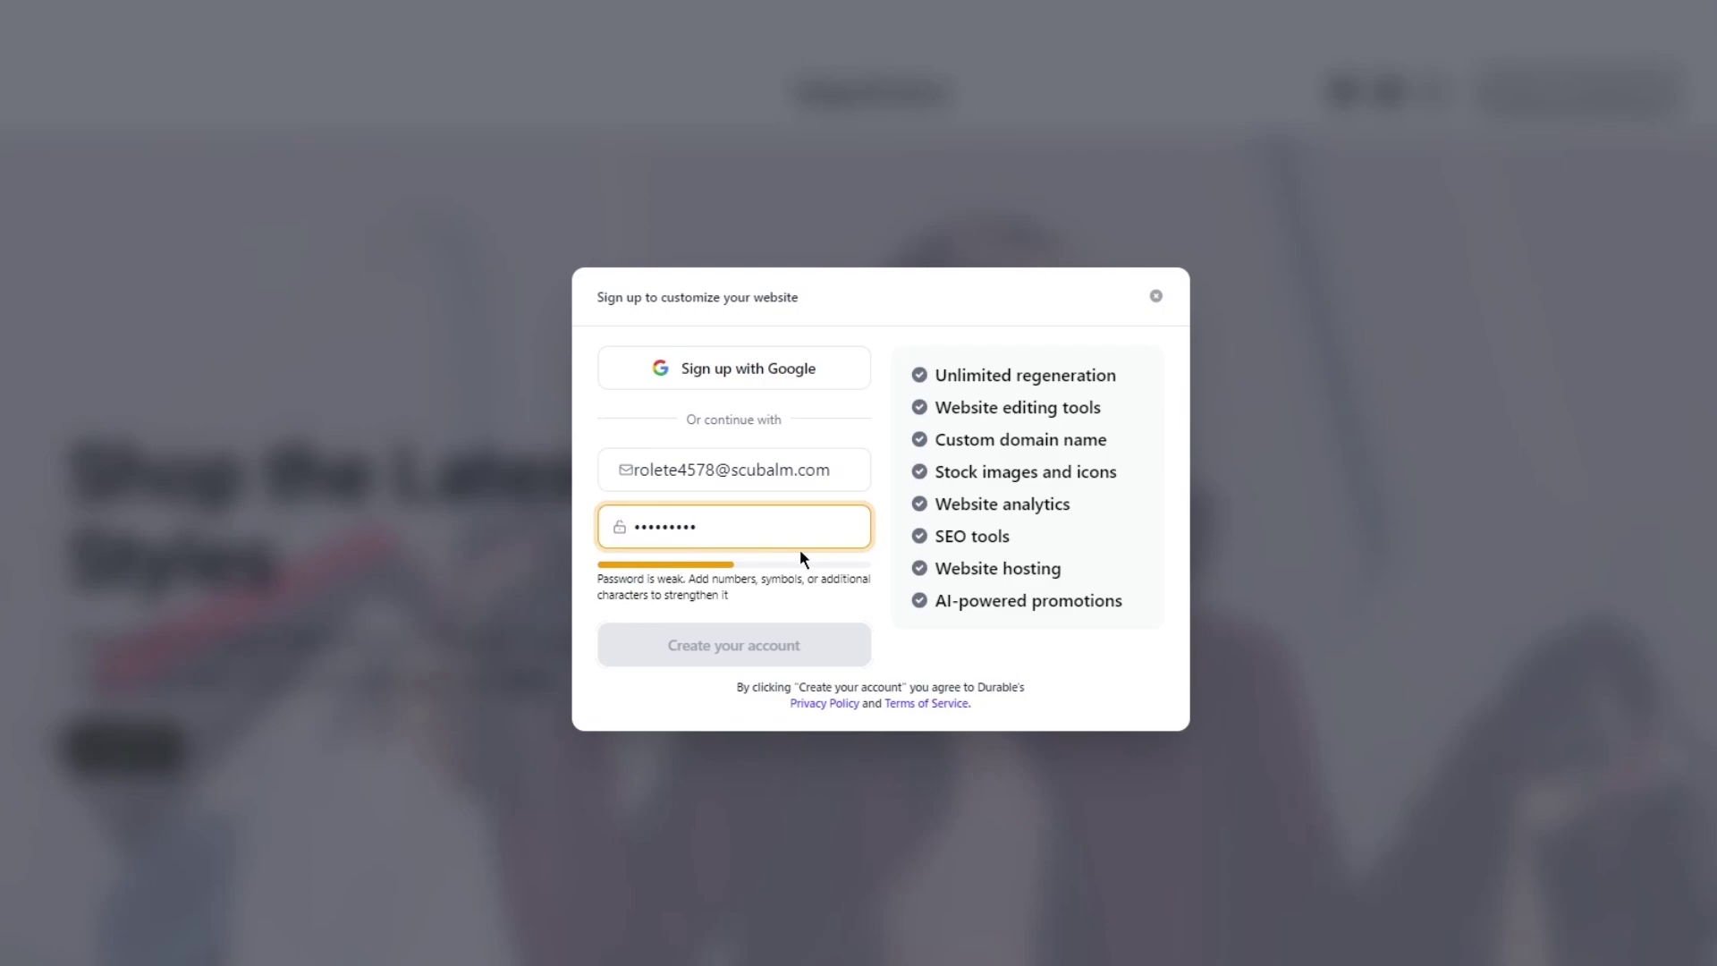
click(711, 637)
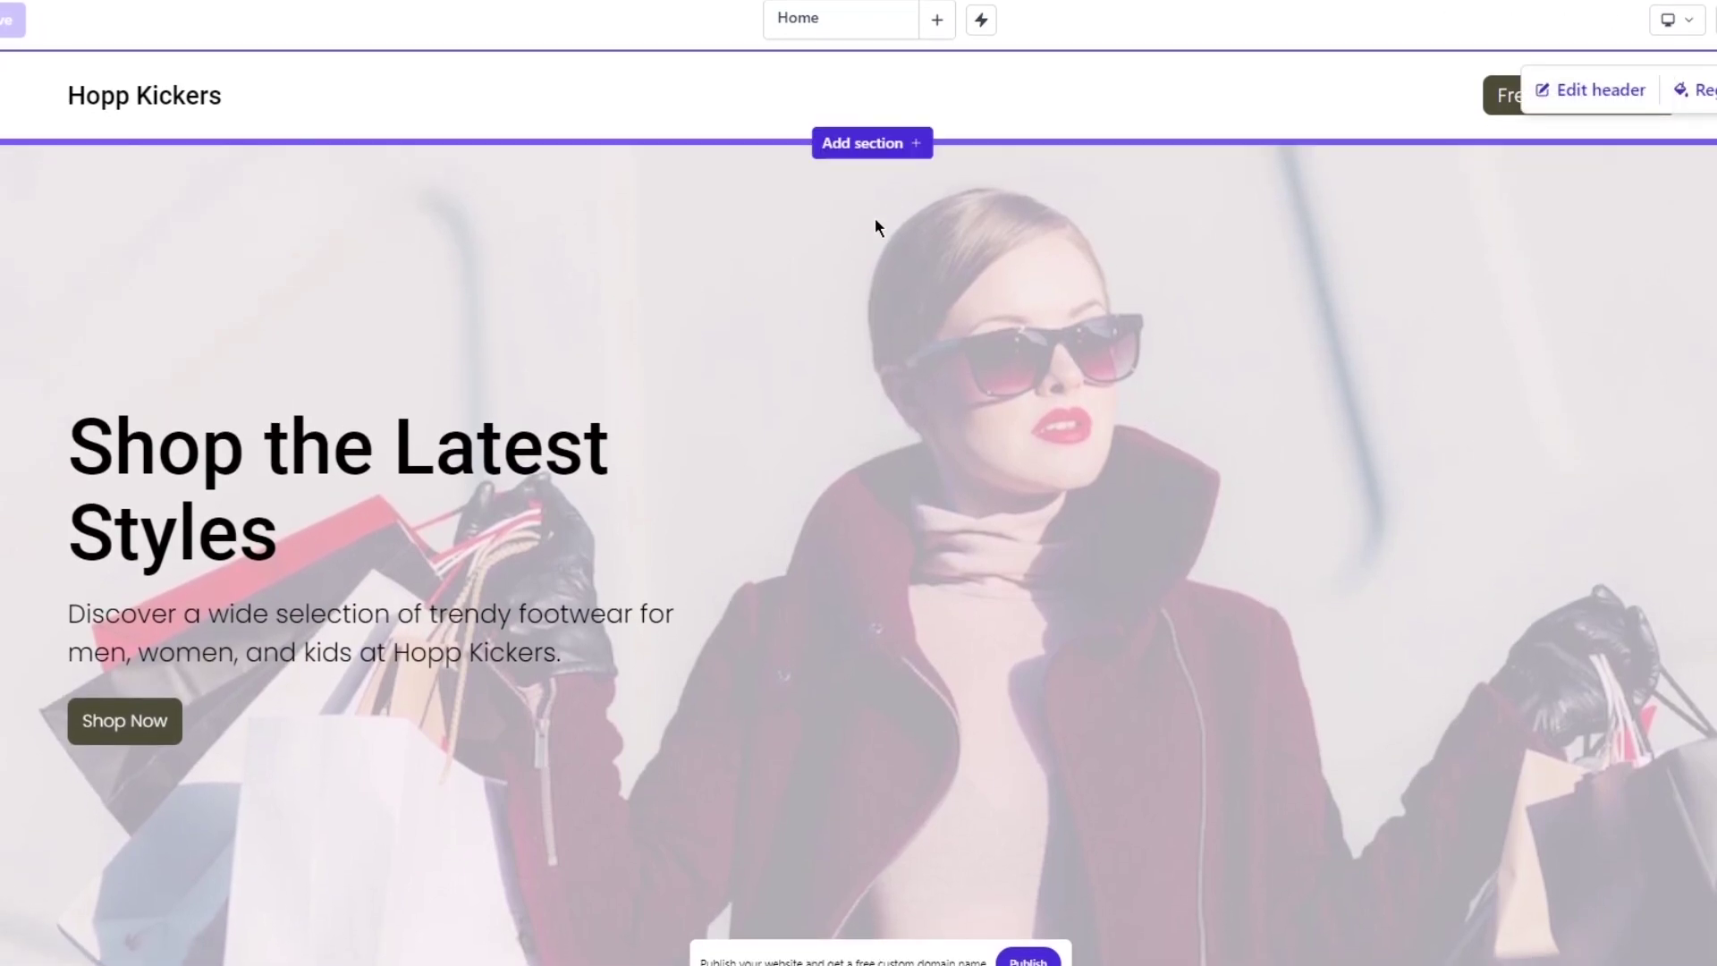
mouse_move(1149, 157)
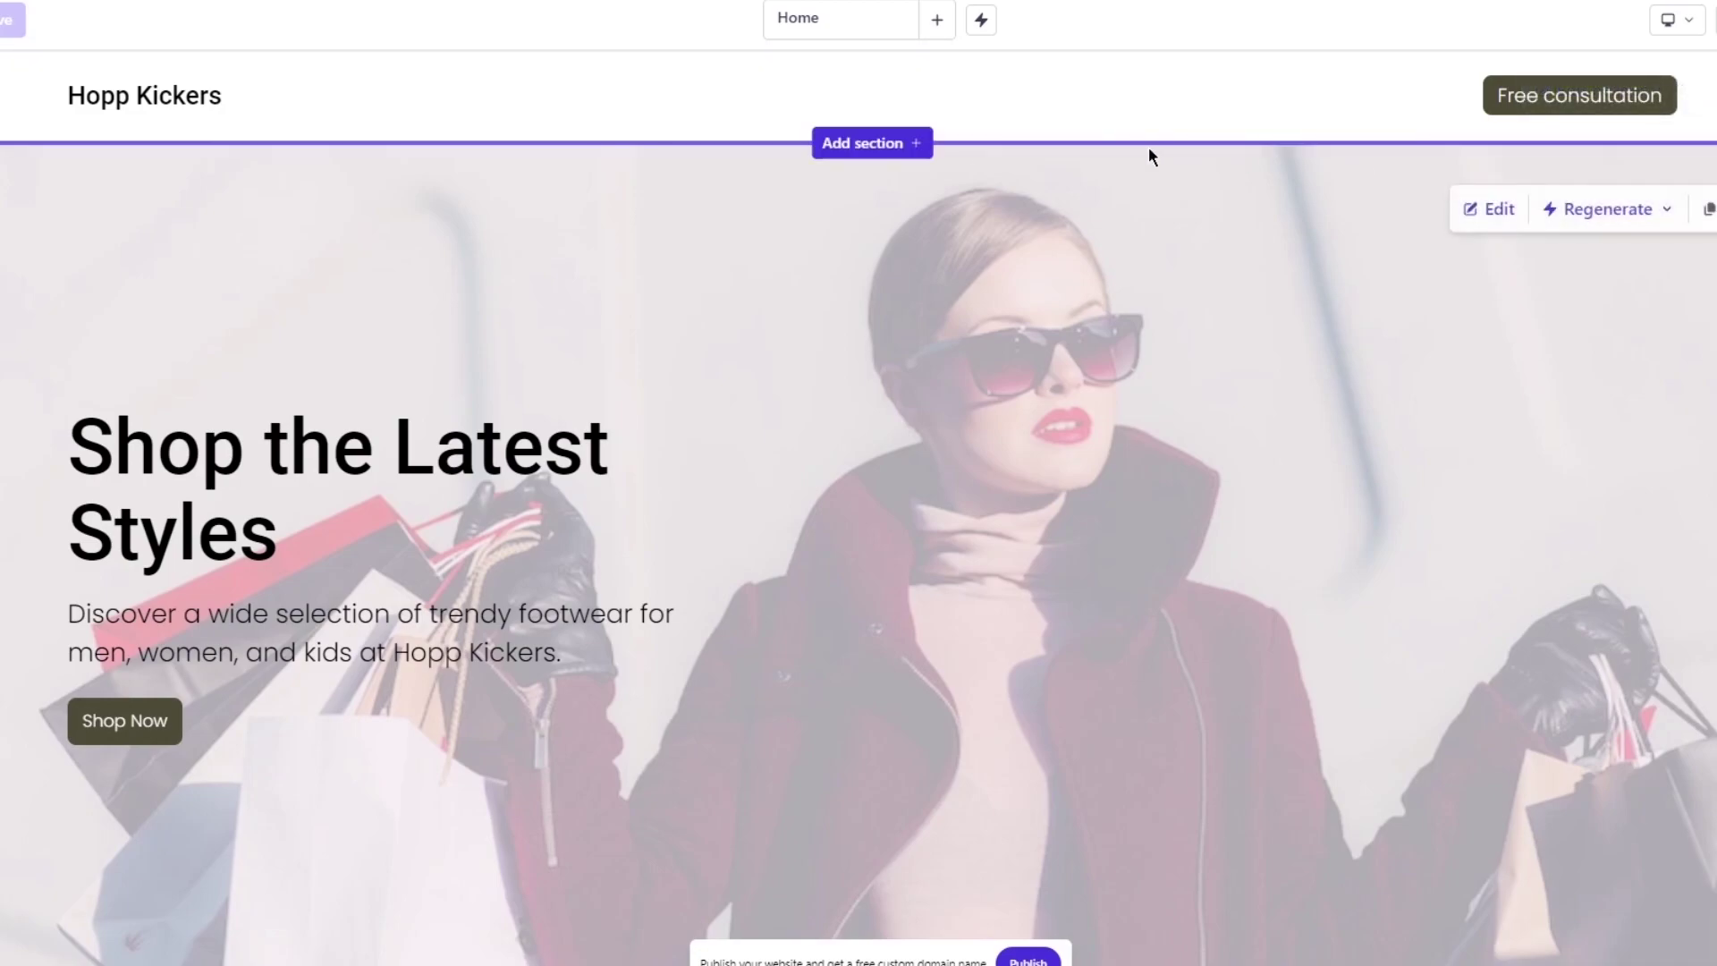
click(830, 142)
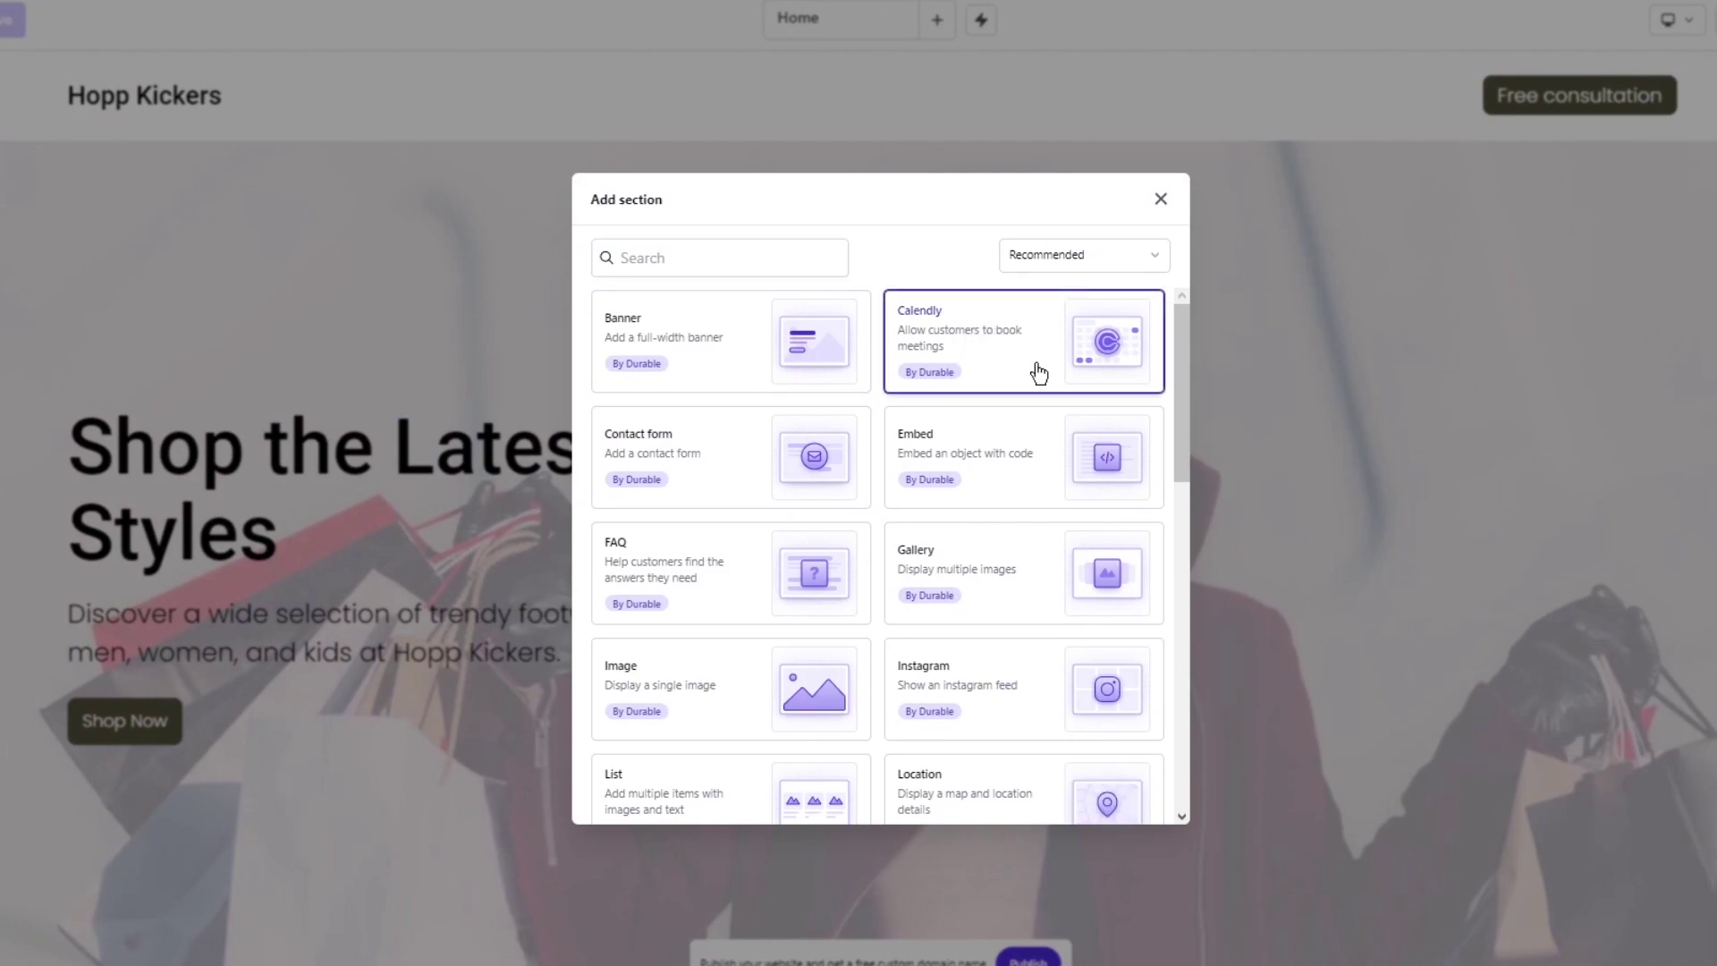
scroll(1035, 441, down, 1)
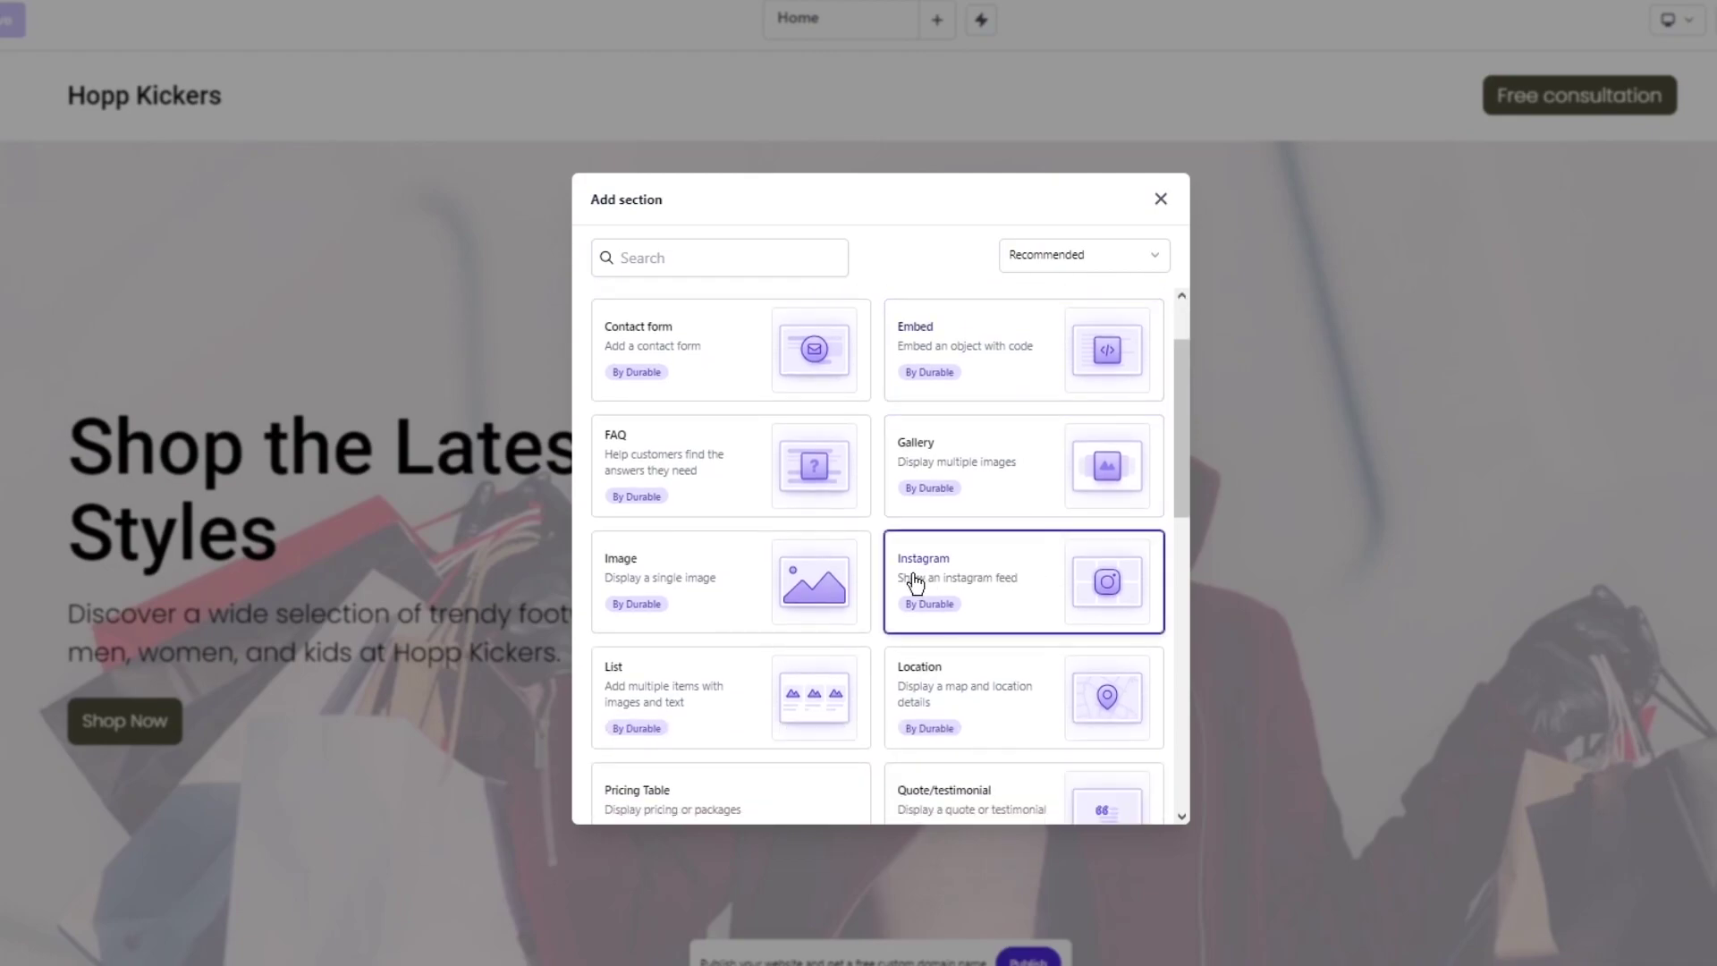
scroll(694, 576, up, 1)
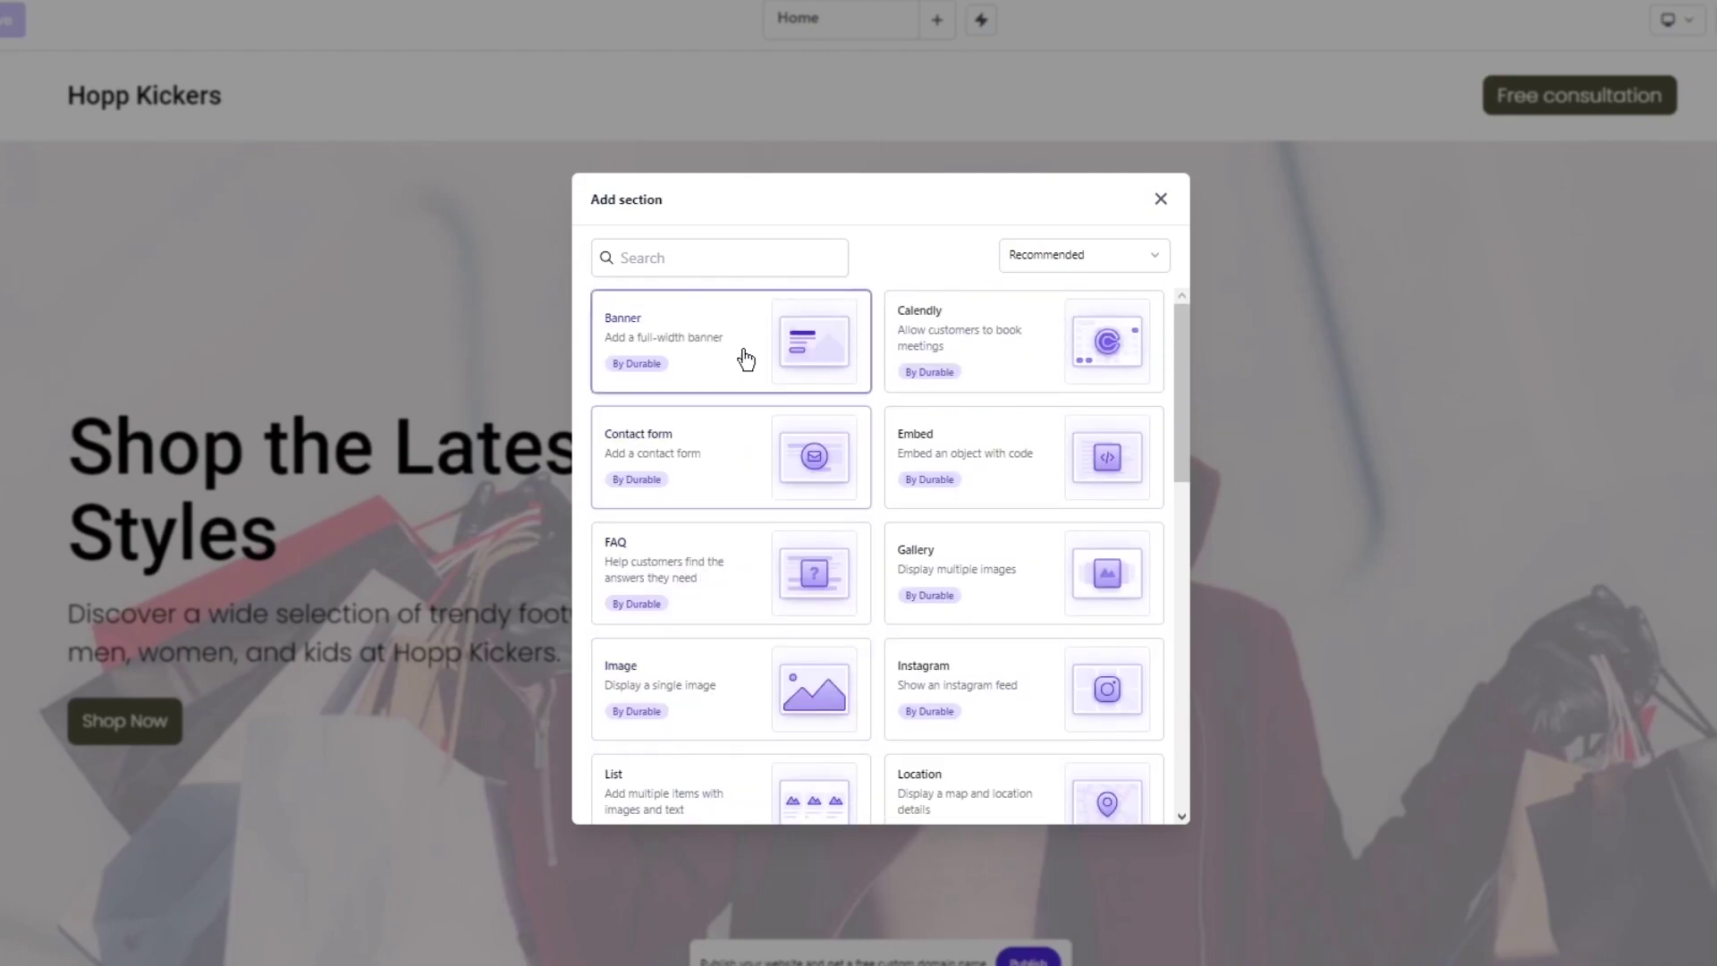
click(1160, 201)
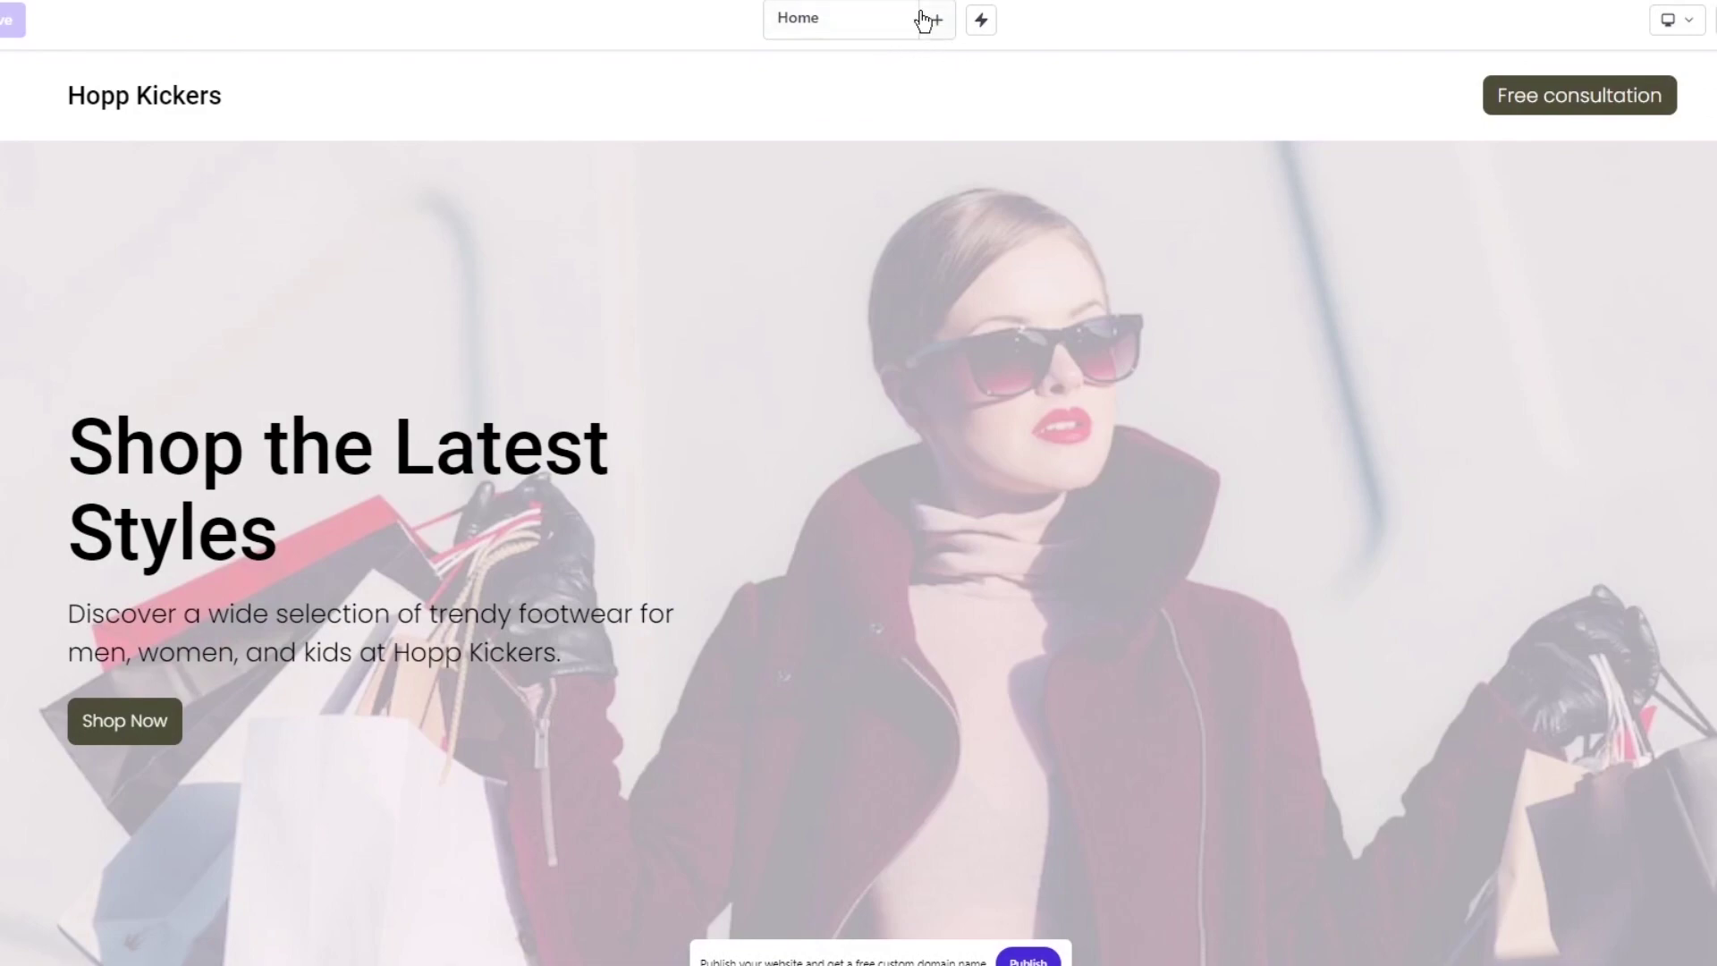
click(978, 22)
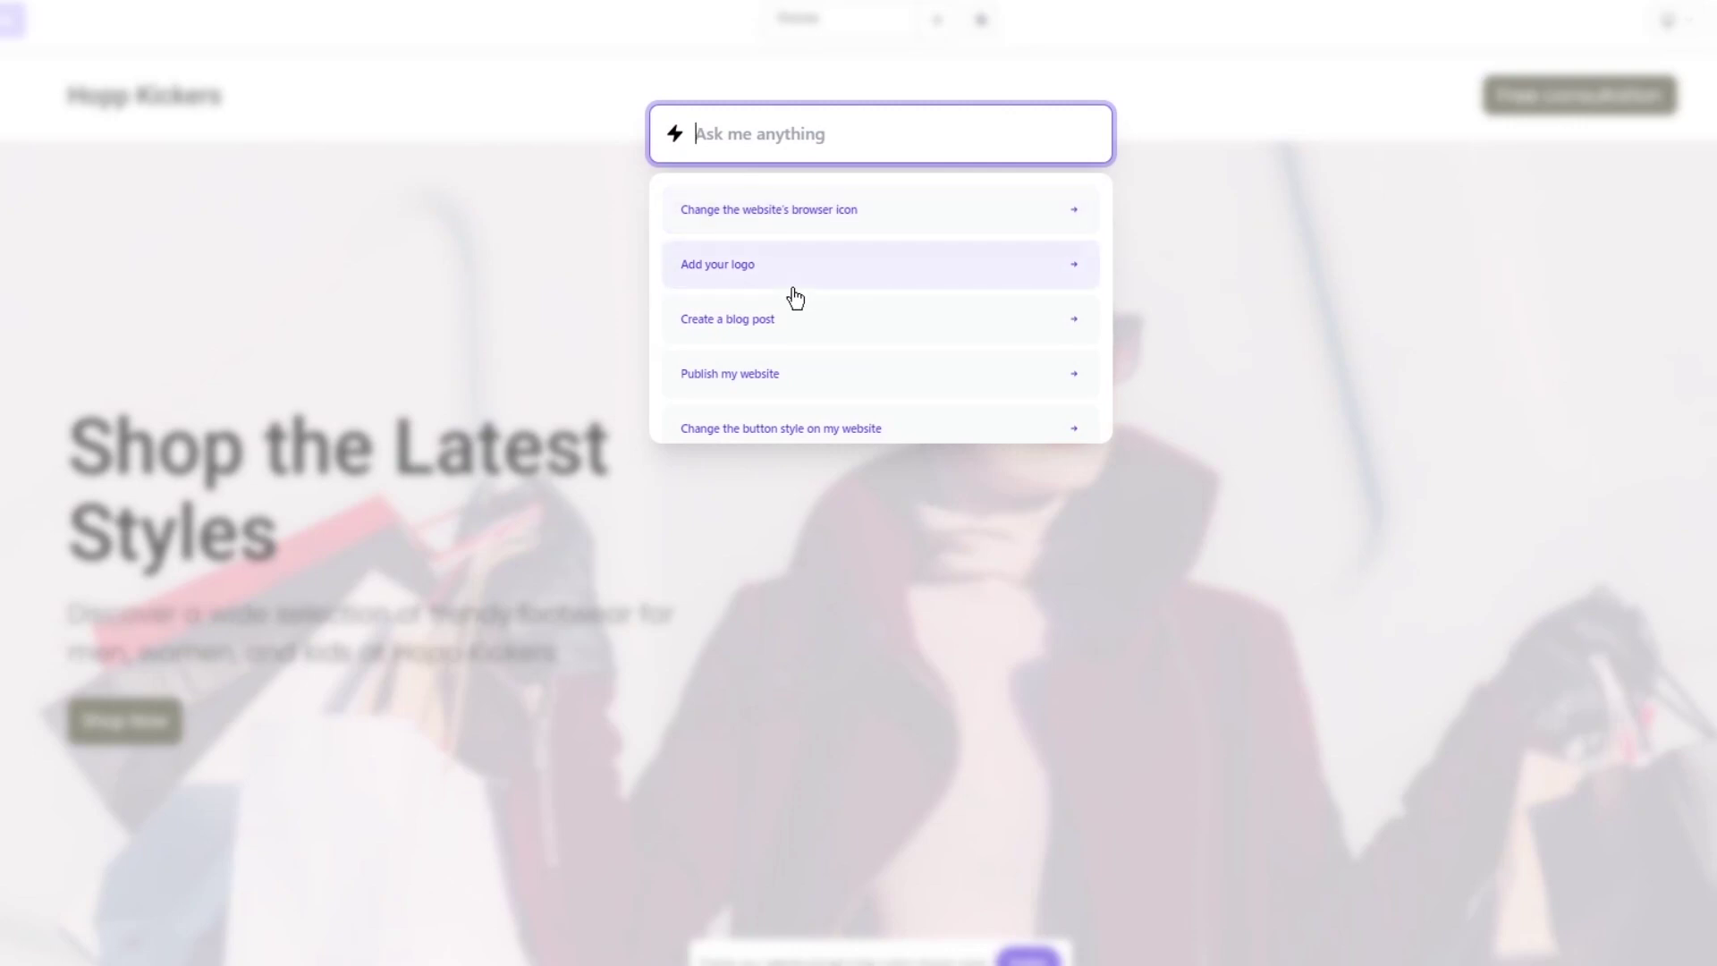
scroll(832, 313, down, 2)
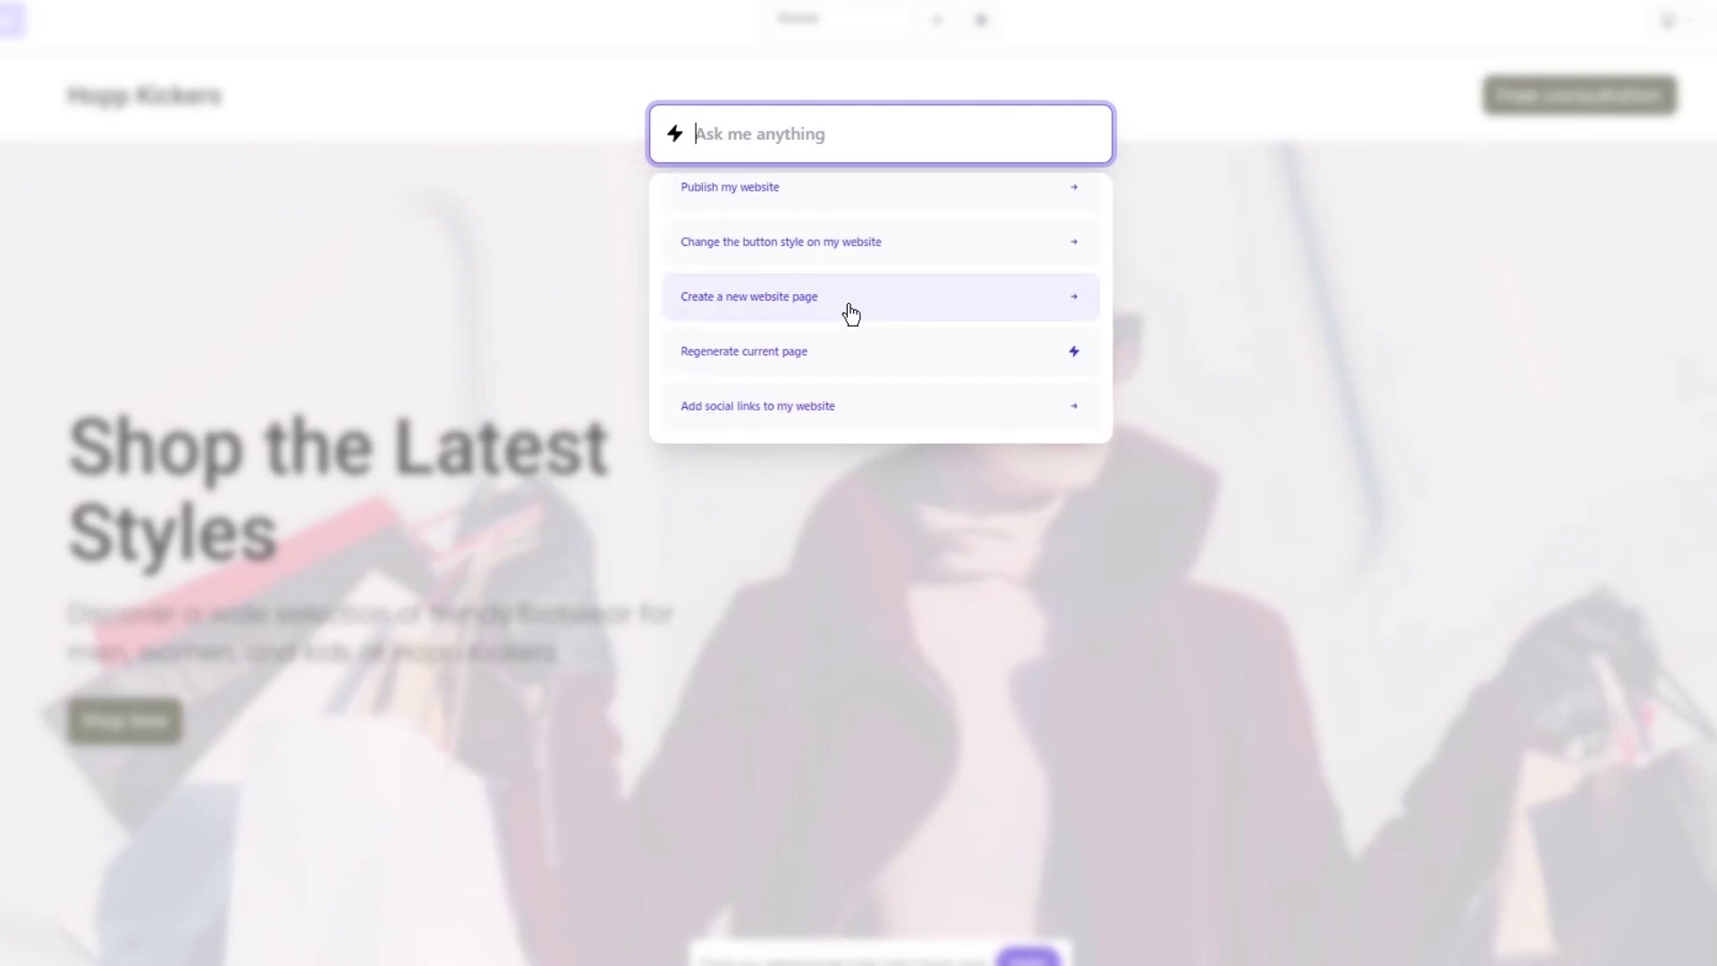
click(1231, 62)
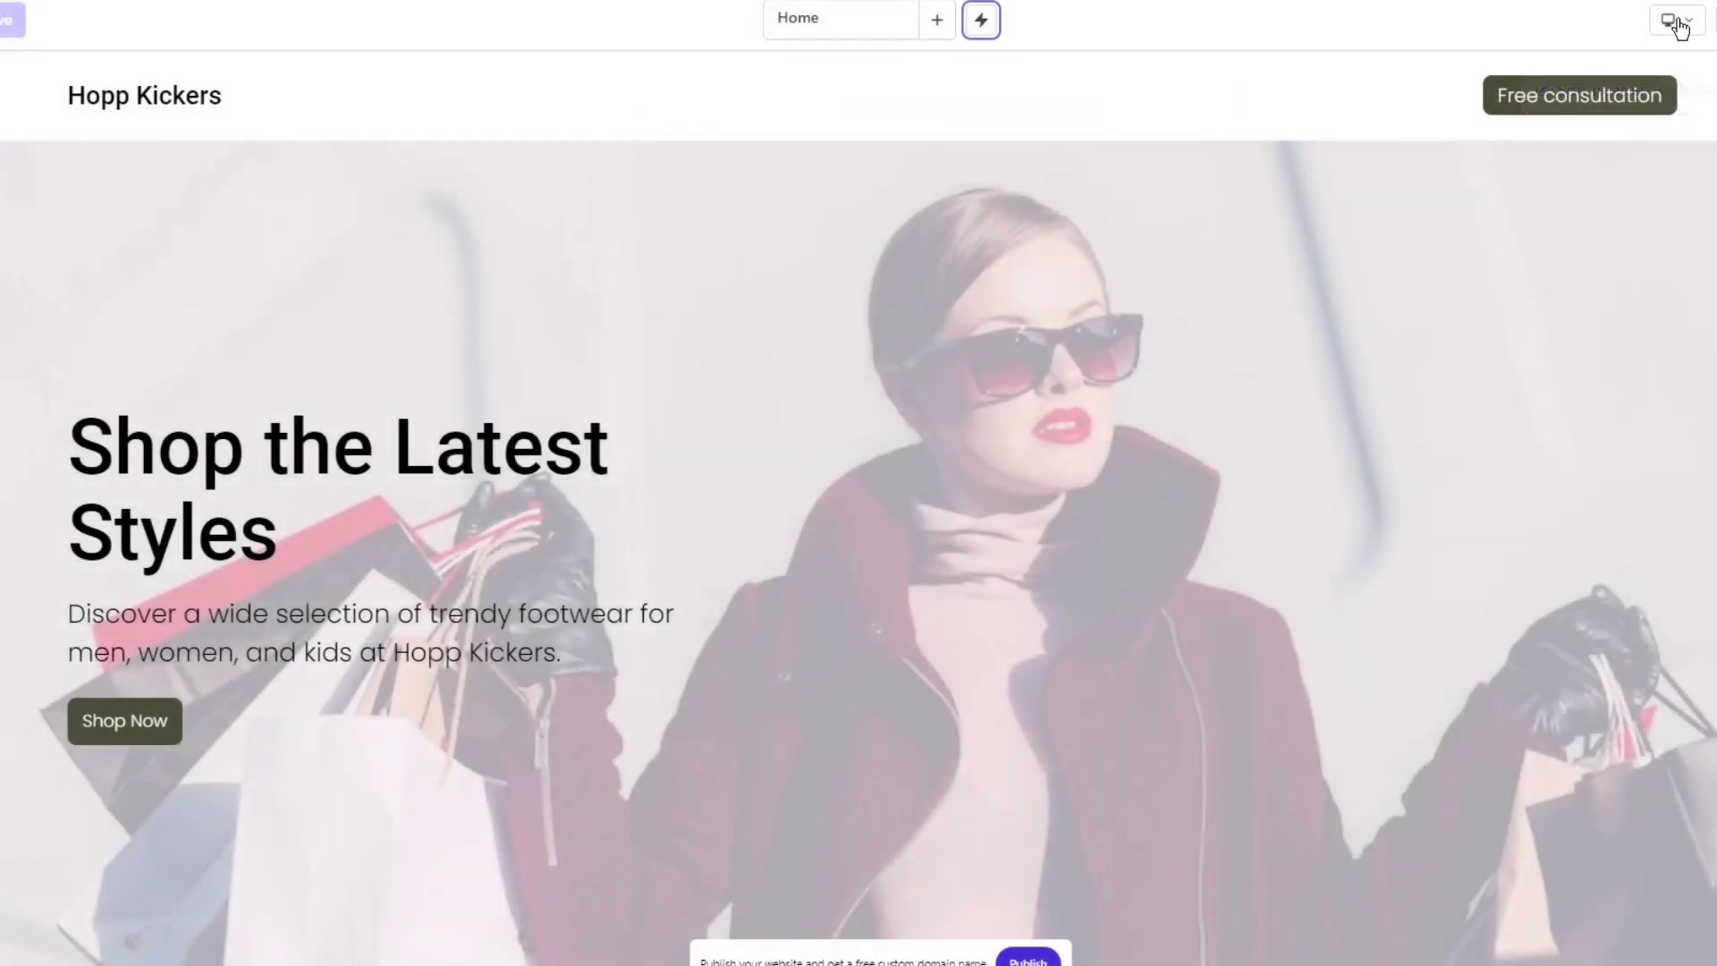
- Regenerate the hero's style, then its content, then the entire hero section
mouse_move(1580, 196)
scroll(776, 644, down, 5)
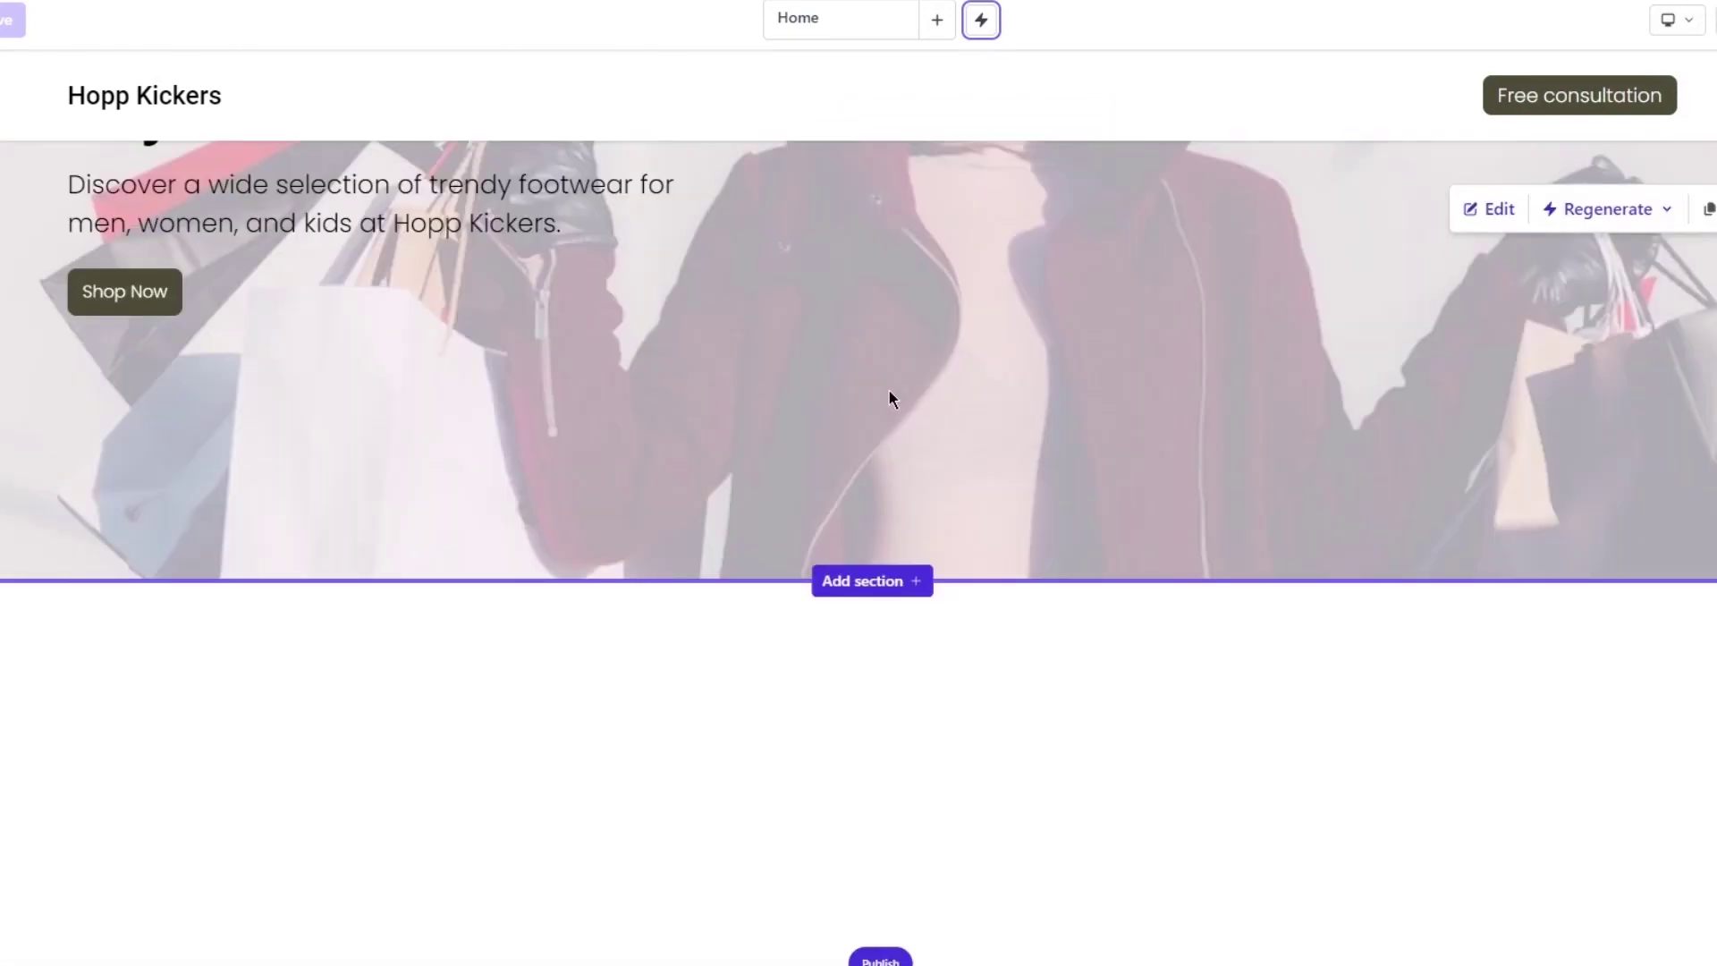
scroll(934, 393, up, 5)
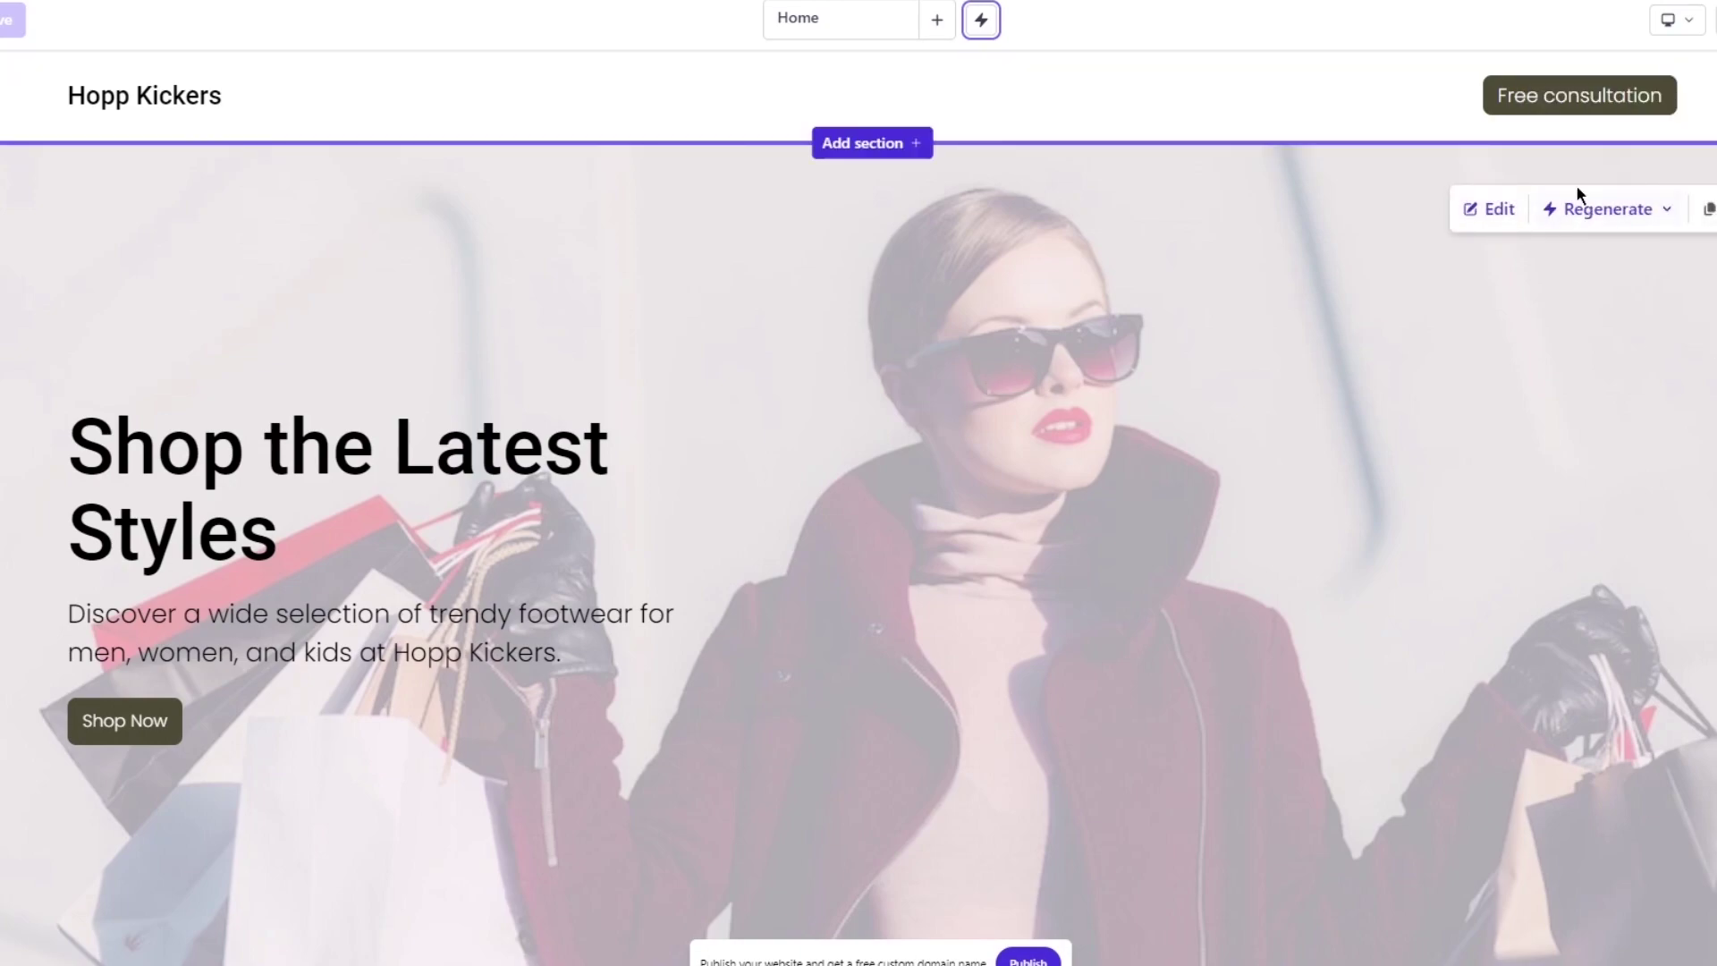
click(1601, 215)
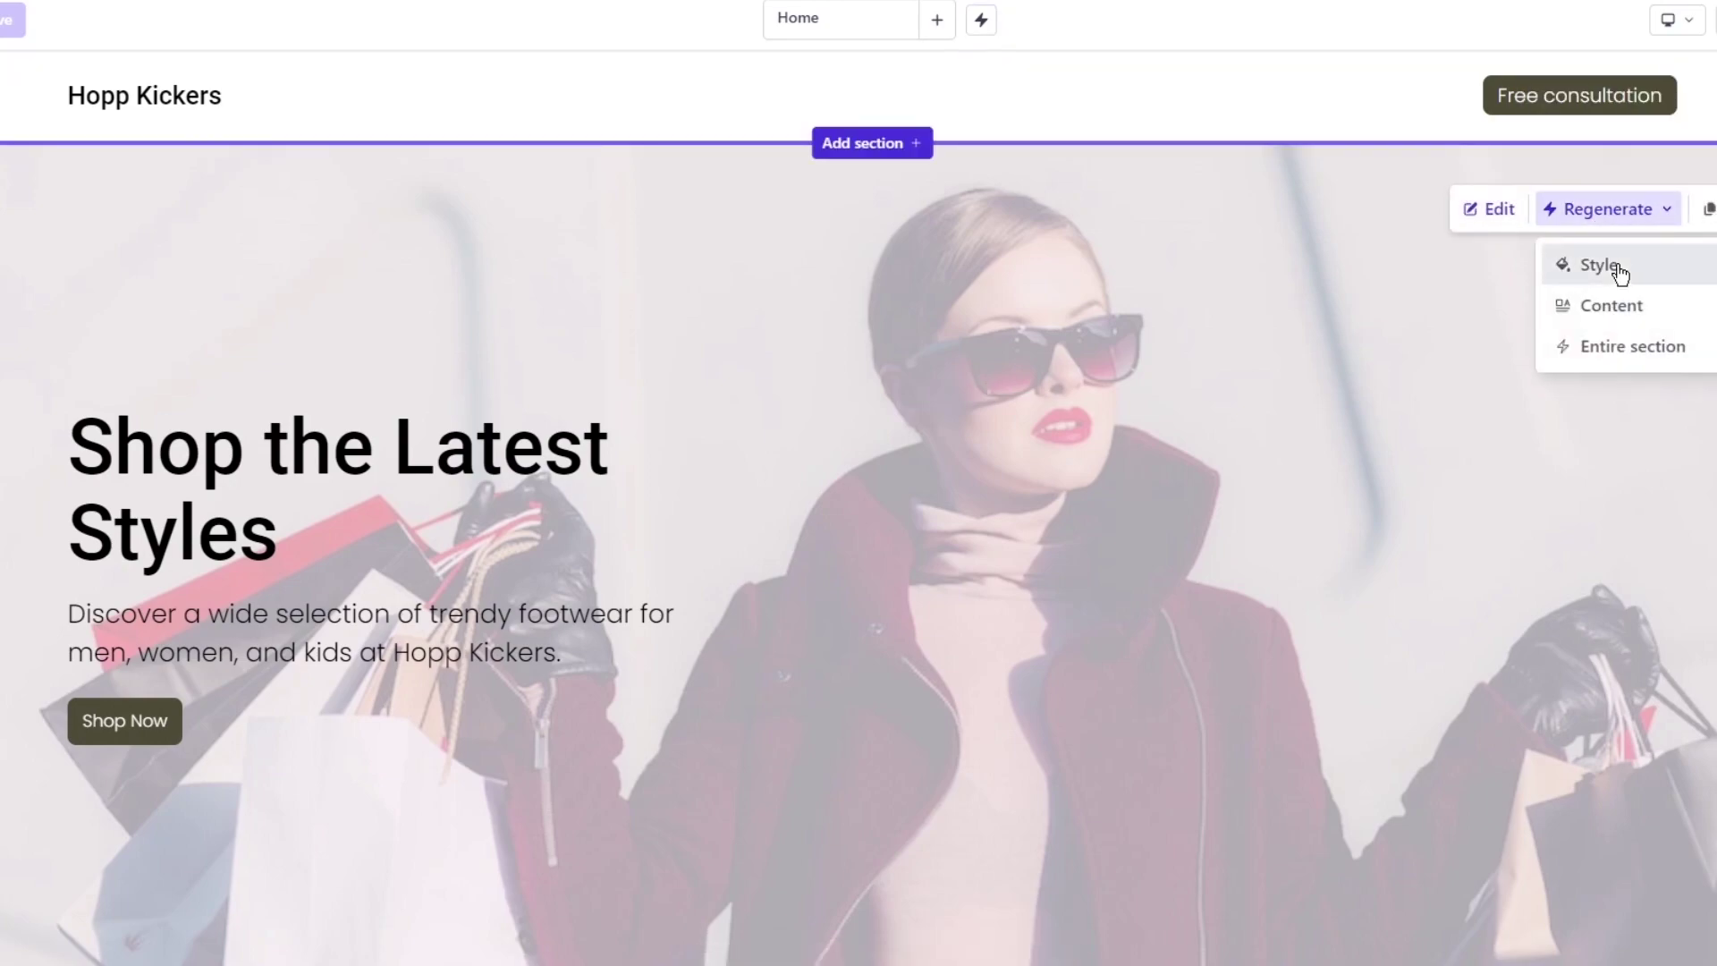
click(1619, 269)
click(1607, 209)
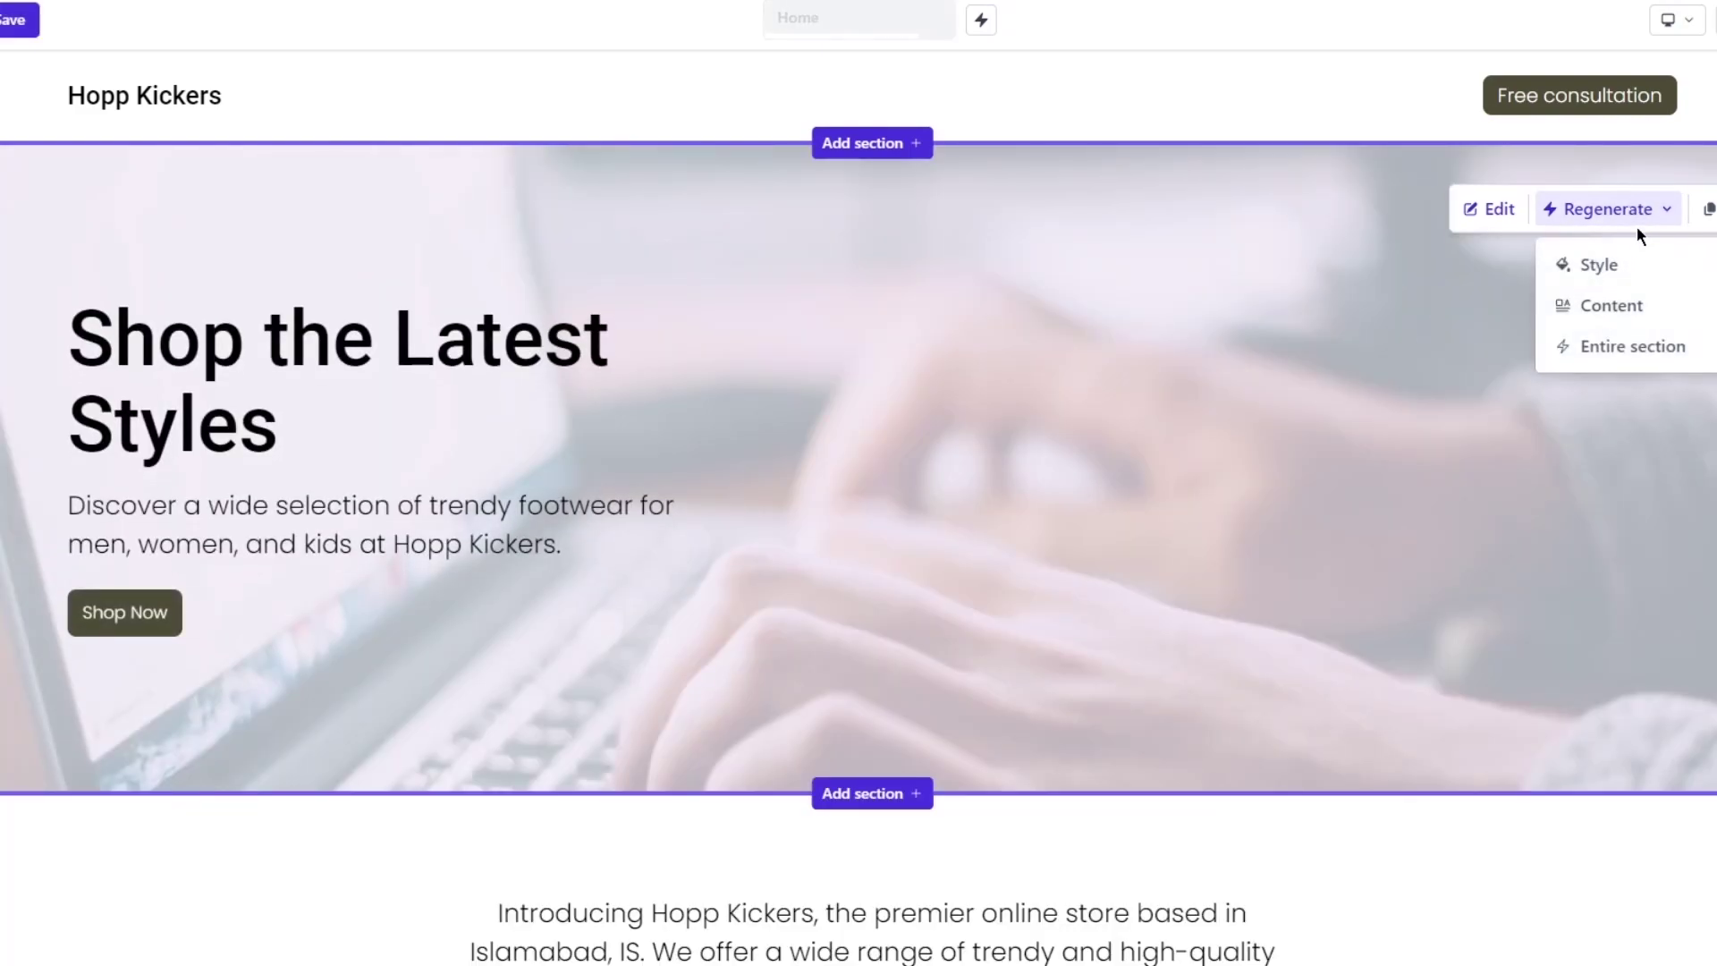
click(1610, 304)
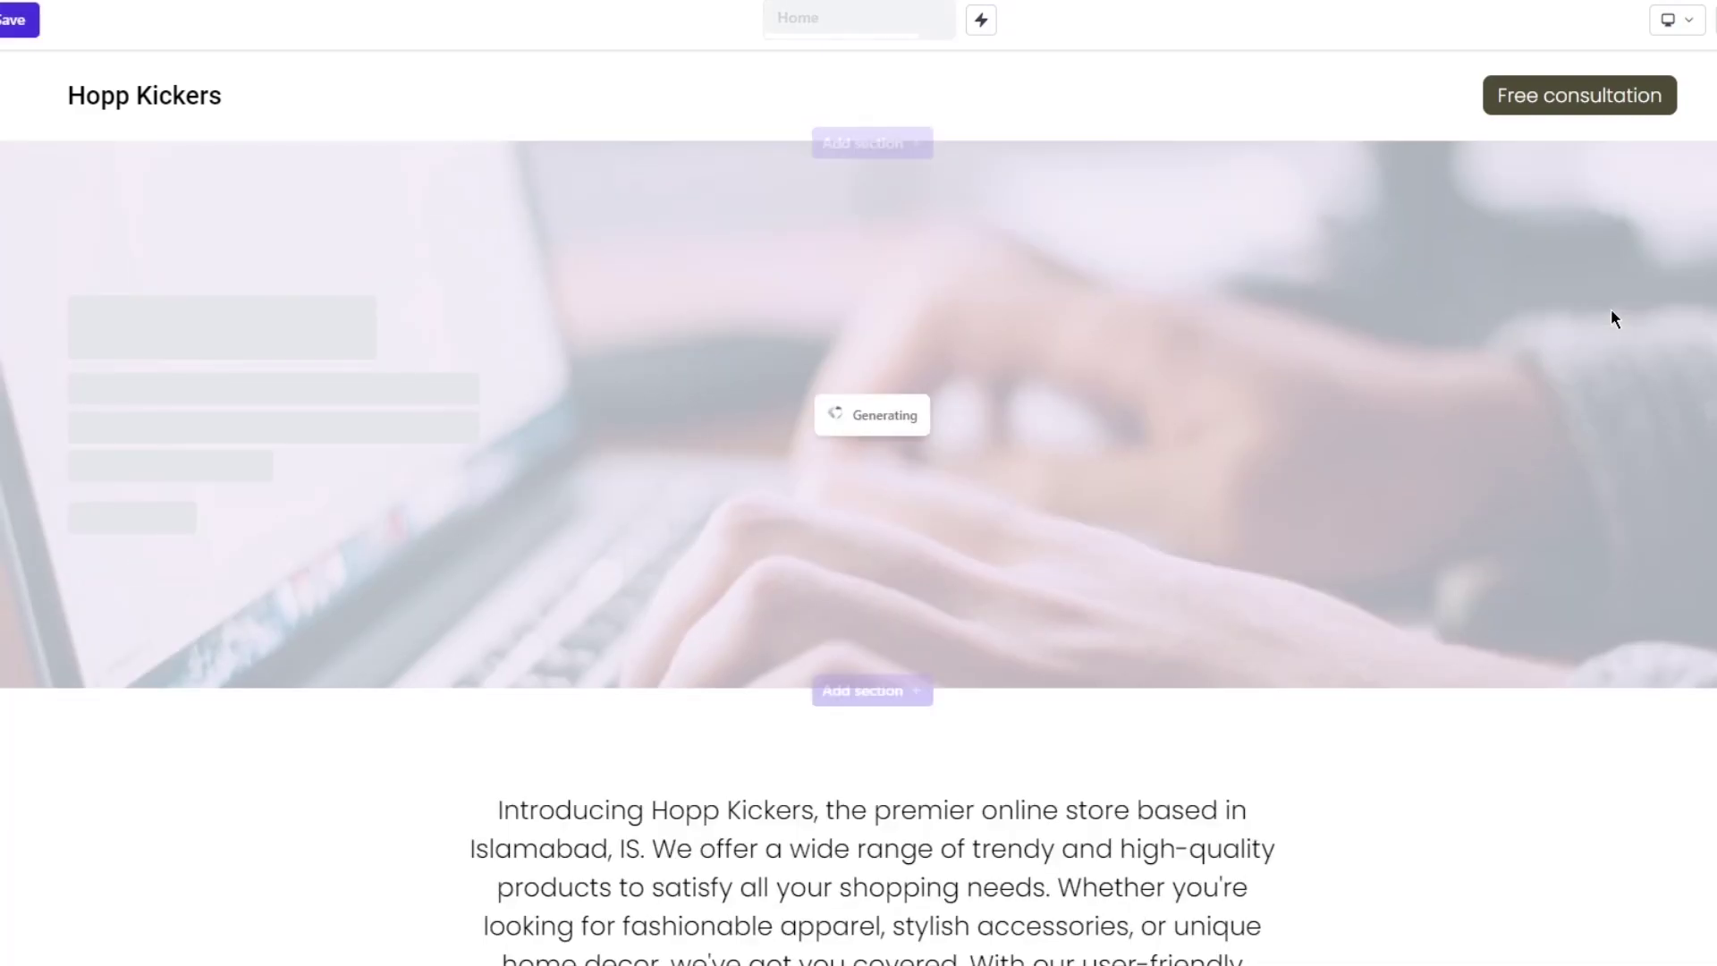
click(1614, 209)
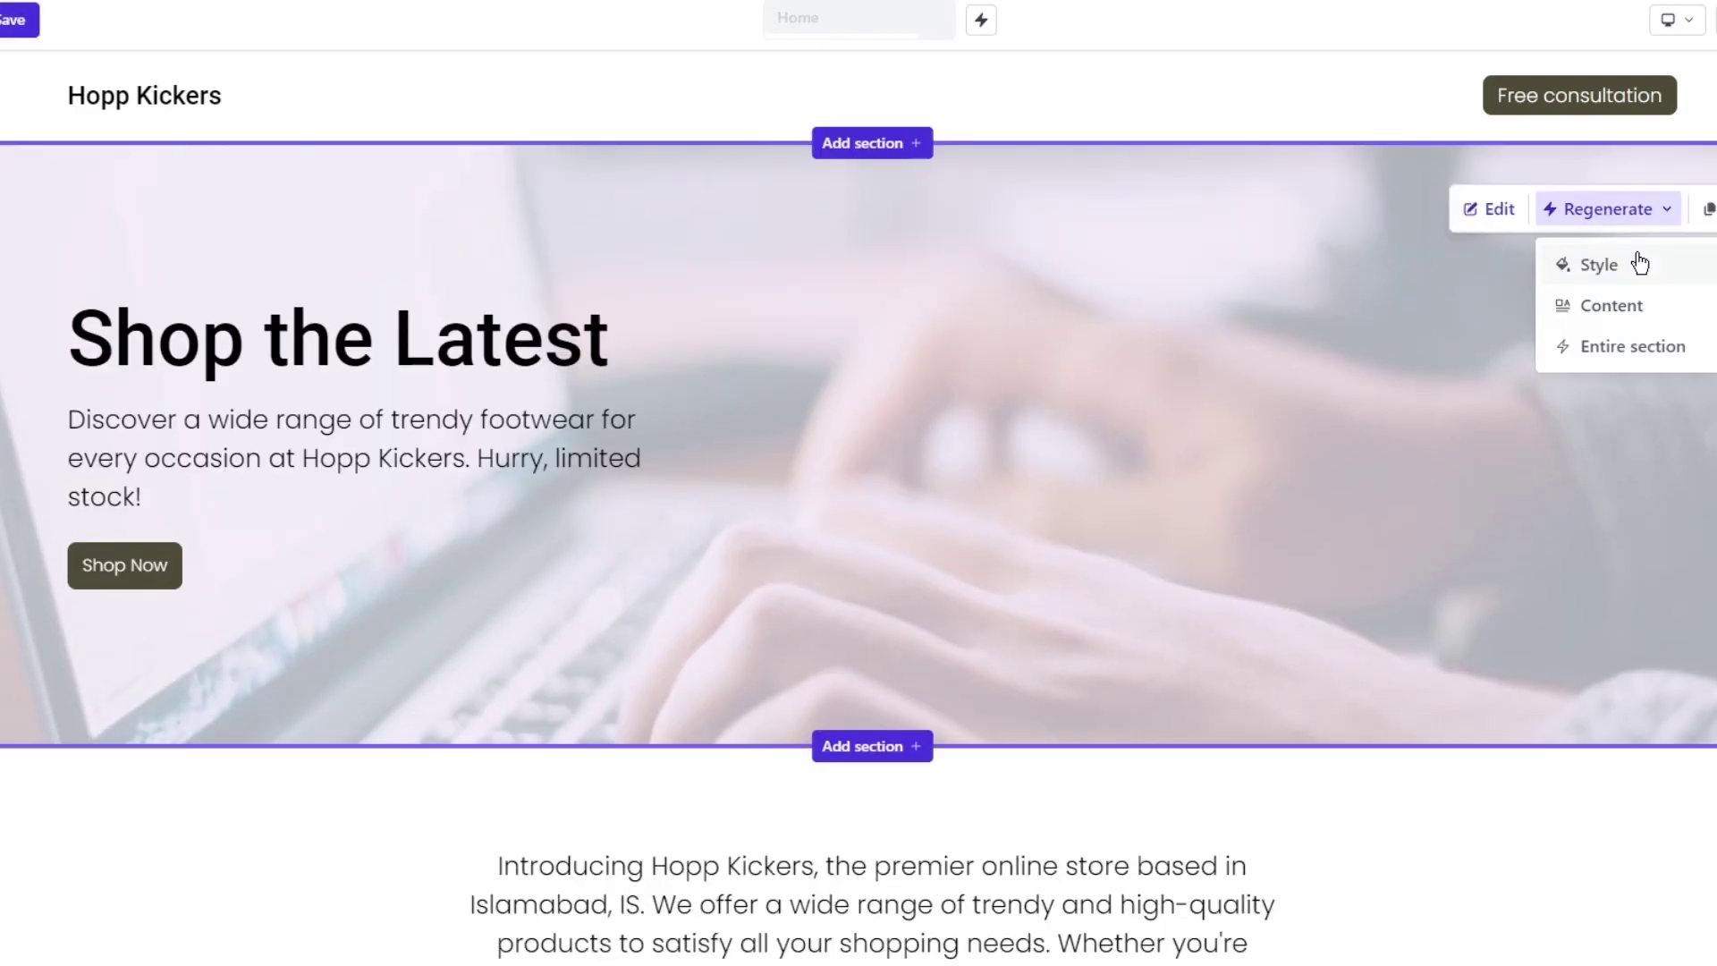
click(1601, 345)
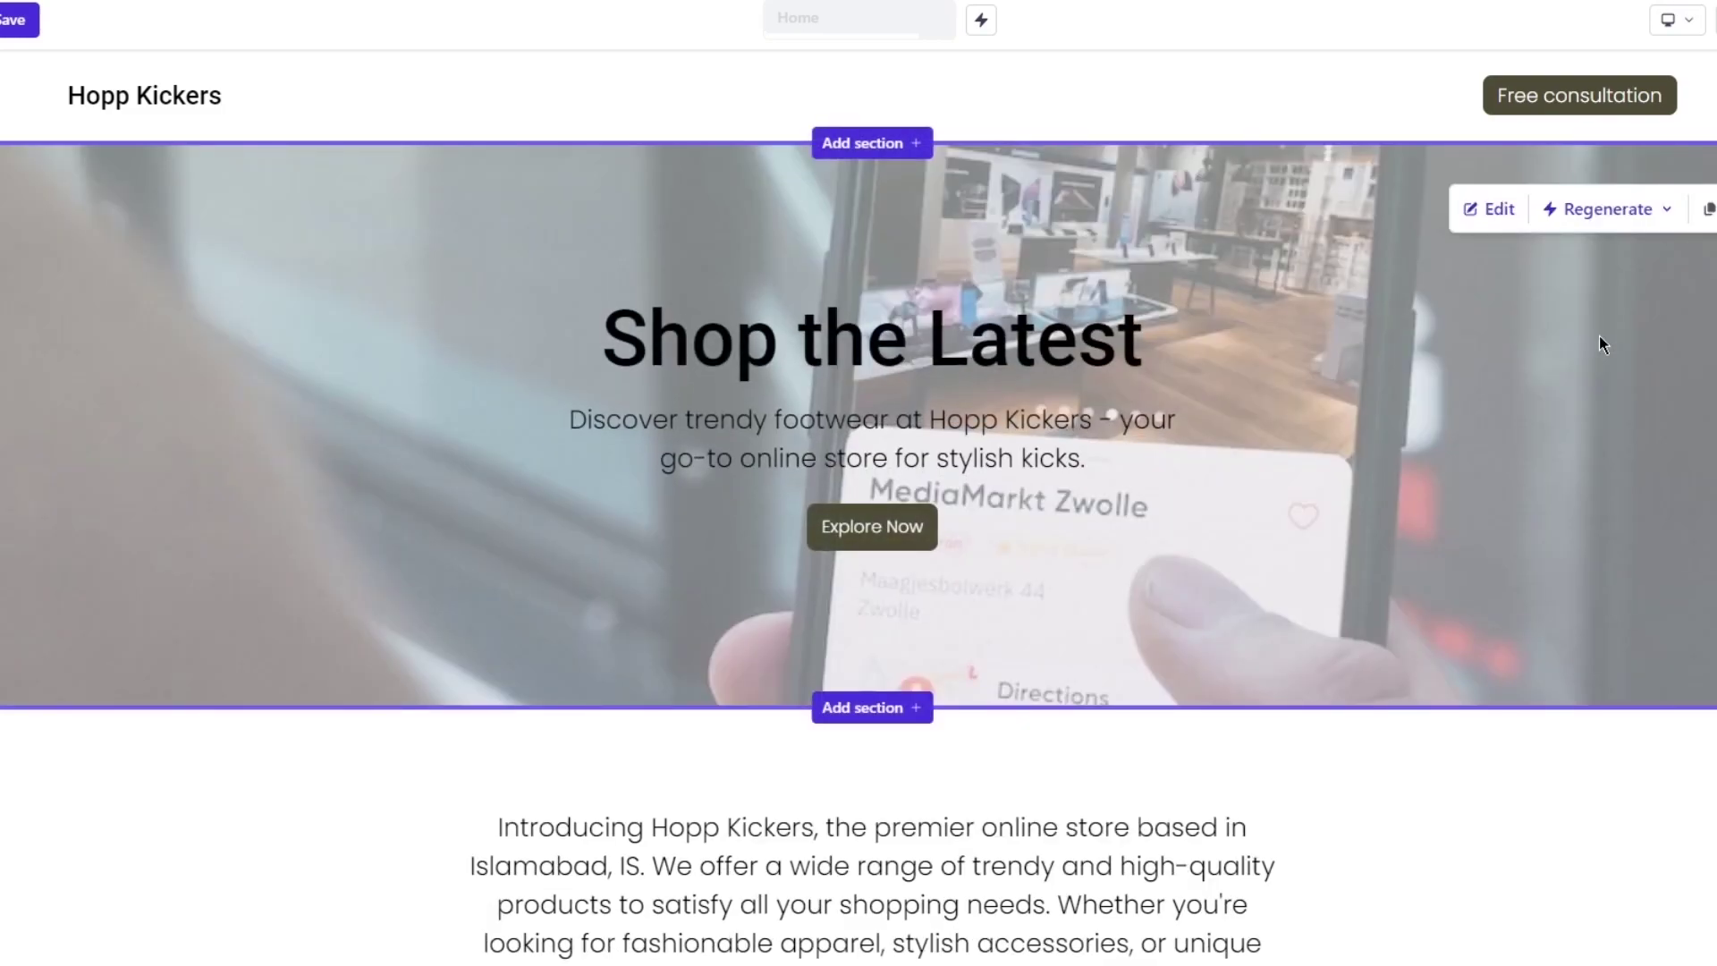
- Regenerate the intro section's content into a footwear store description
scroll(1315, 410, down, 2)
scroll(1652, 429, down, 3)
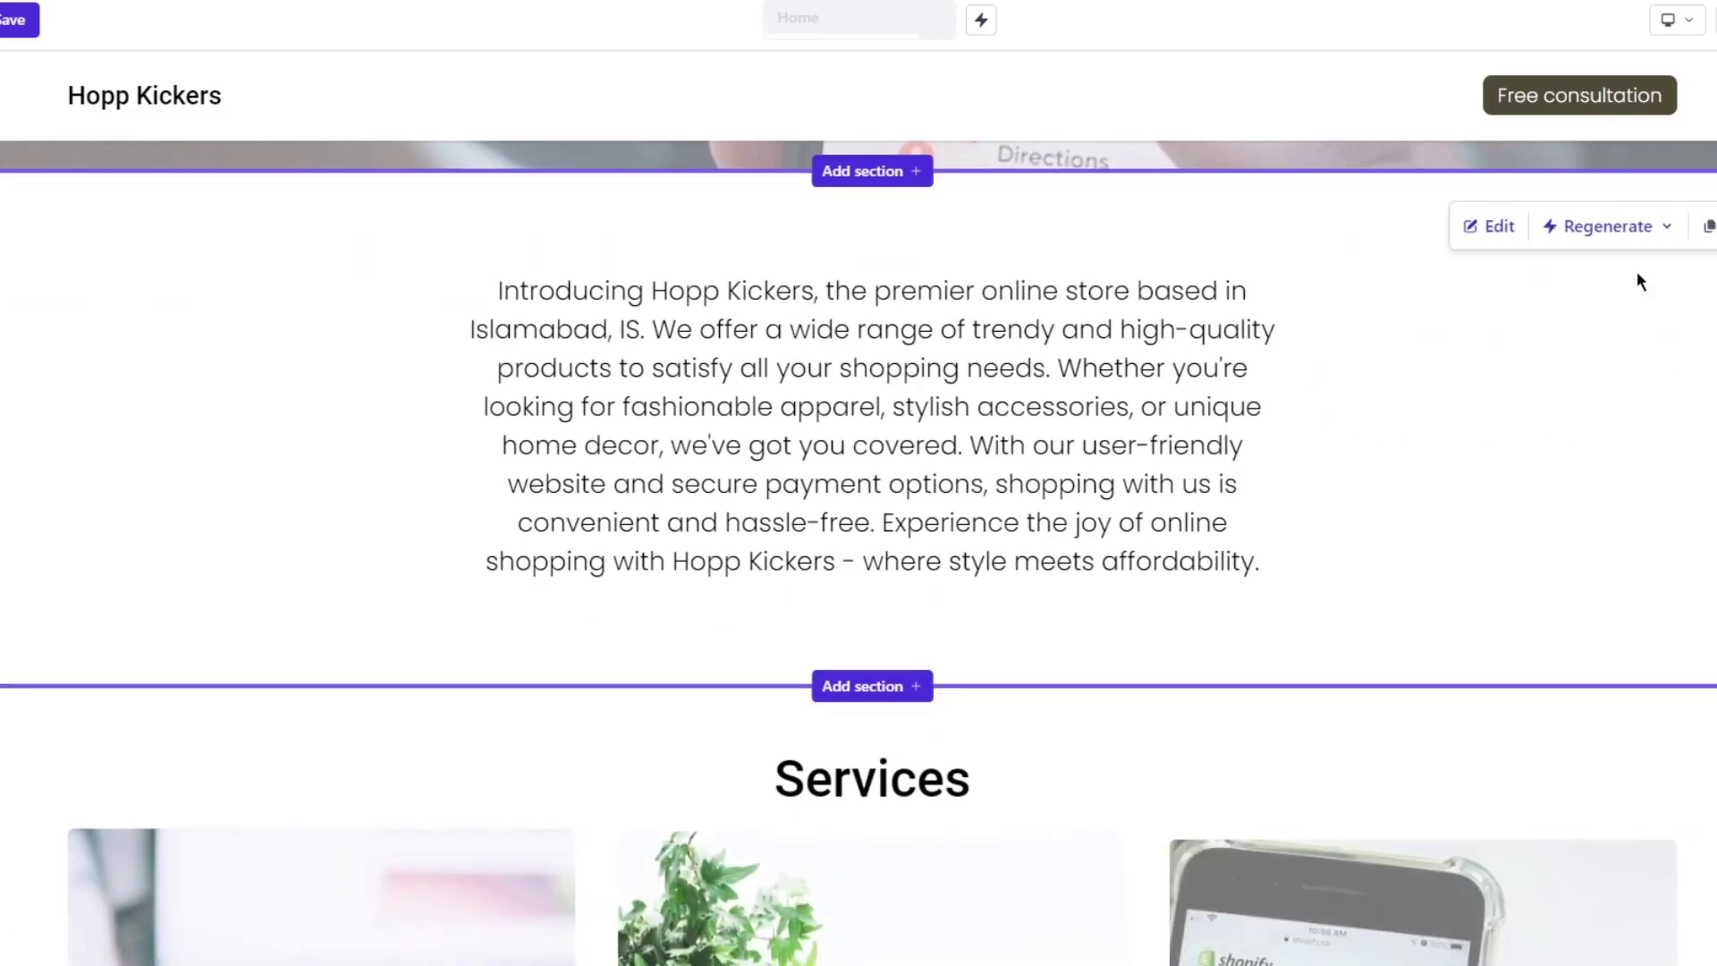
click(1637, 226)
click(1618, 367)
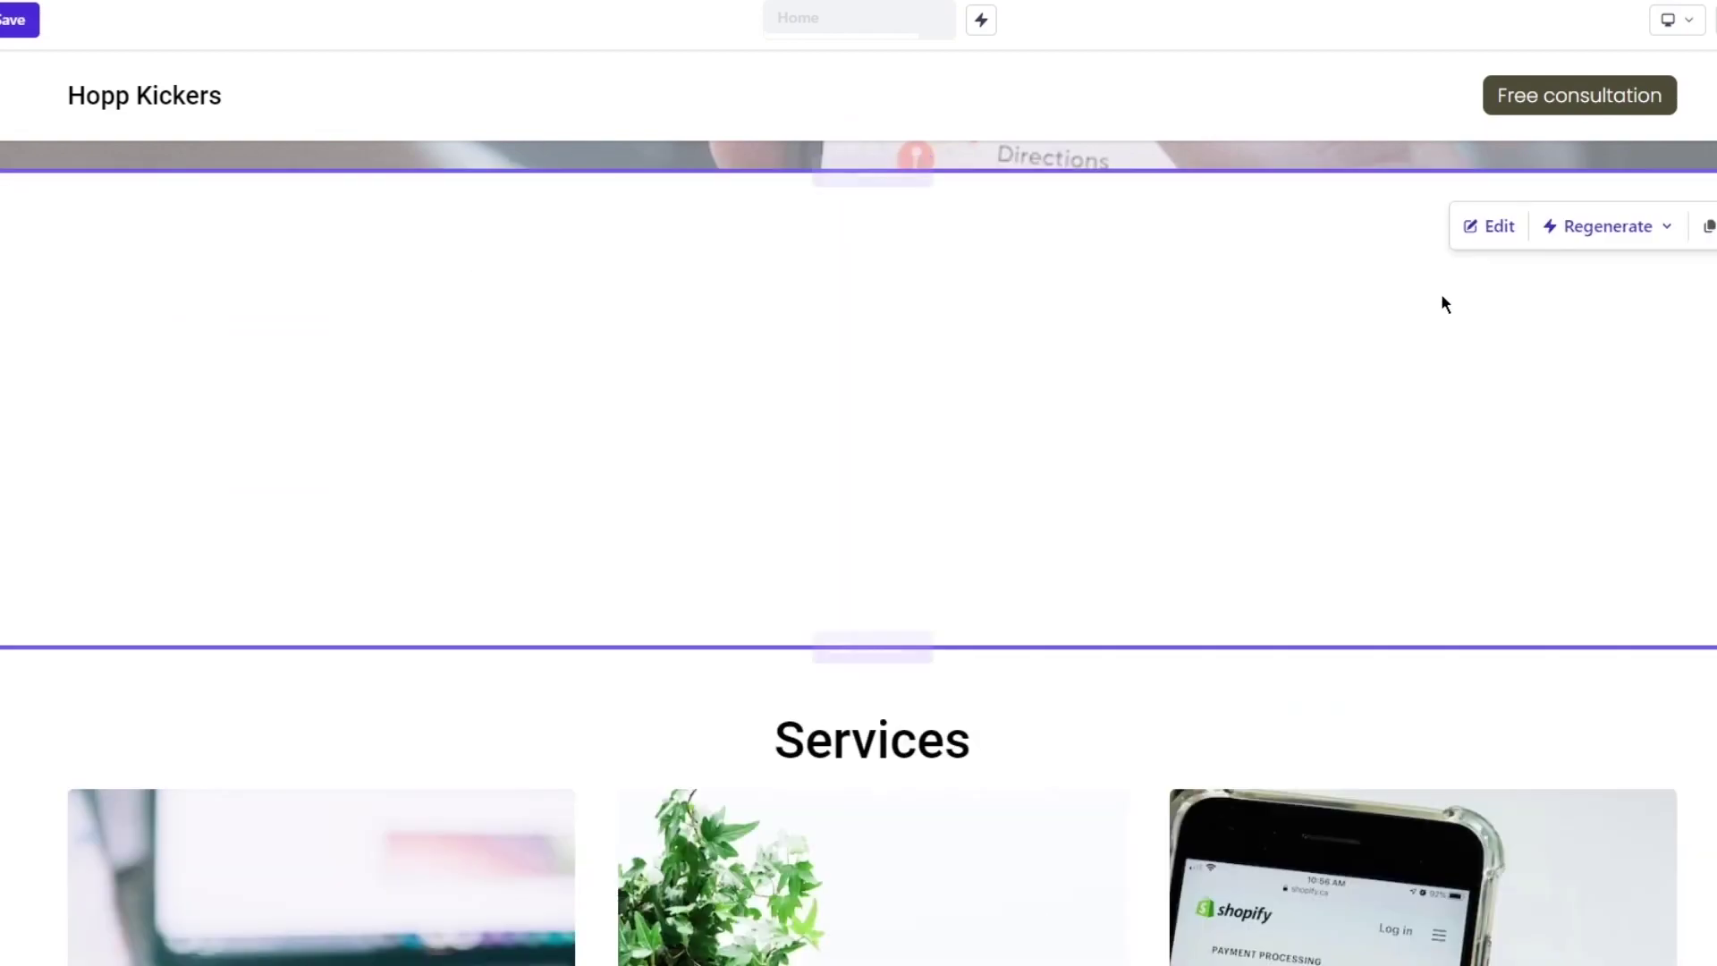
- Regenerate the testimonial section's style
scroll(873, 412, down, 1)
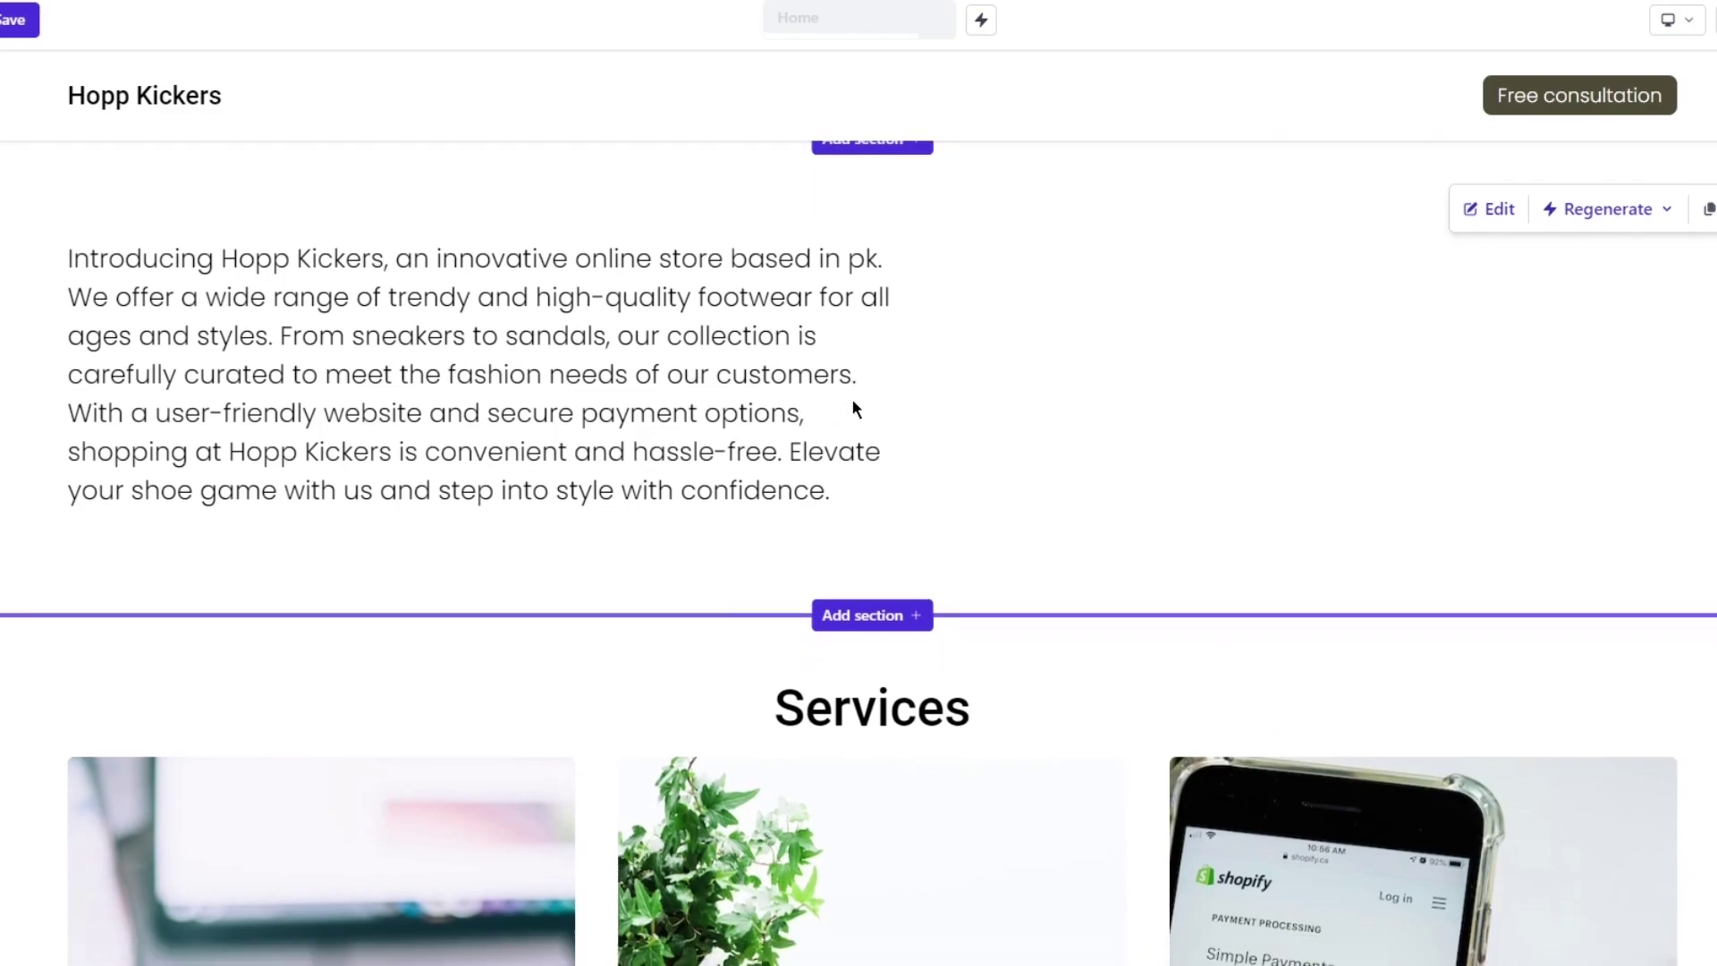
scroll(984, 429, down, 4)
scroll(1163, 501, down, 2)
scroll(1271, 537, down, 3)
scroll(1163, 510, down, 2)
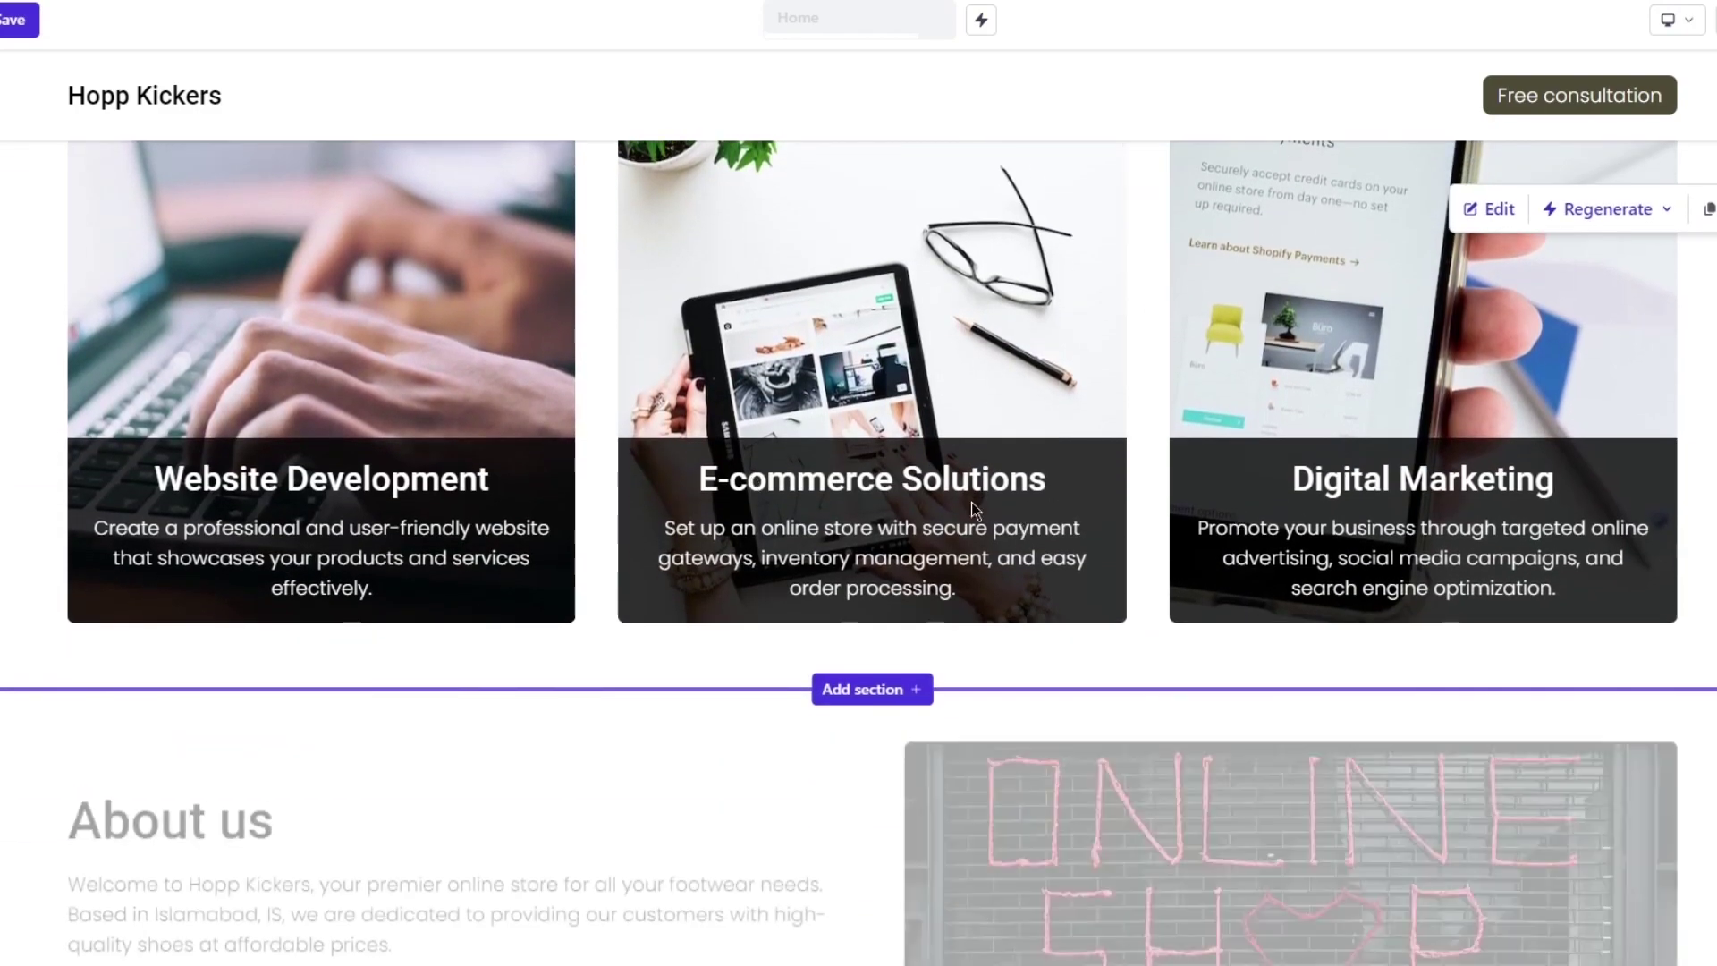
scroll(975, 483, down, 7)
scroll(868, 424, up, 1)
scroll(1152, 531, down, 2)
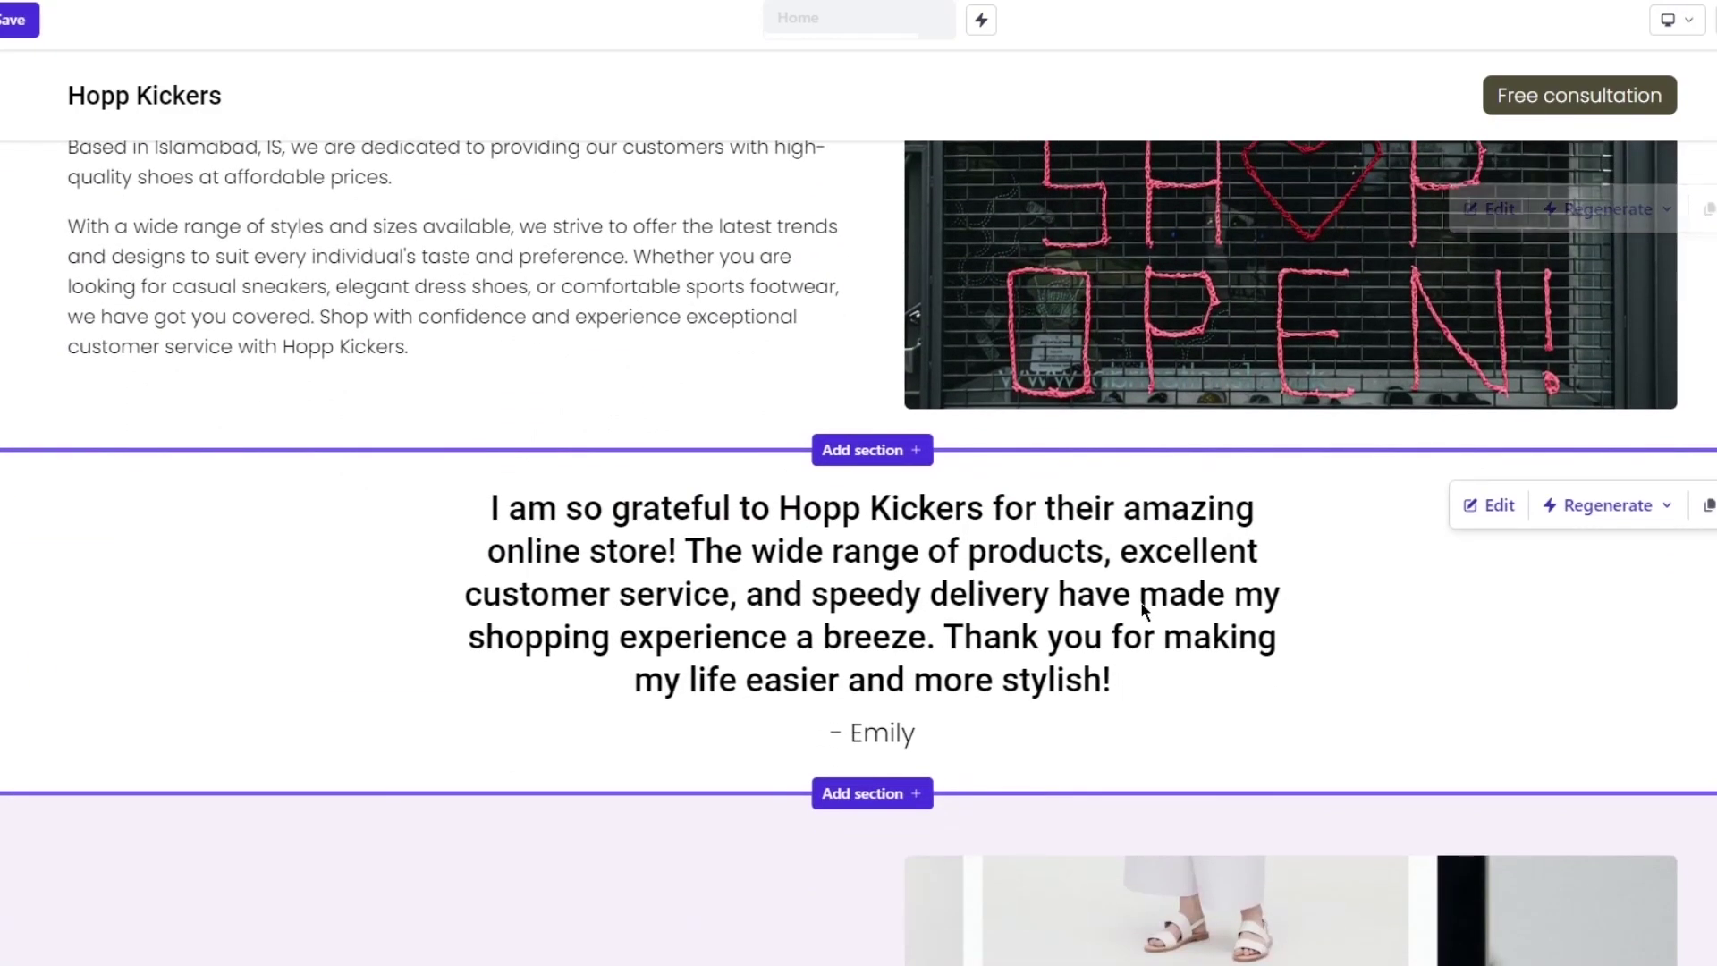
click(1609, 505)
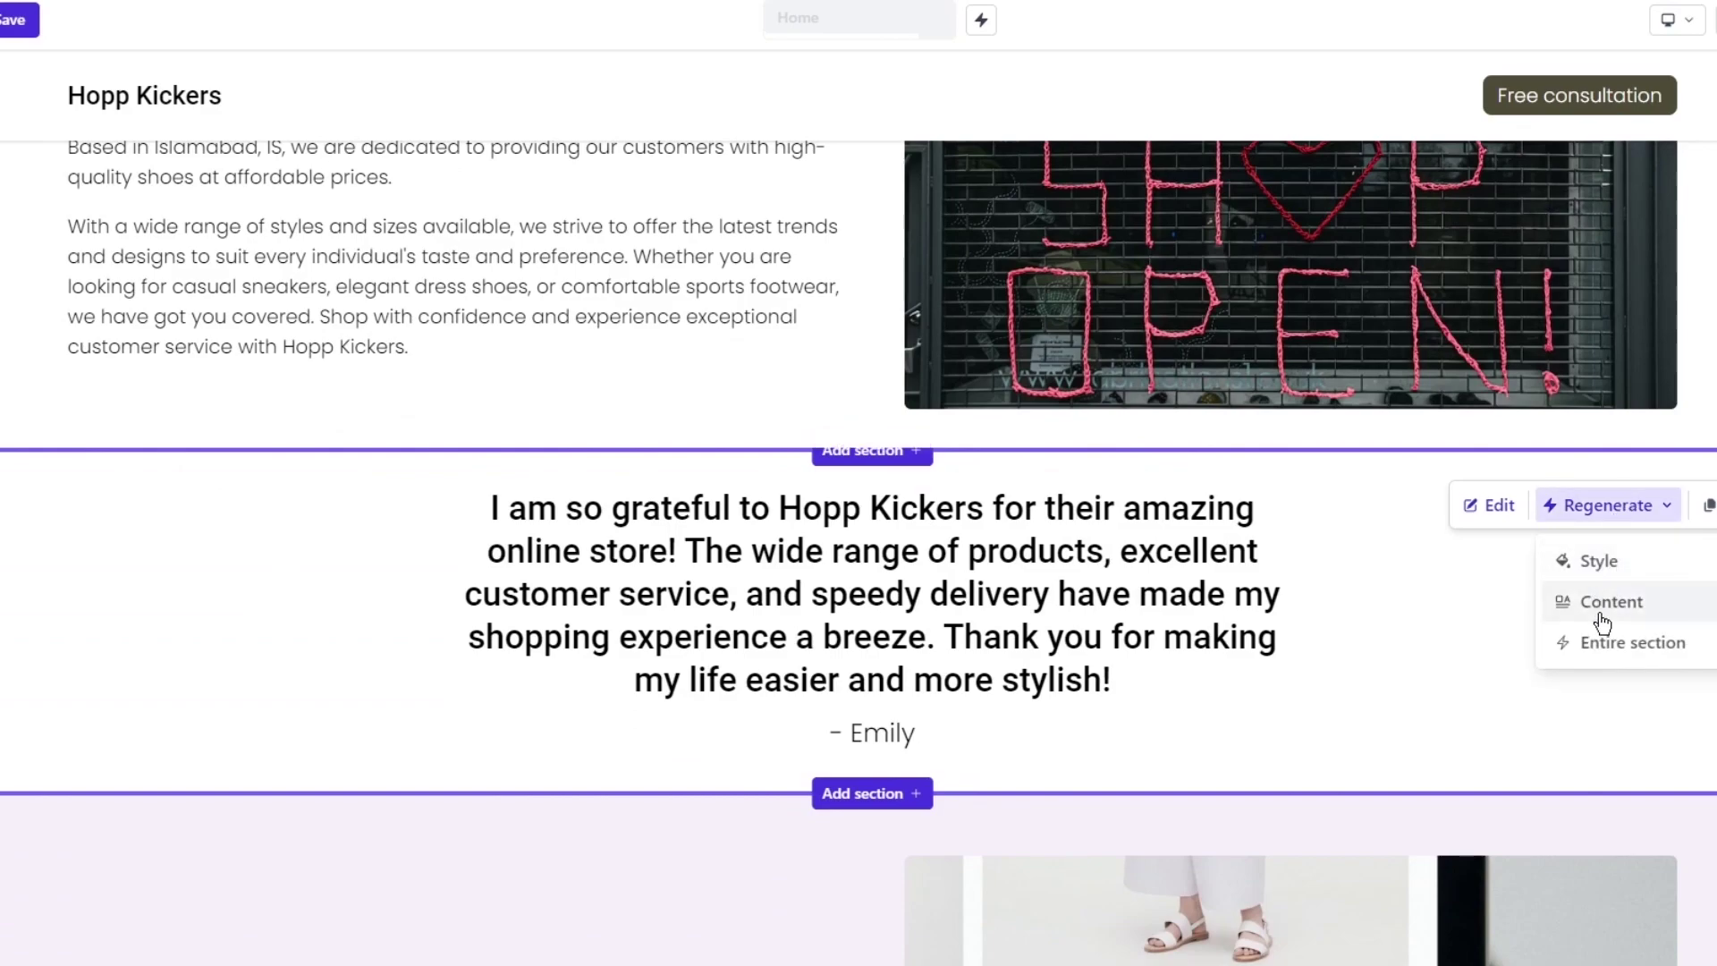
click(1603, 561)
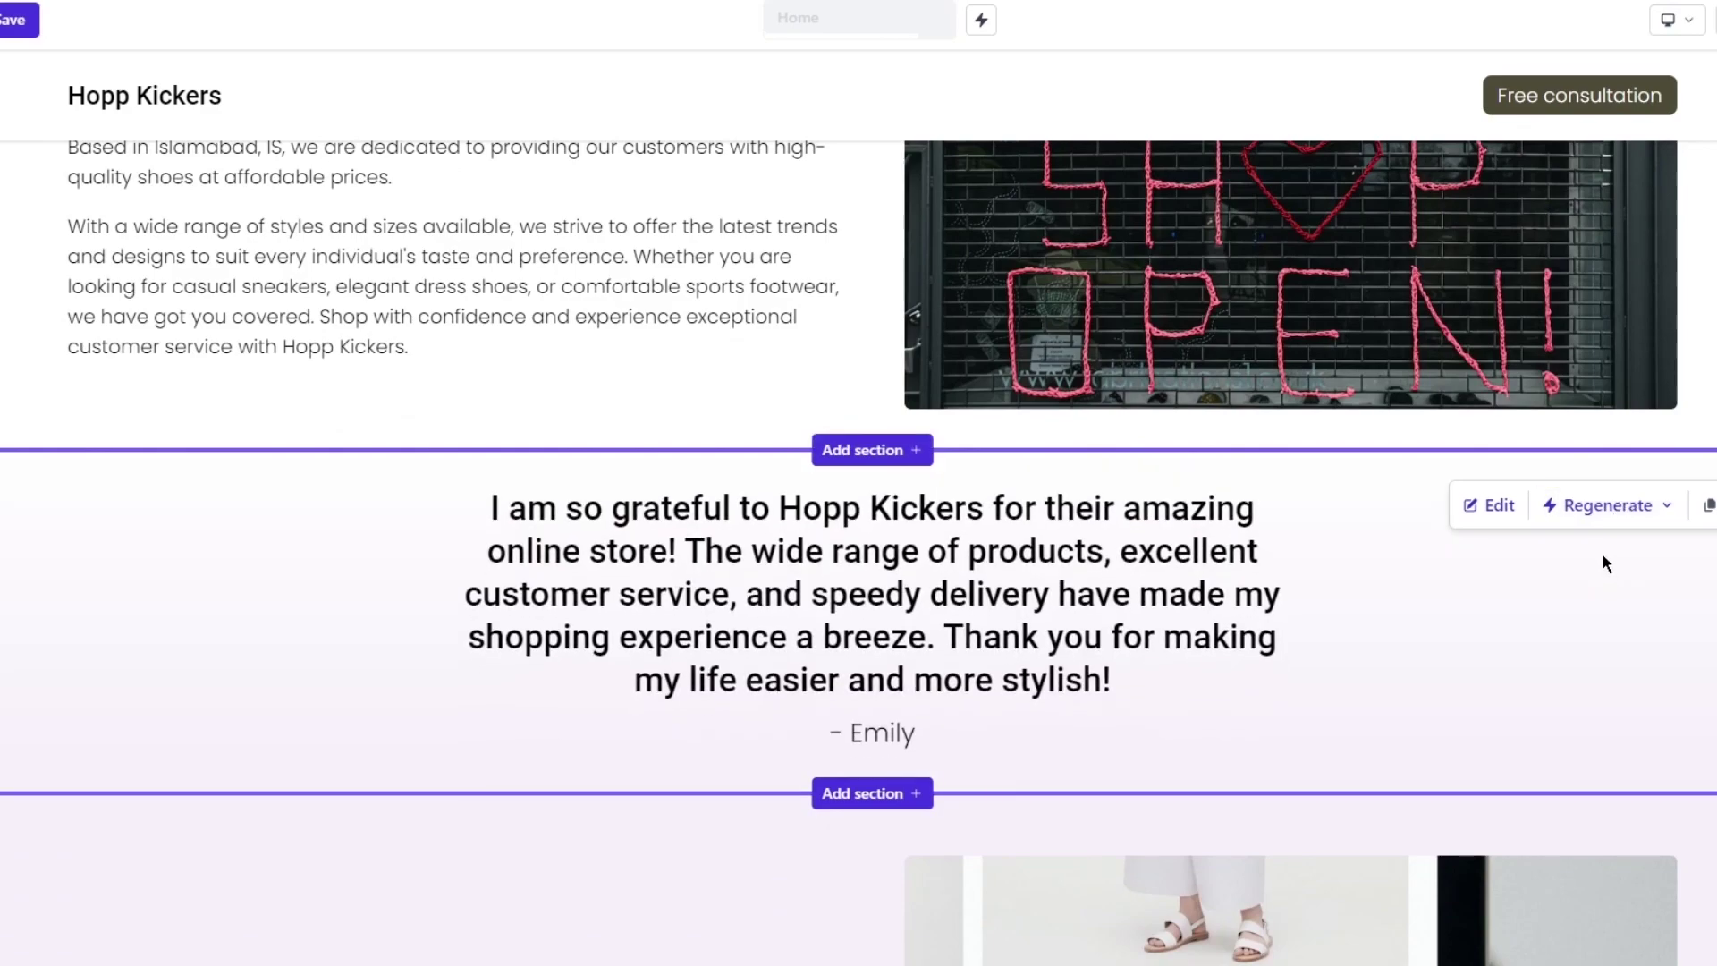
- Regenerate the testimonial style again and give it a custom red F00000 background
click(1606, 507)
click(1625, 560)
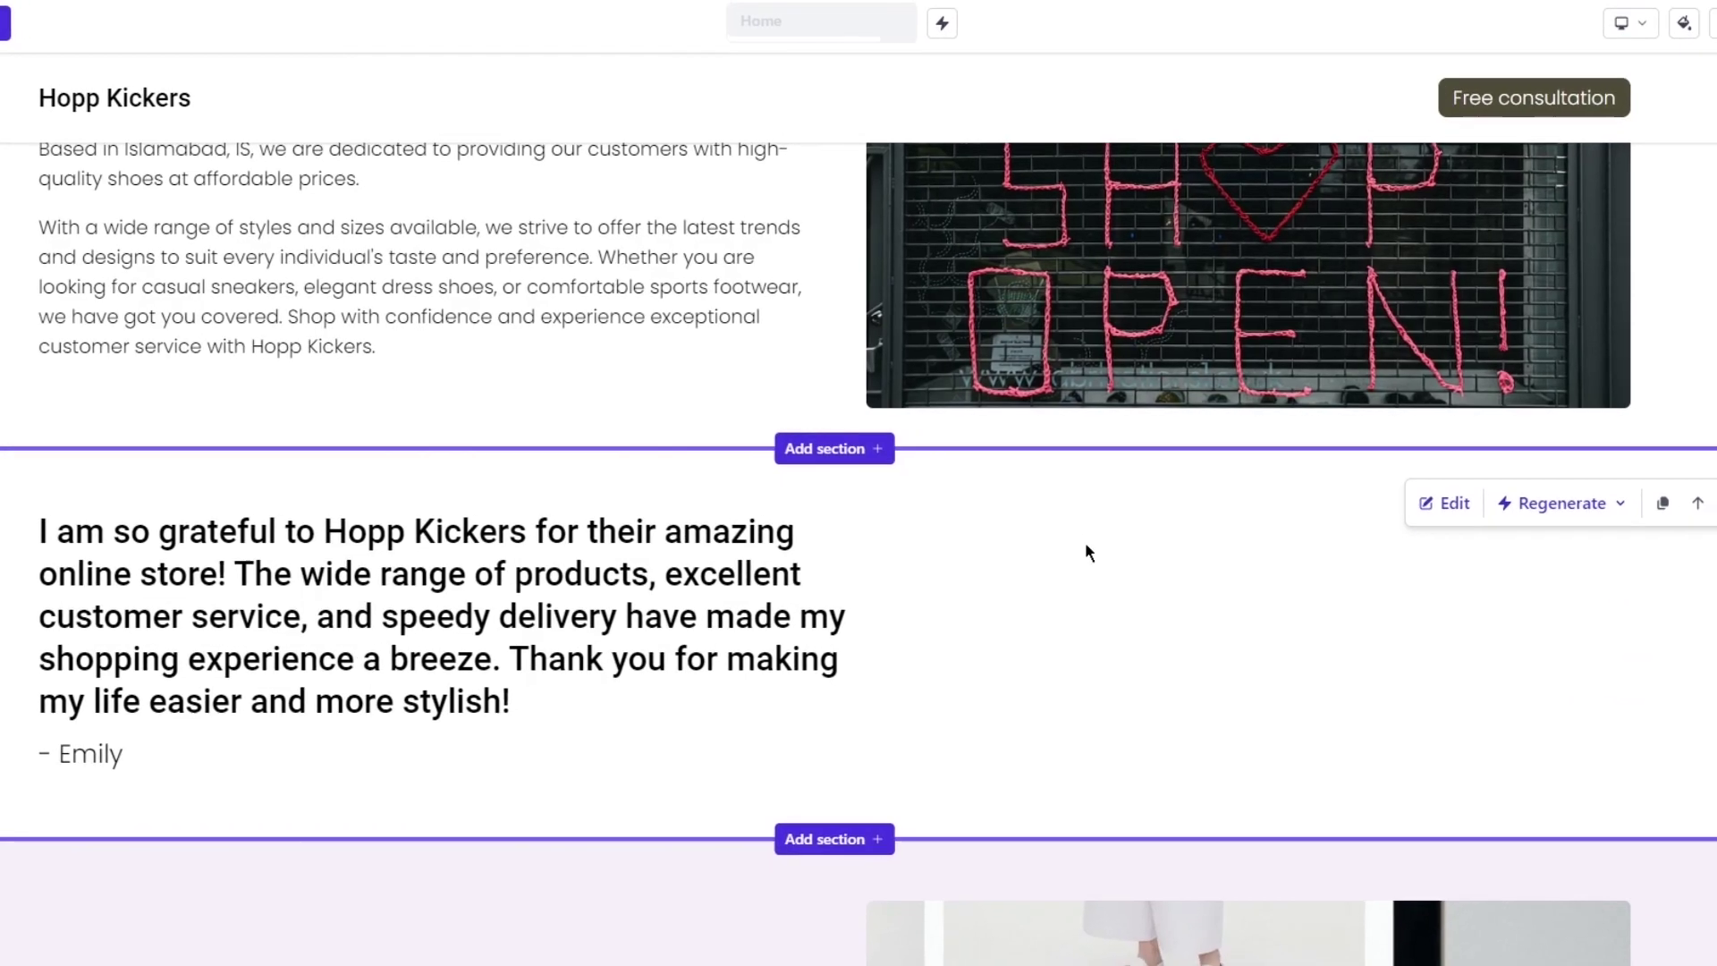
click(1379, 507)
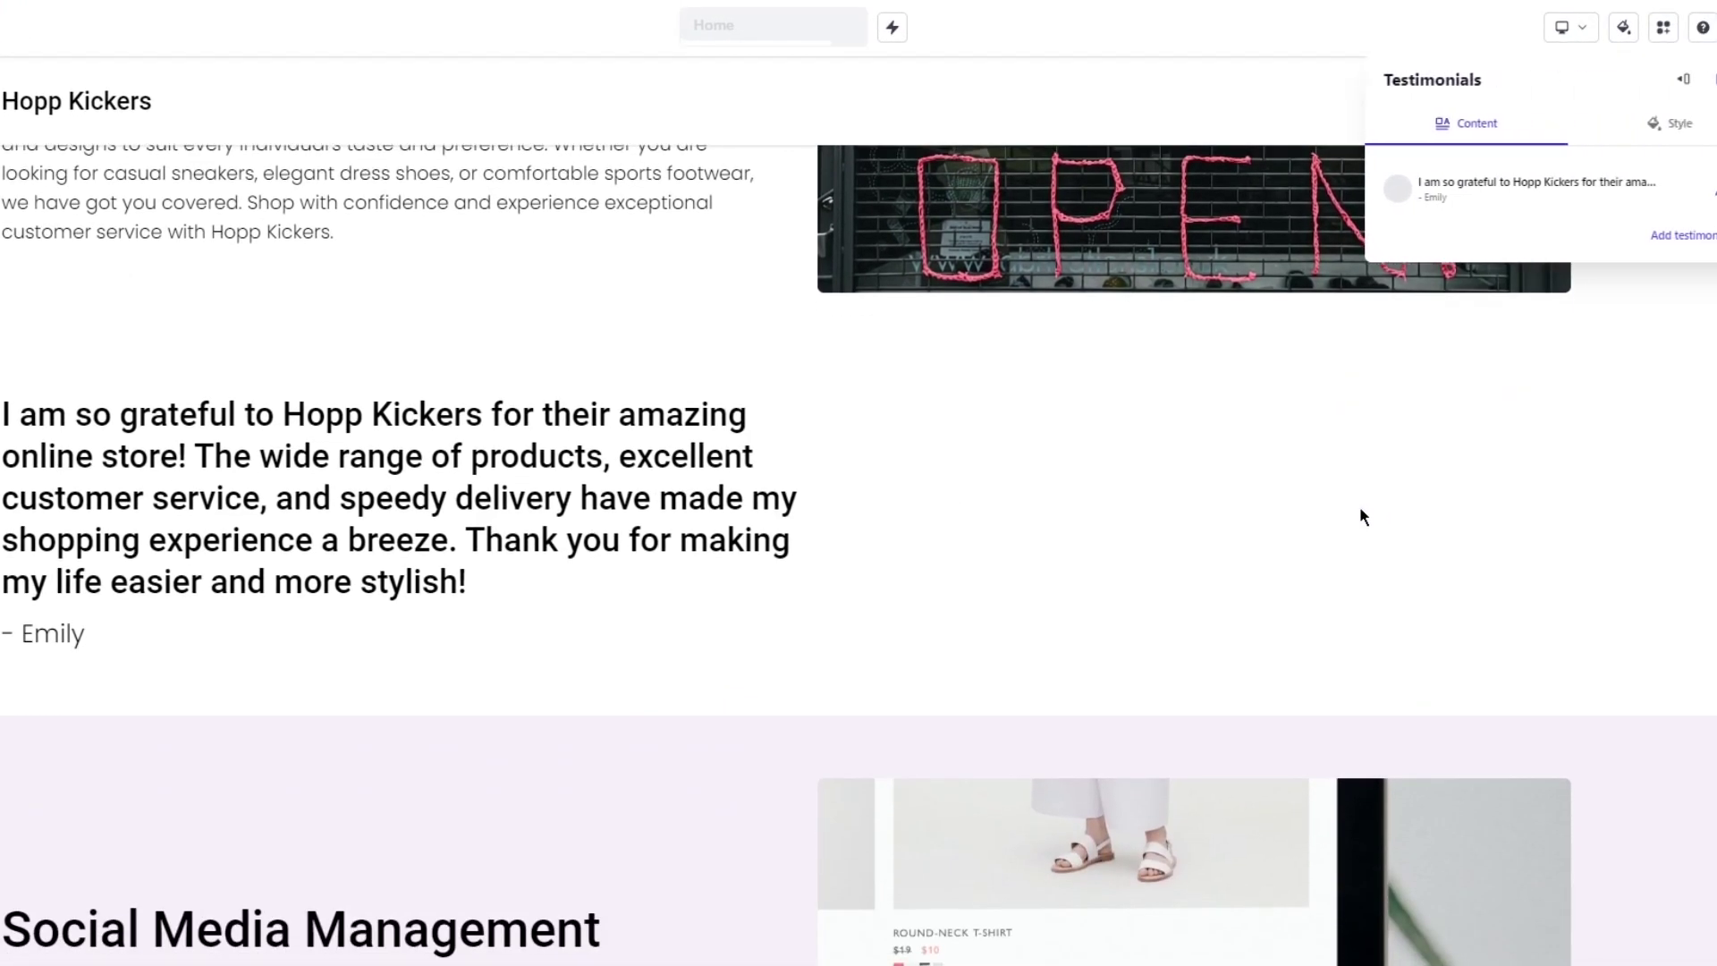
click(1641, 127)
click(1469, 261)
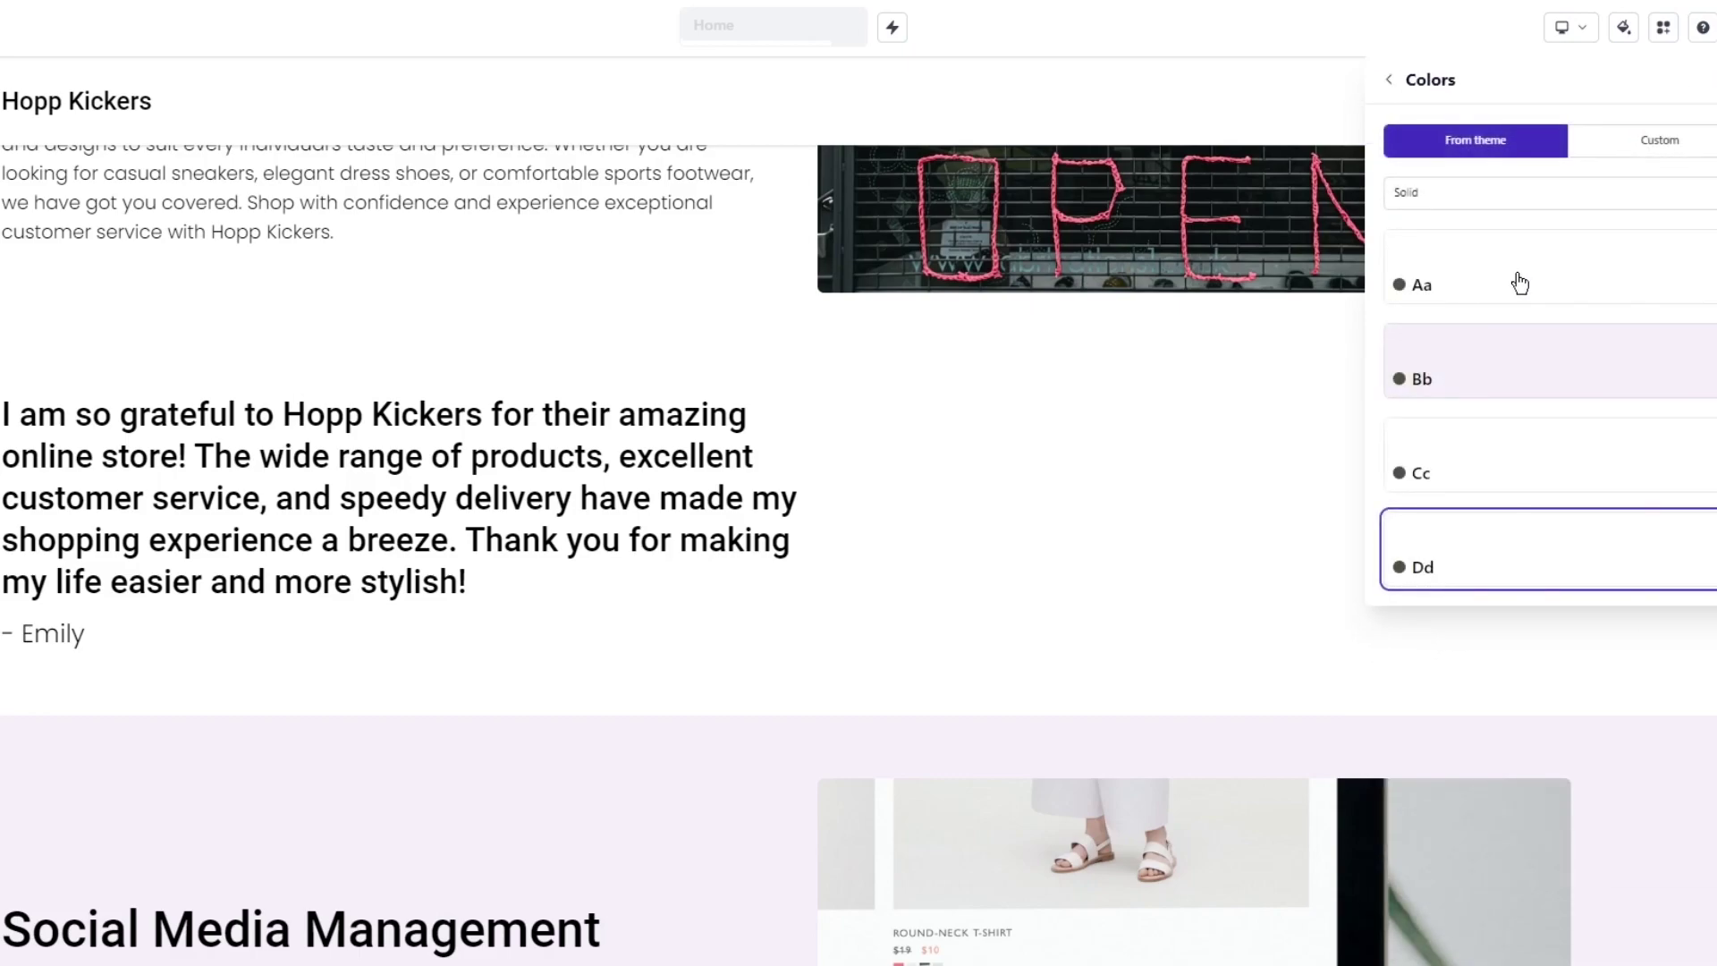
click(1503, 436)
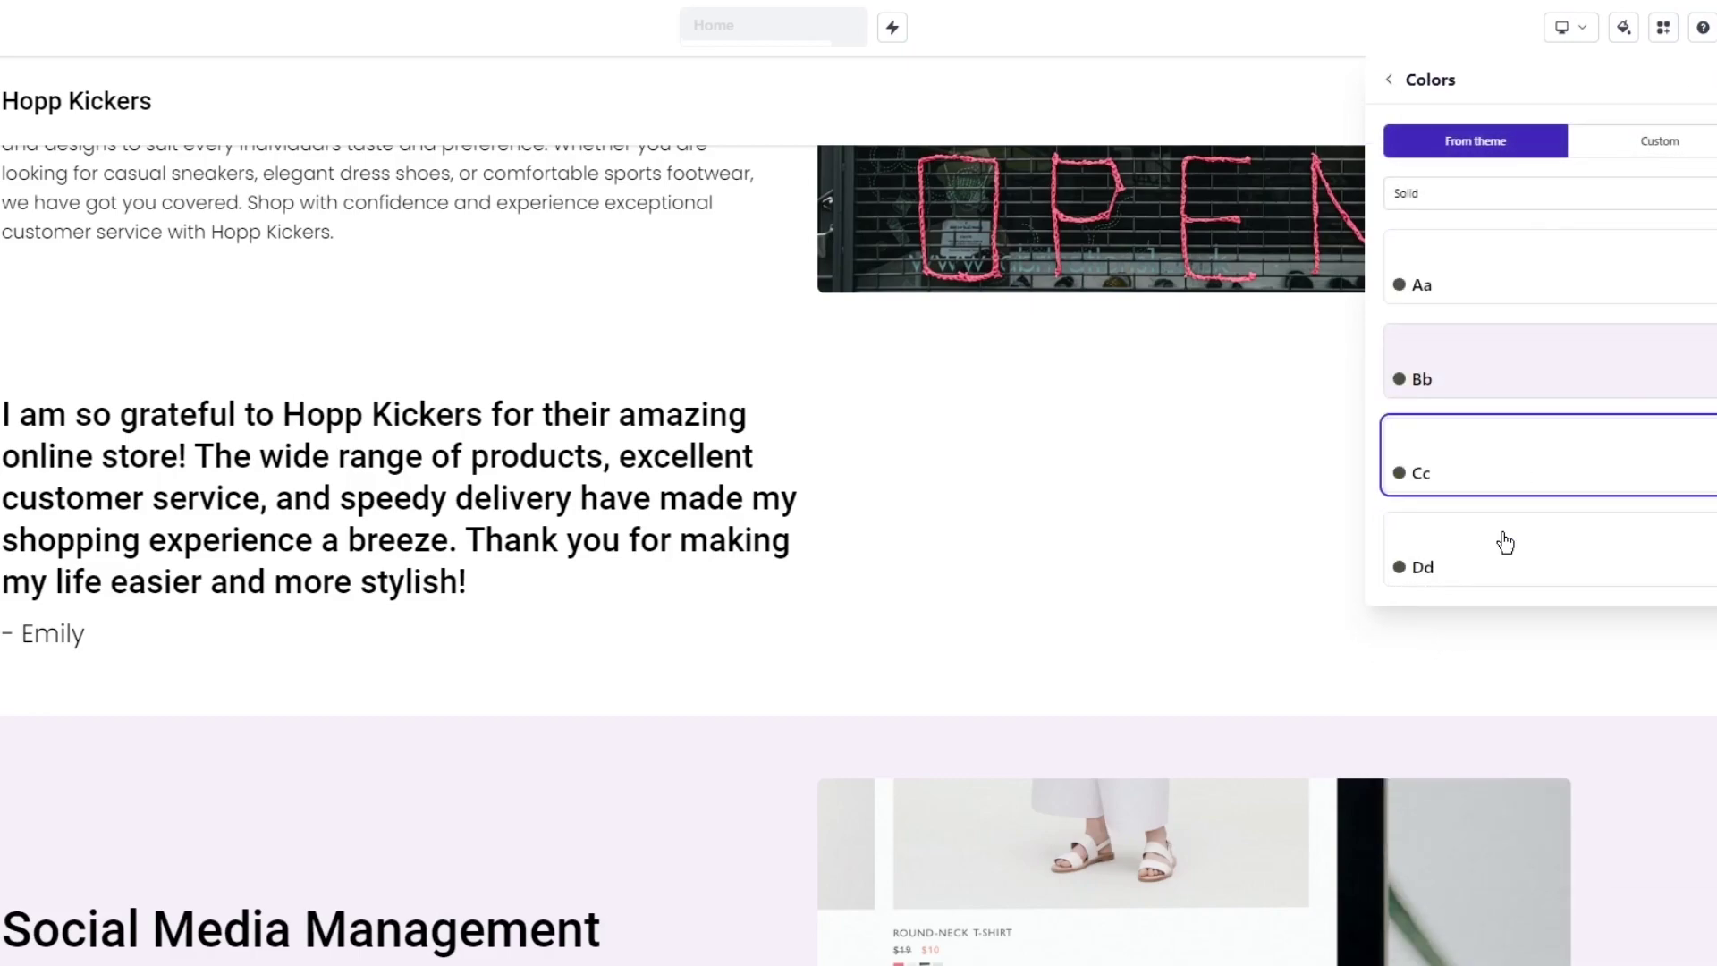
click(1691, 141)
click(1448, 277)
text(F00000)
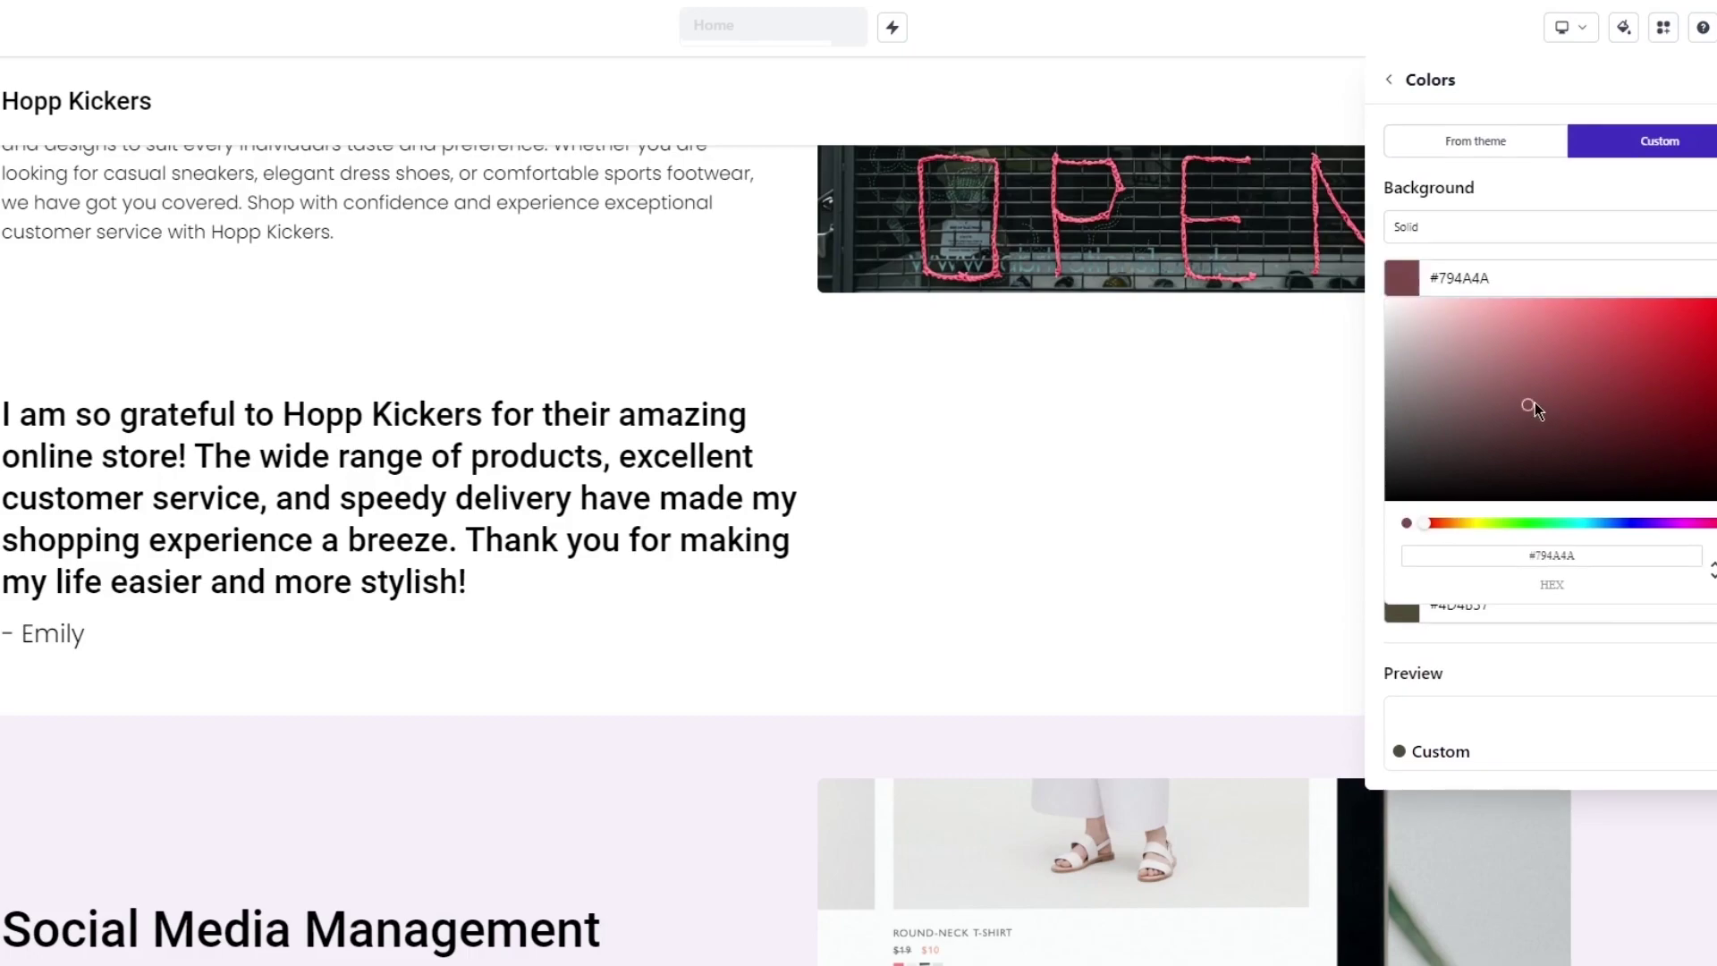
key(Return)
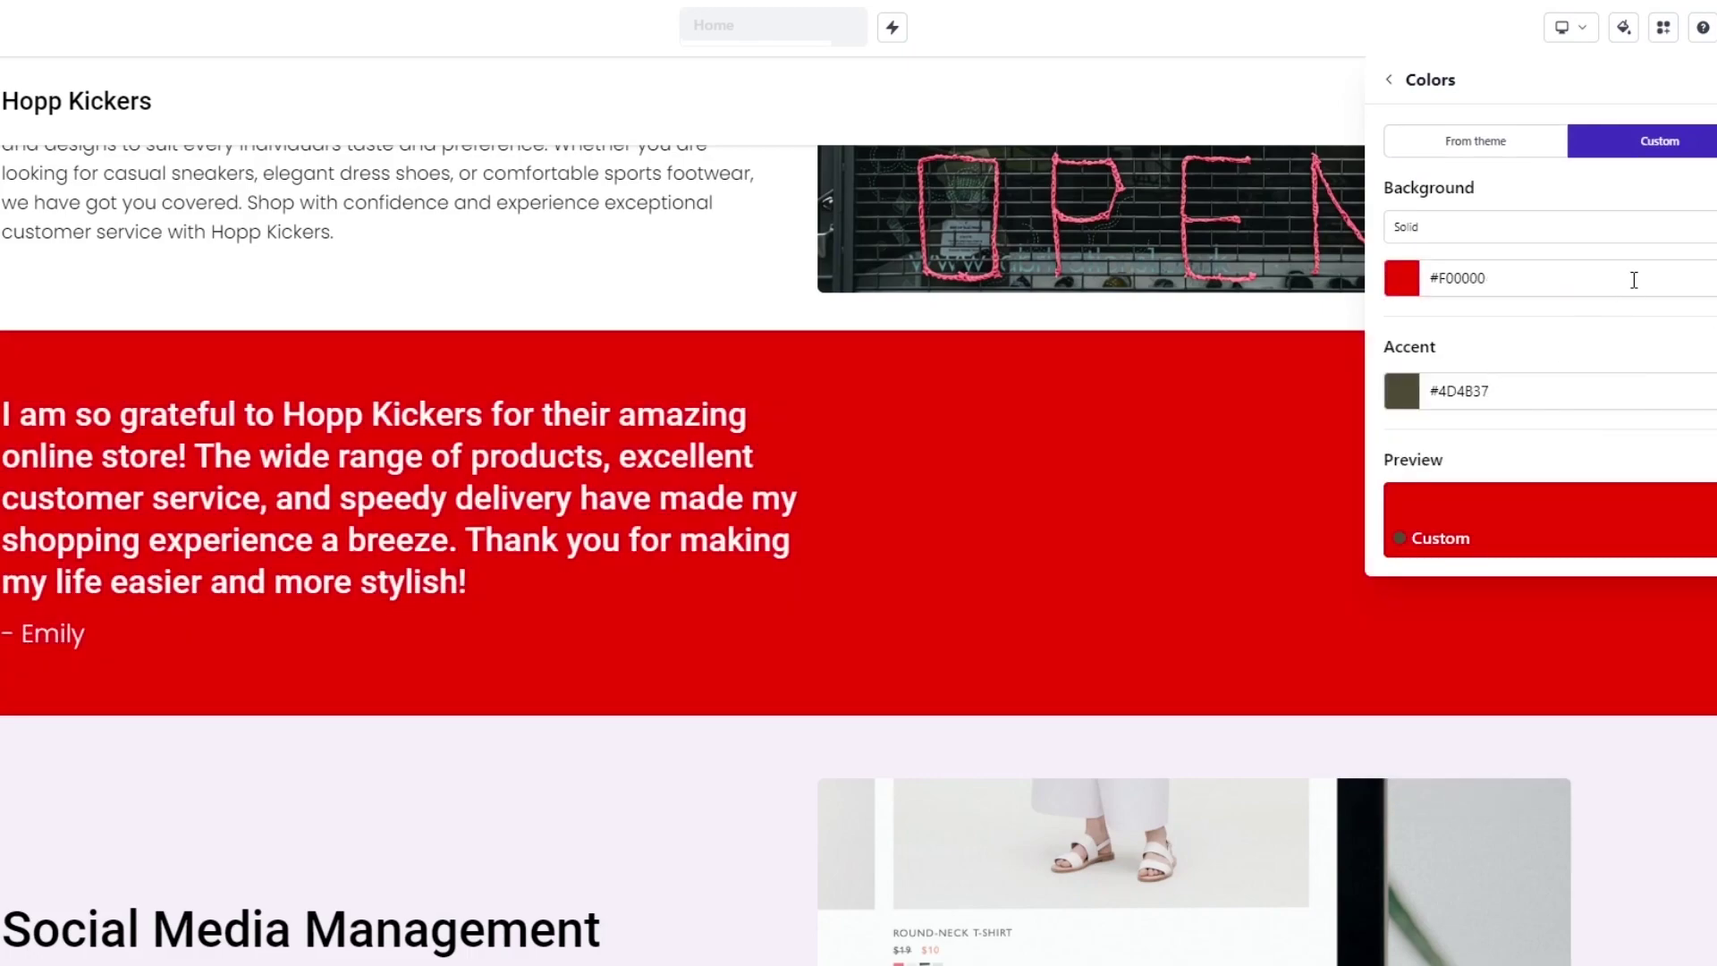
click(1581, 288)
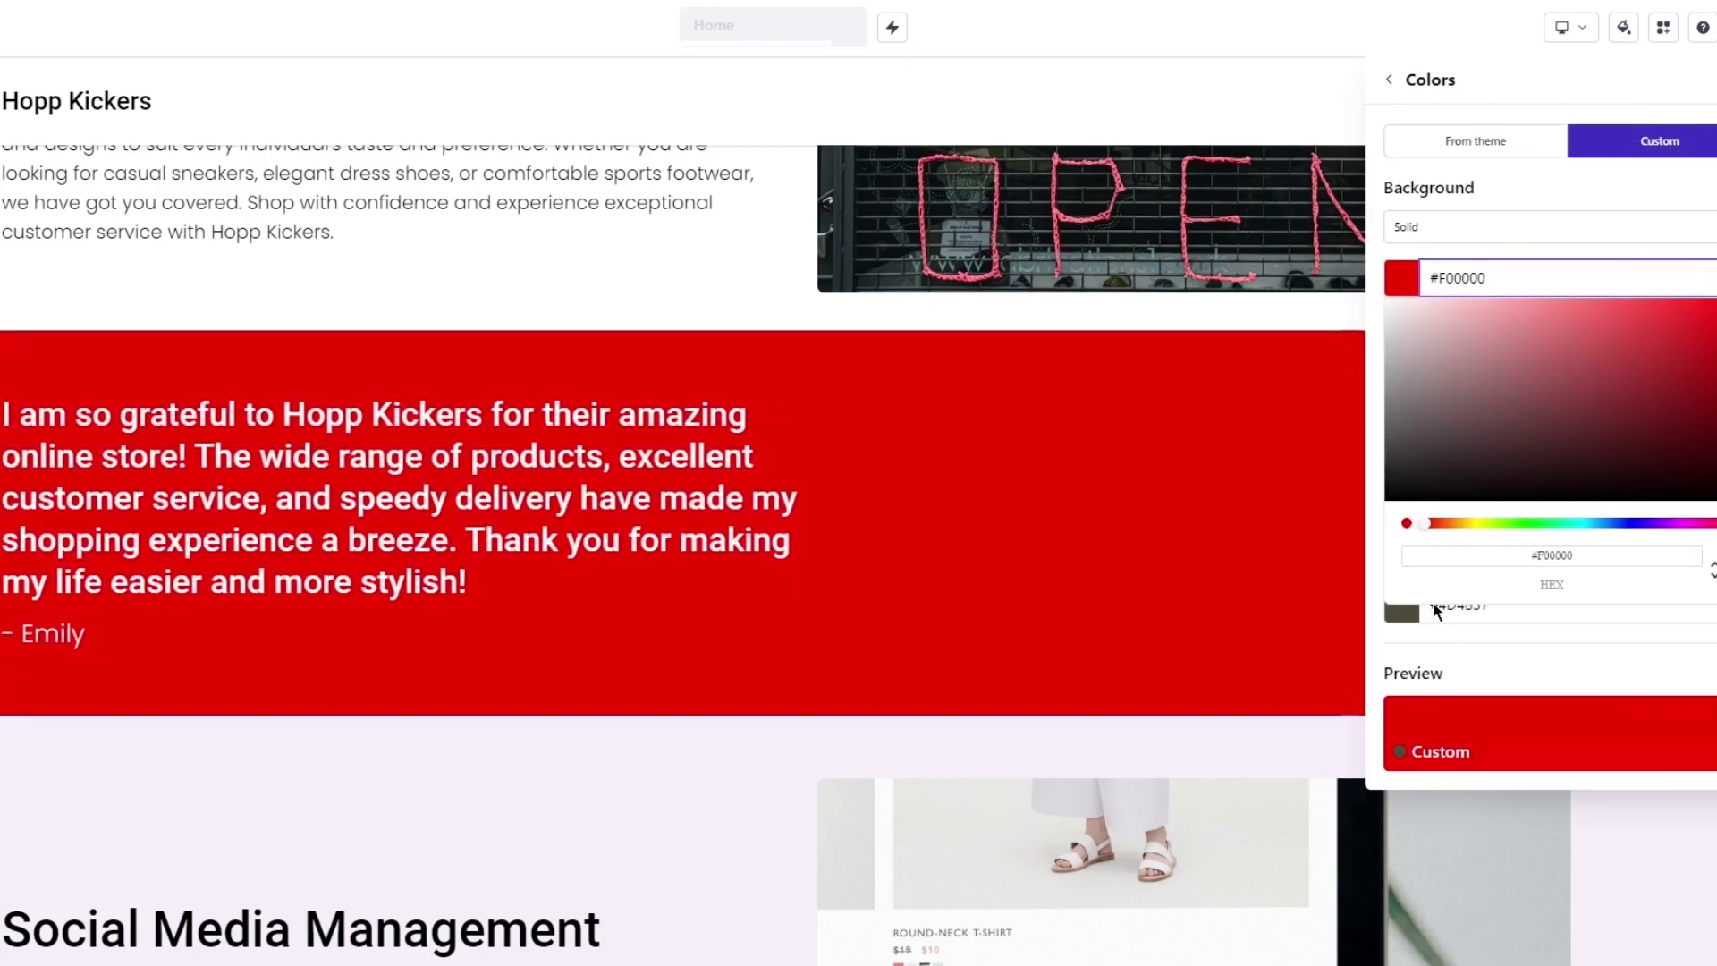
click(1465, 626)
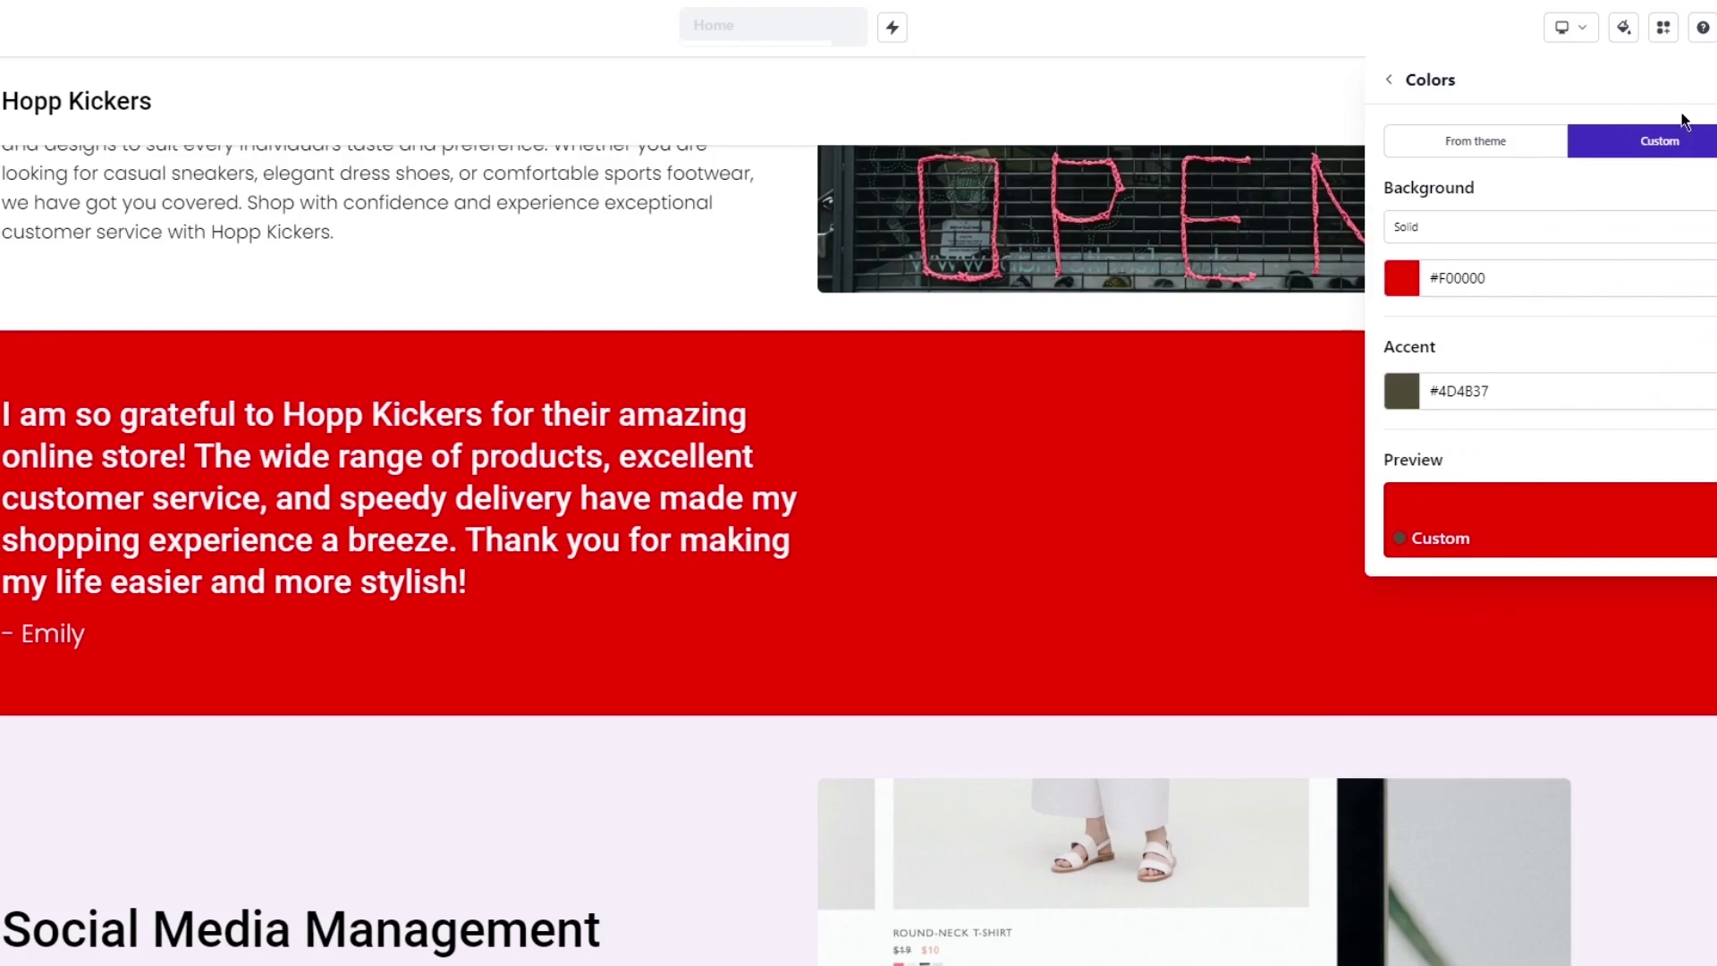
- Centre the testimonial text alignment
click(1384, 82)
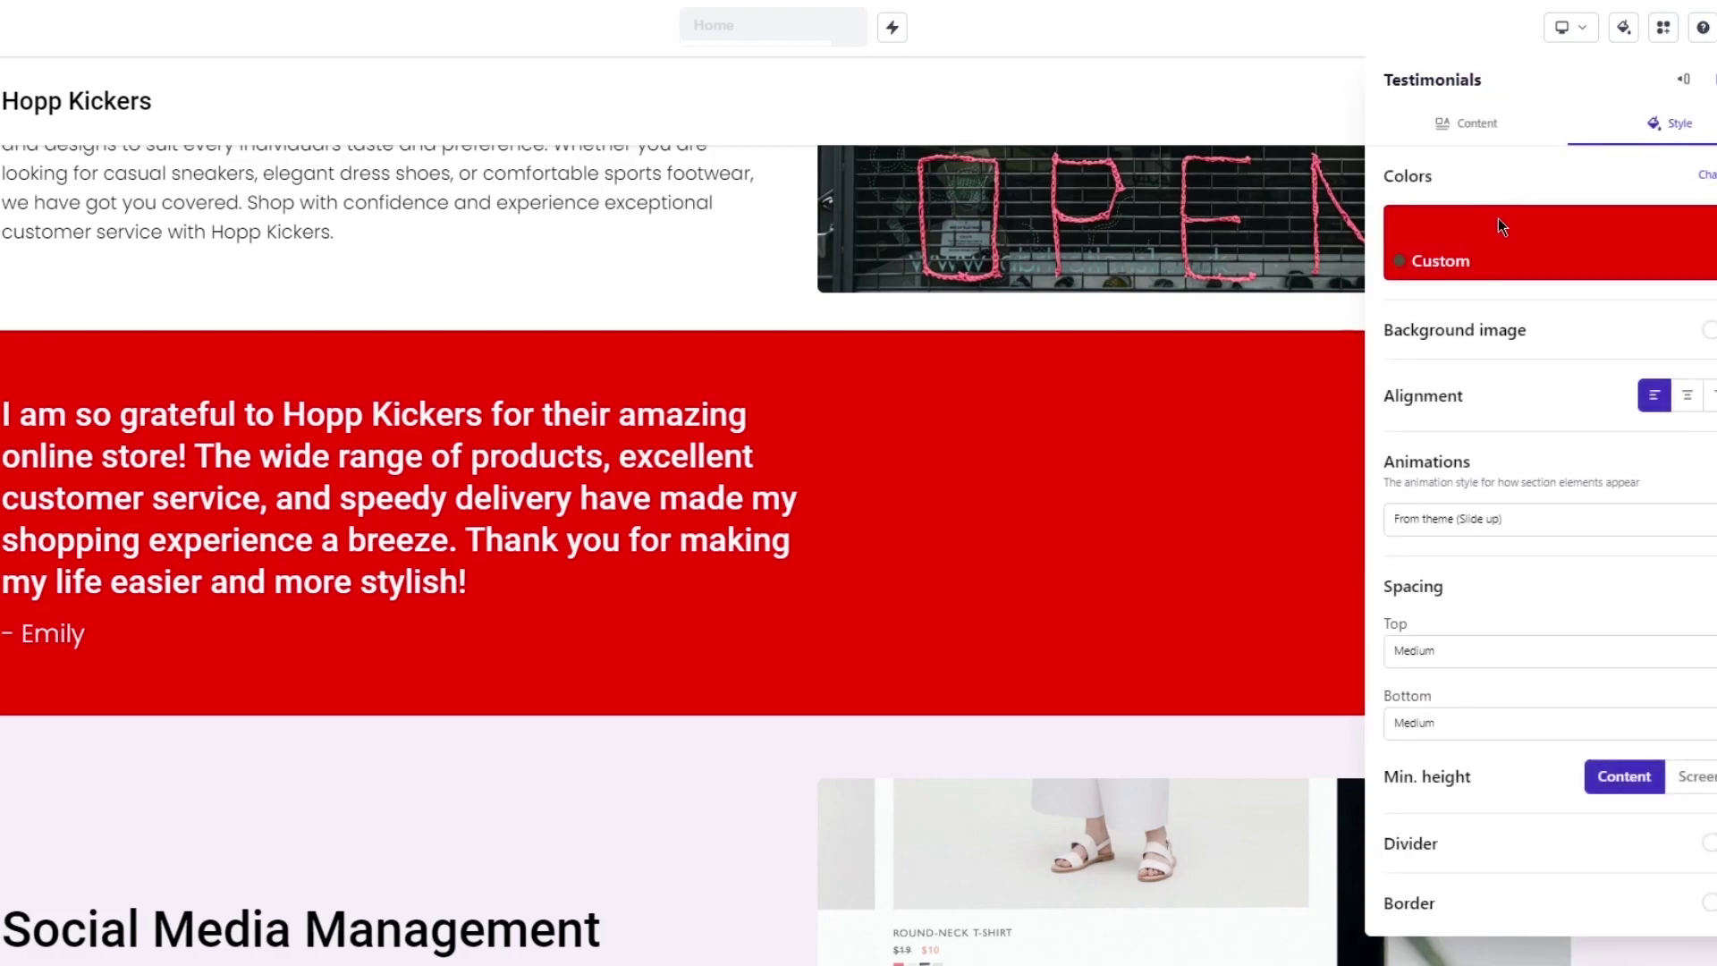
click(1689, 396)
click(1689, 397)
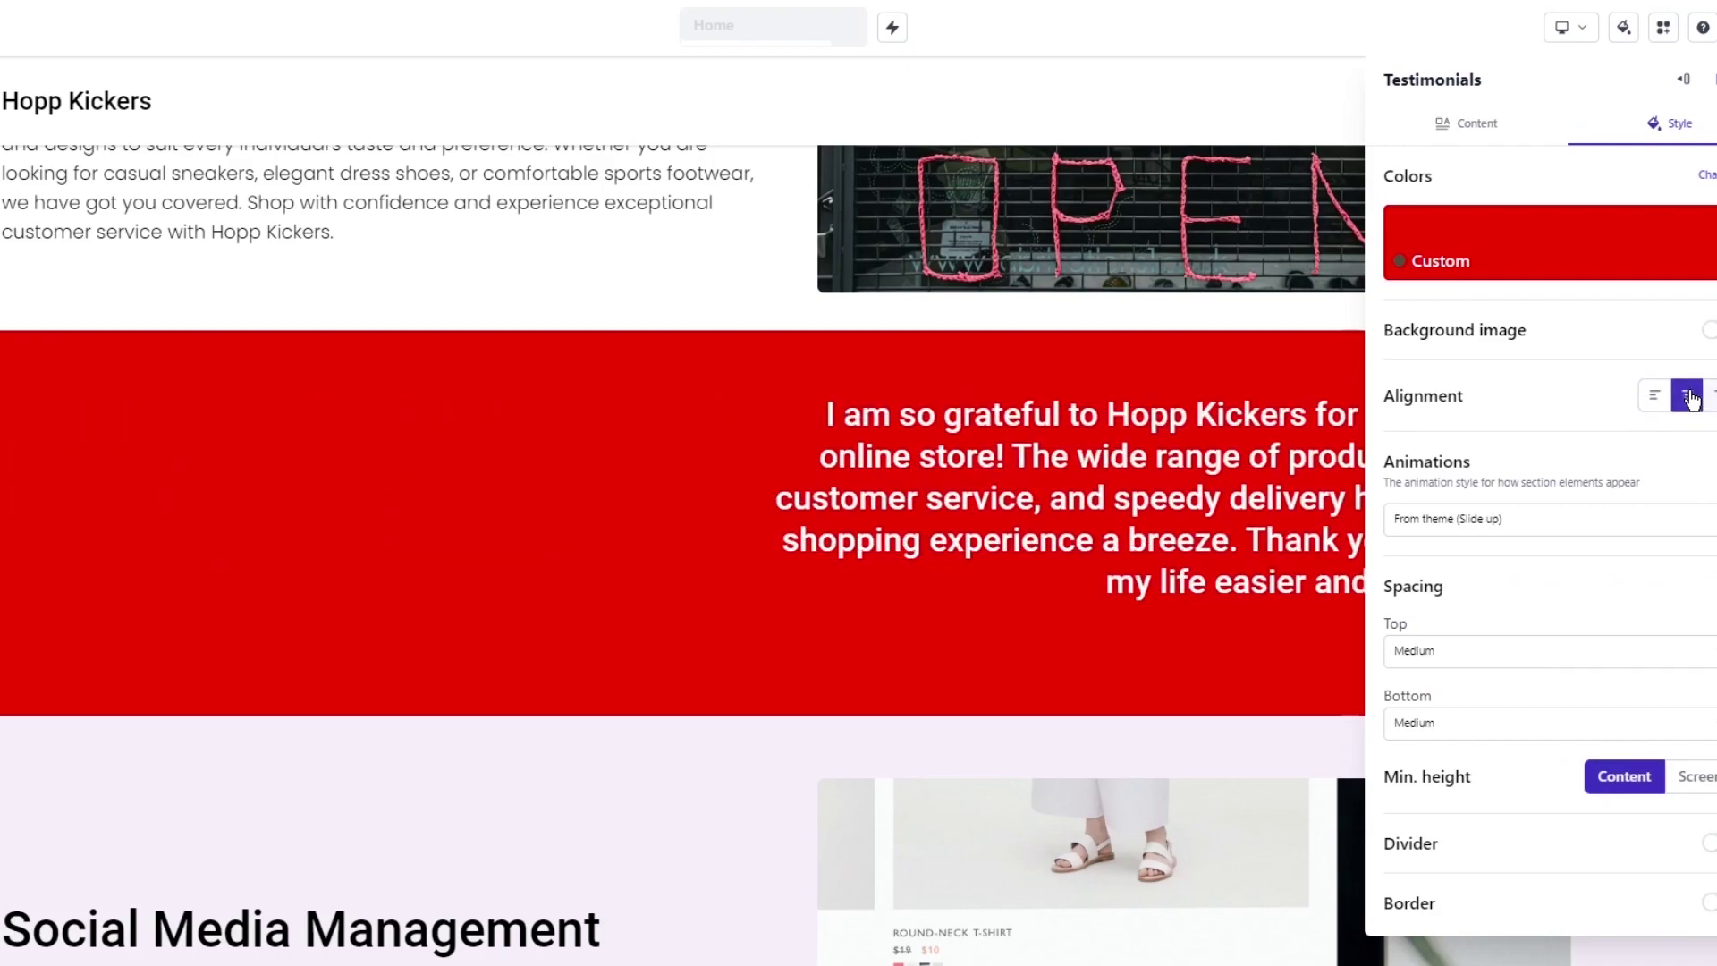
click(1563, 535)
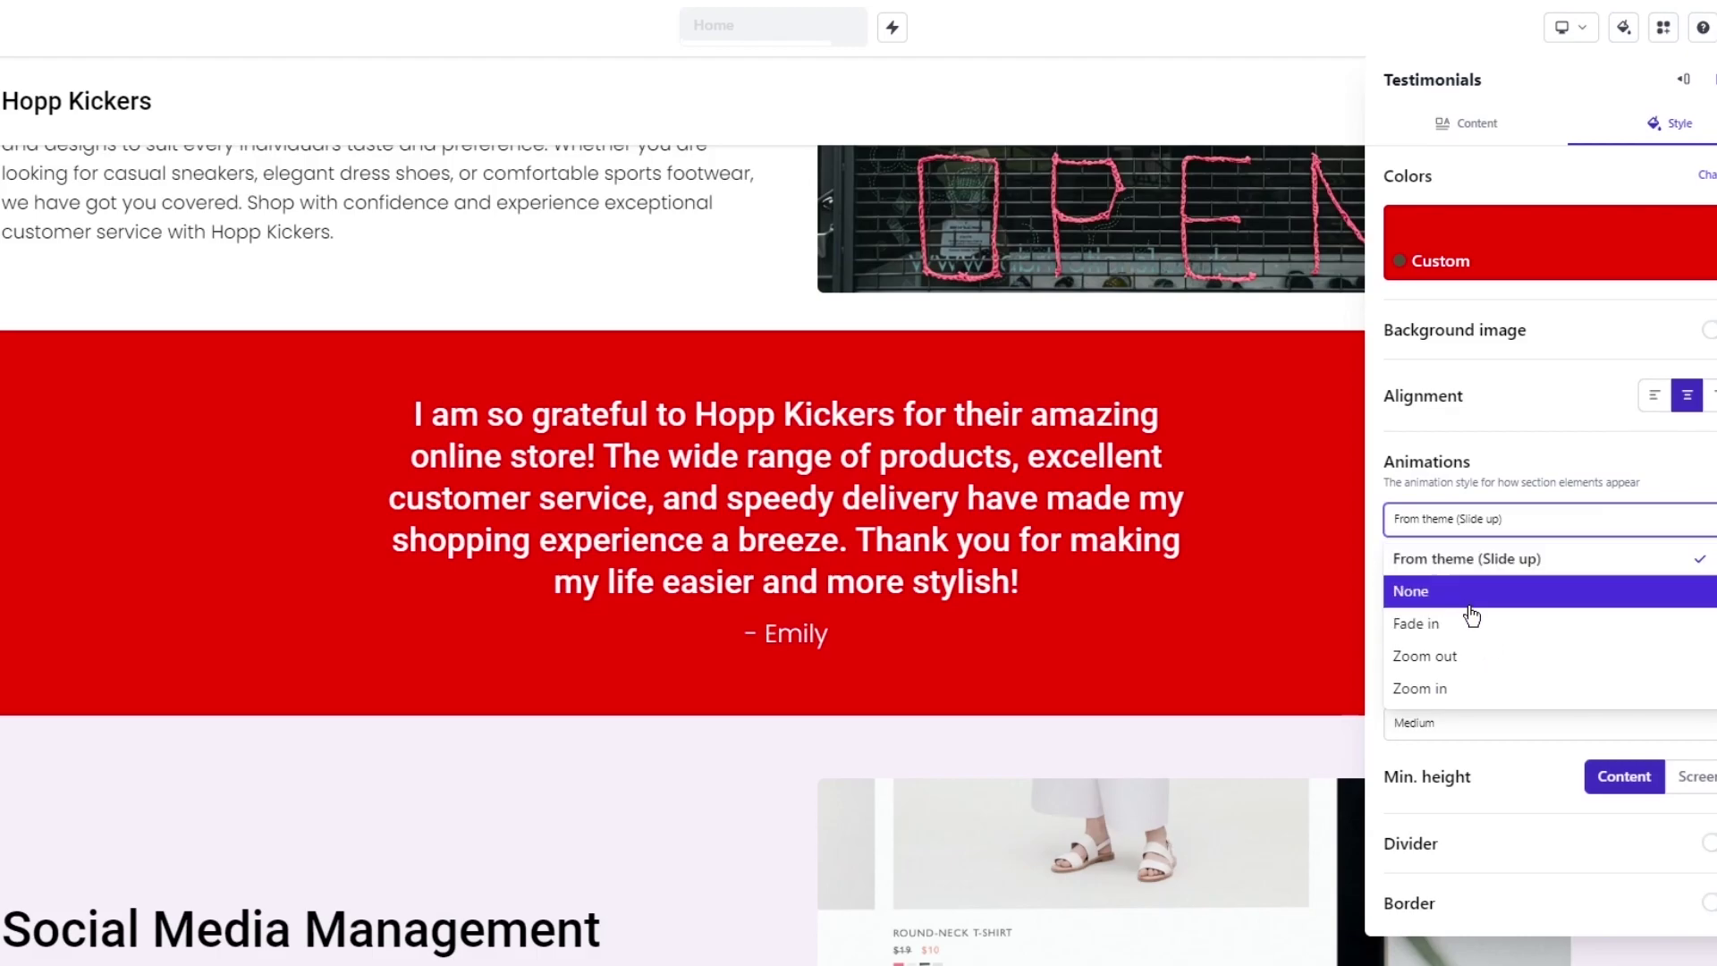
click(1498, 574)
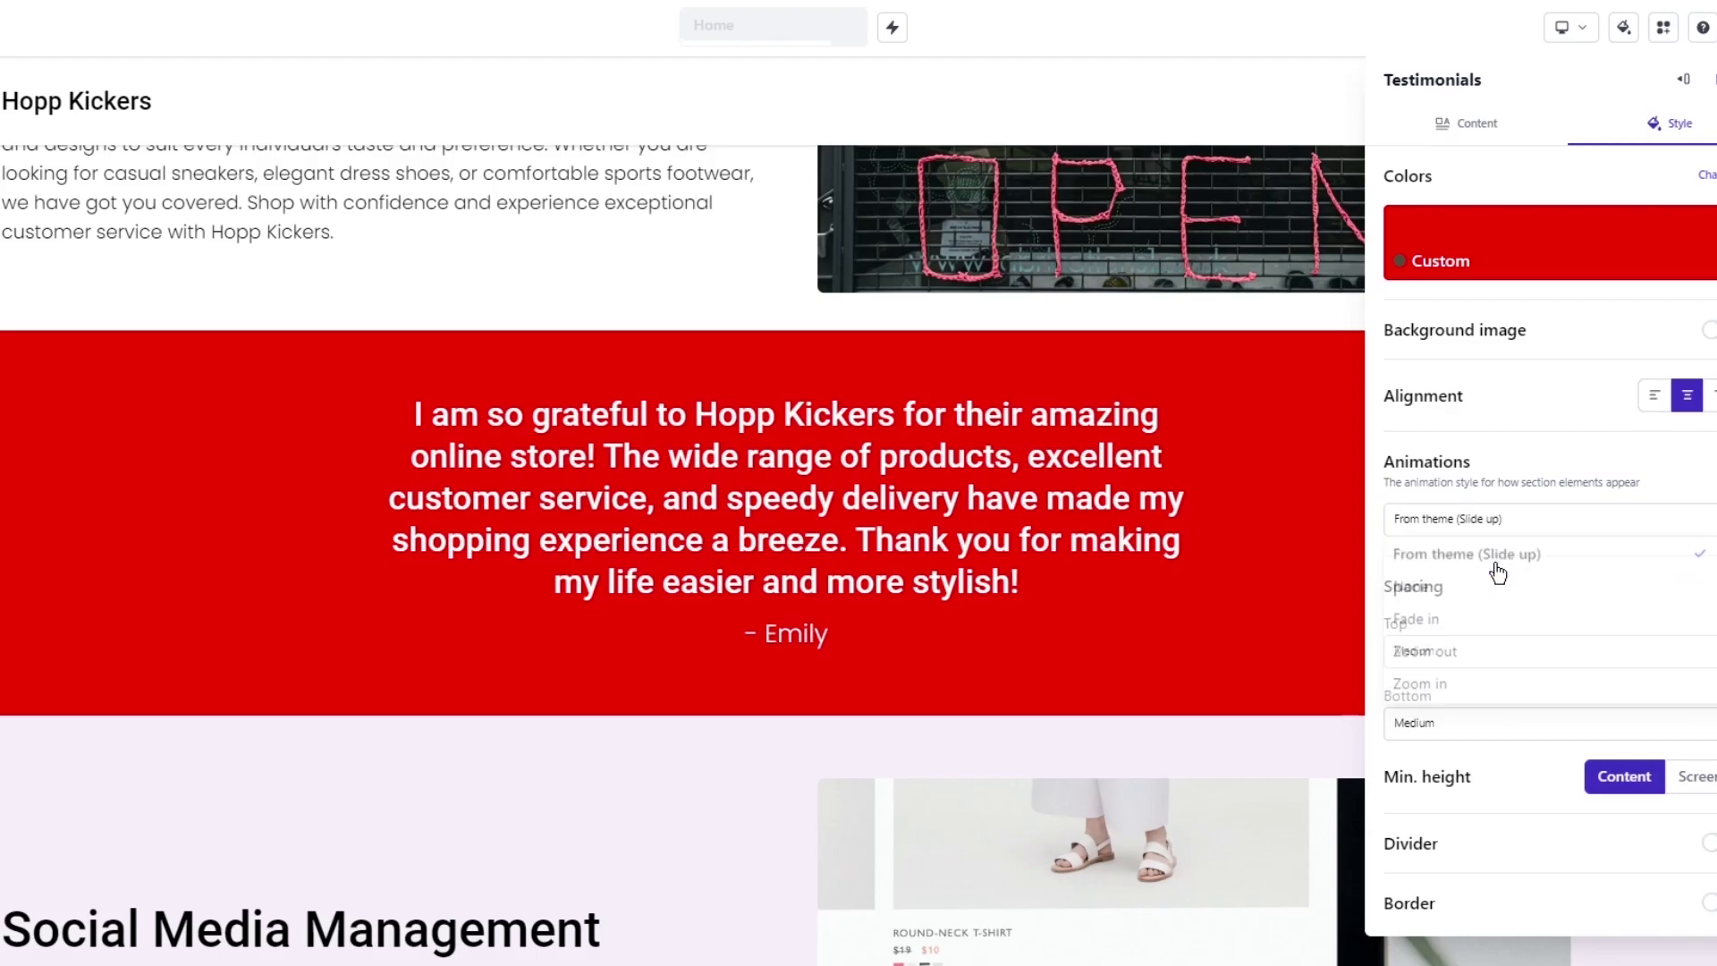
- Set the testimonial animation to Zoom in, keeping top spacing at Medium
scroll(876, 449, up, 4)
scroll(877, 449, up, 3)
scroll(876, 449, down, 5)
scroll(876, 449, down, 2)
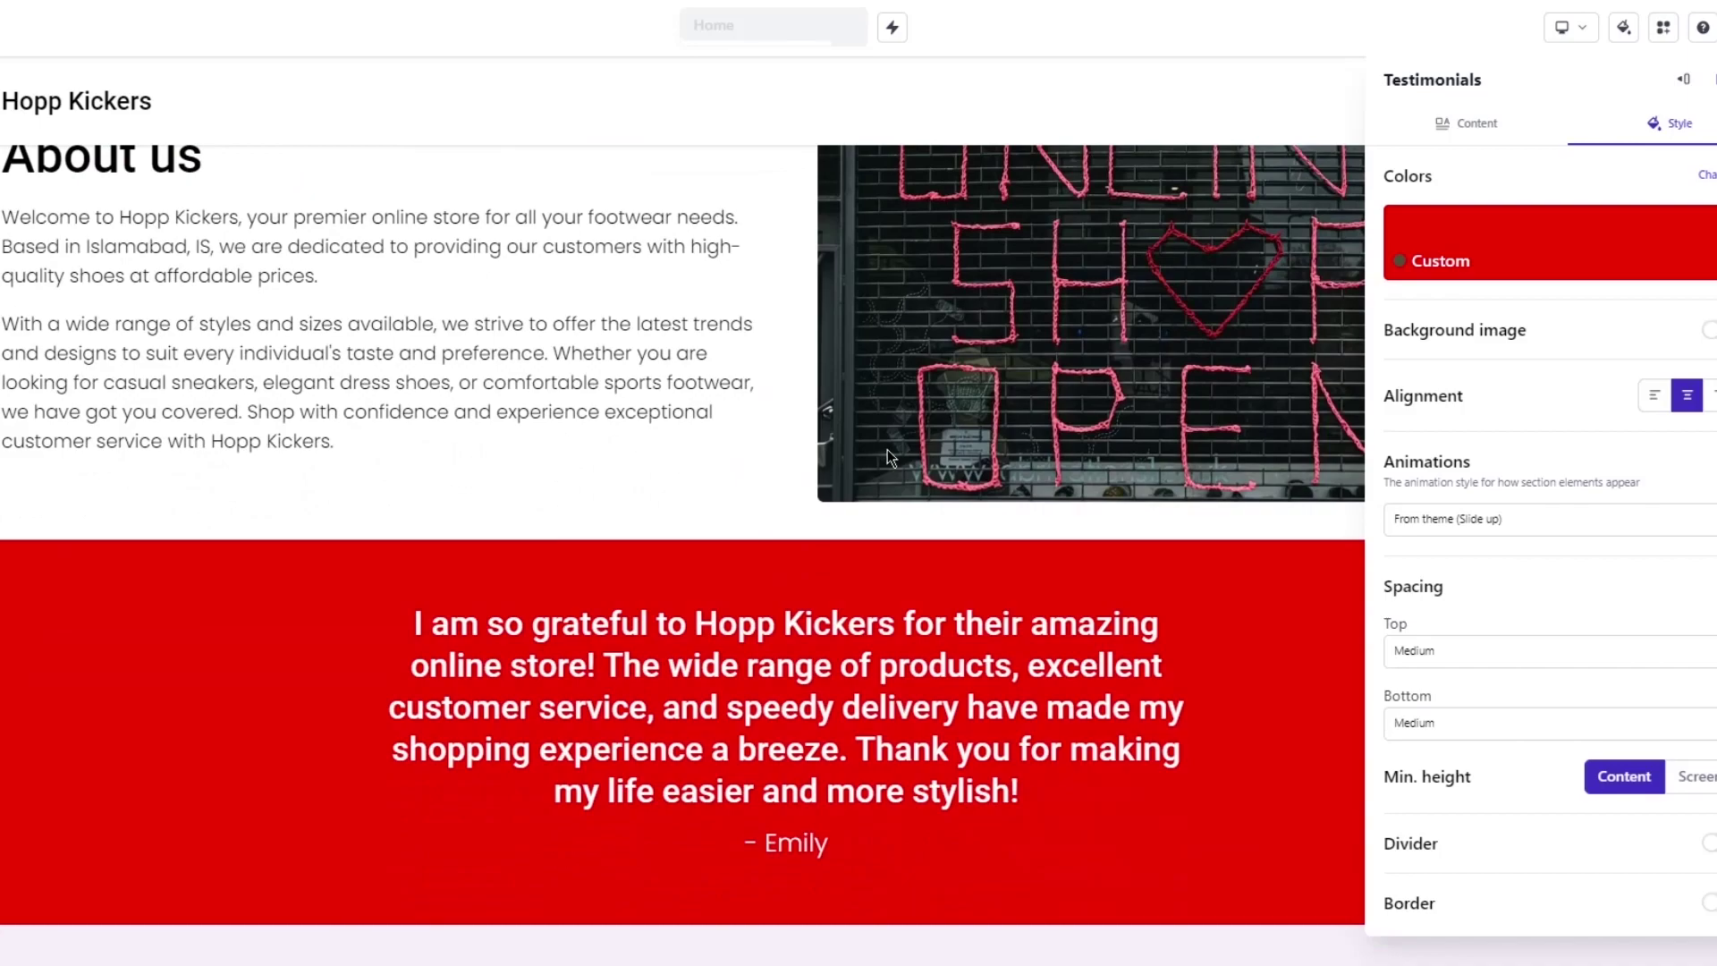
scroll(888, 450, down, 3)
click(1491, 518)
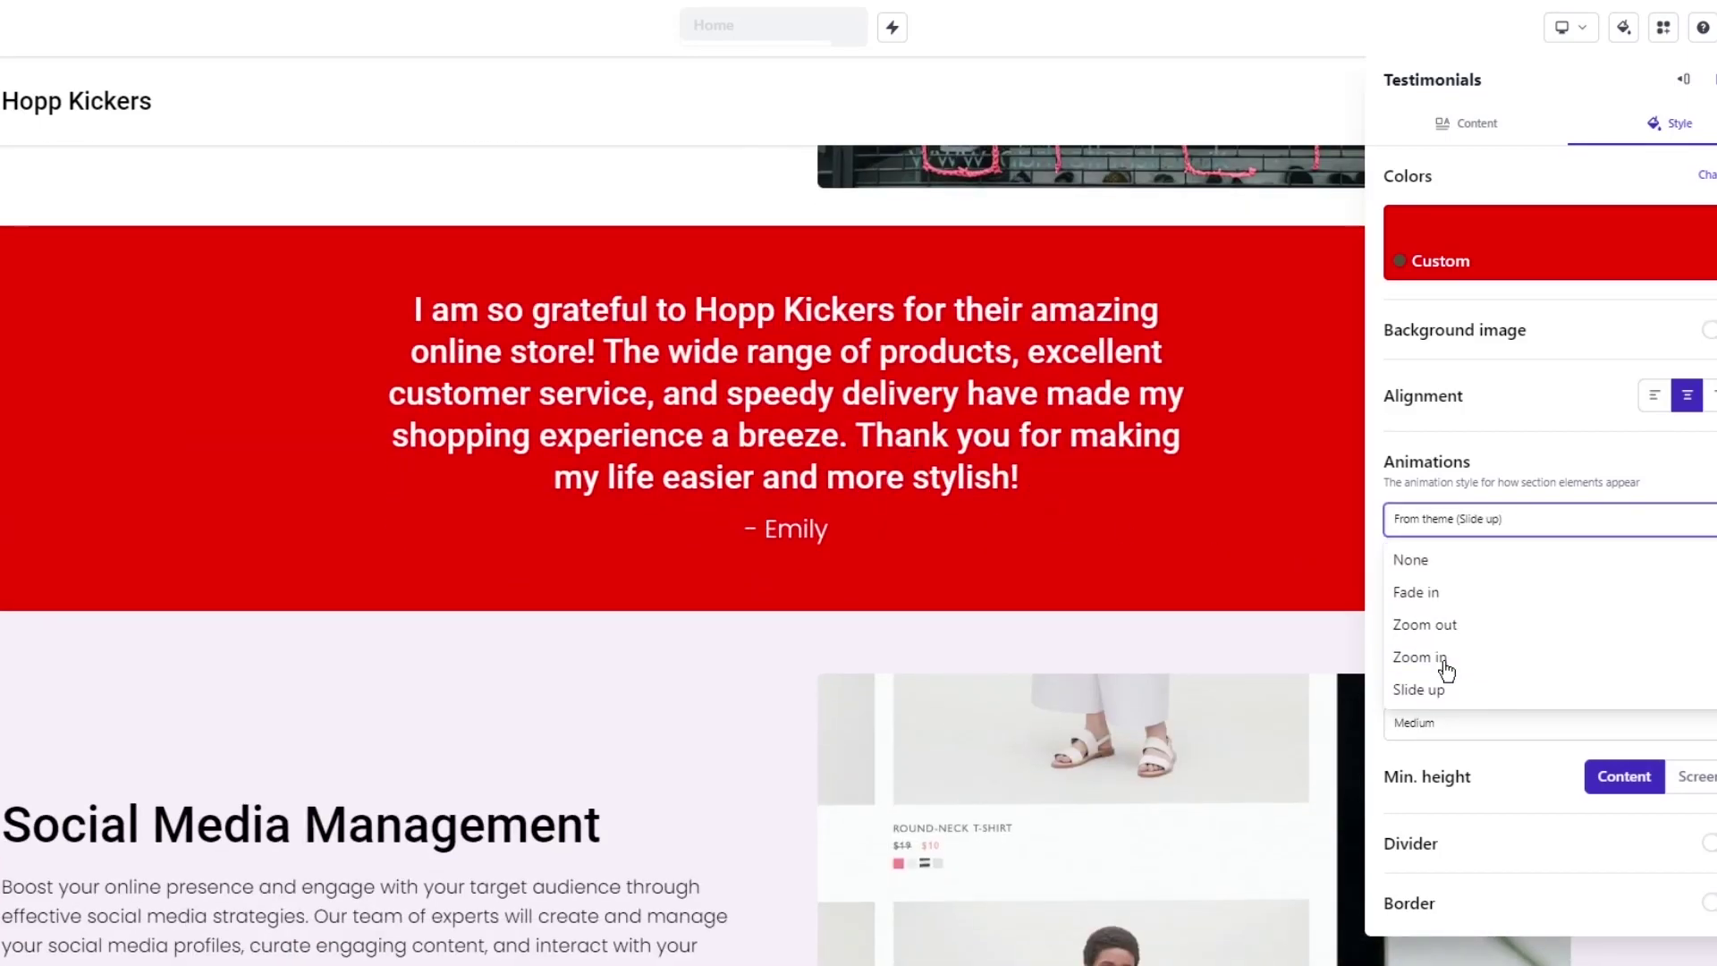
click(1423, 657)
scroll(1066, 540, up, 2)
scroll(1067, 540, up, 3)
scroll(1069, 546, down, 2)
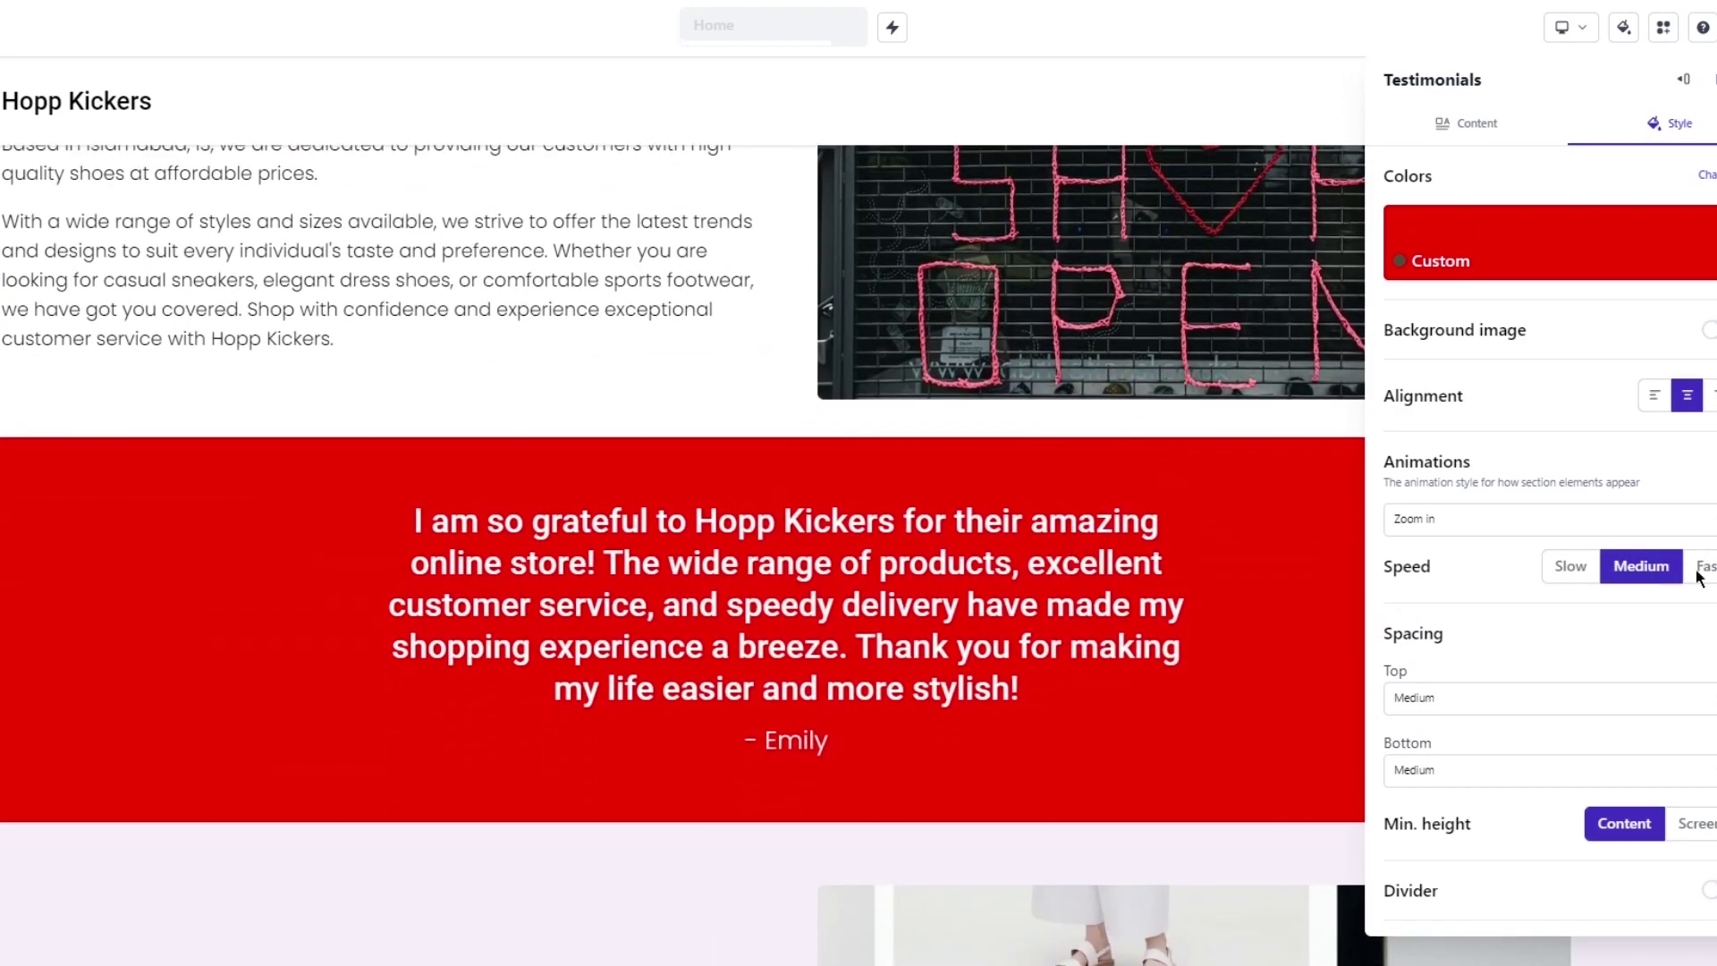
scroll(946, 644, up, 2)
scroll(946, 644, up, 2)
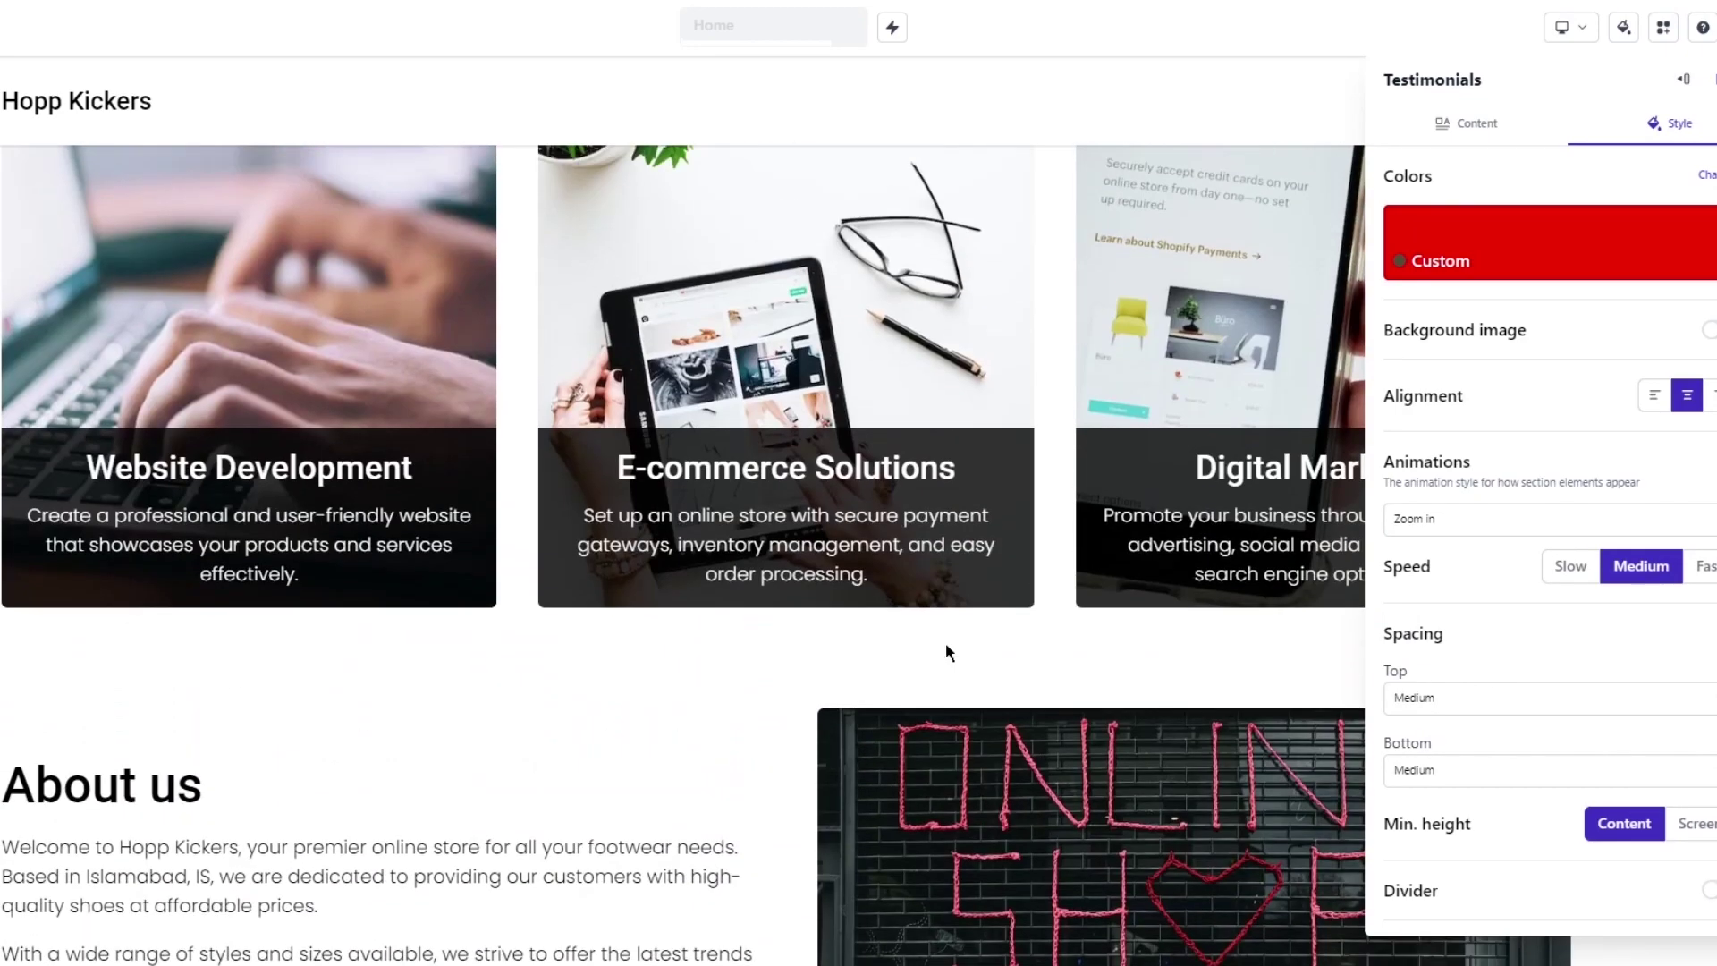
scroll(947, 644, down, 2)
scroll(948, 651, down, 1)
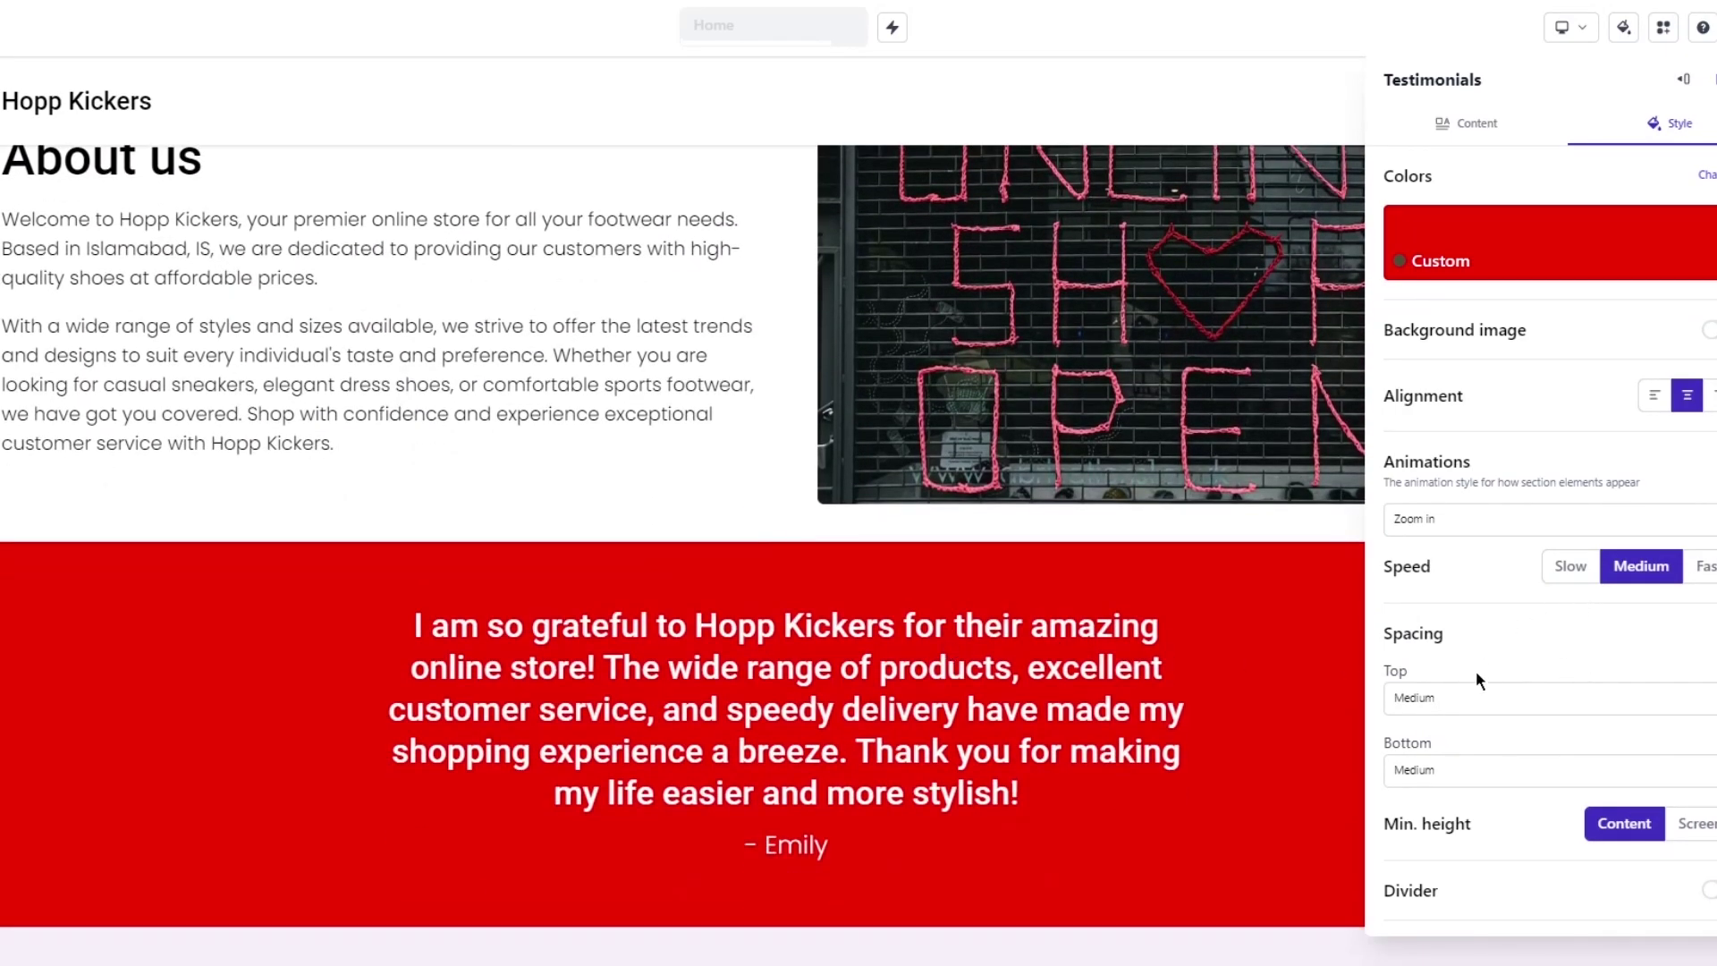
click(1489, 698)
click(1510, 637)
- Turn on the slanted divider along the testimonial's lower edge
scroll(1510, 637, down, 1)
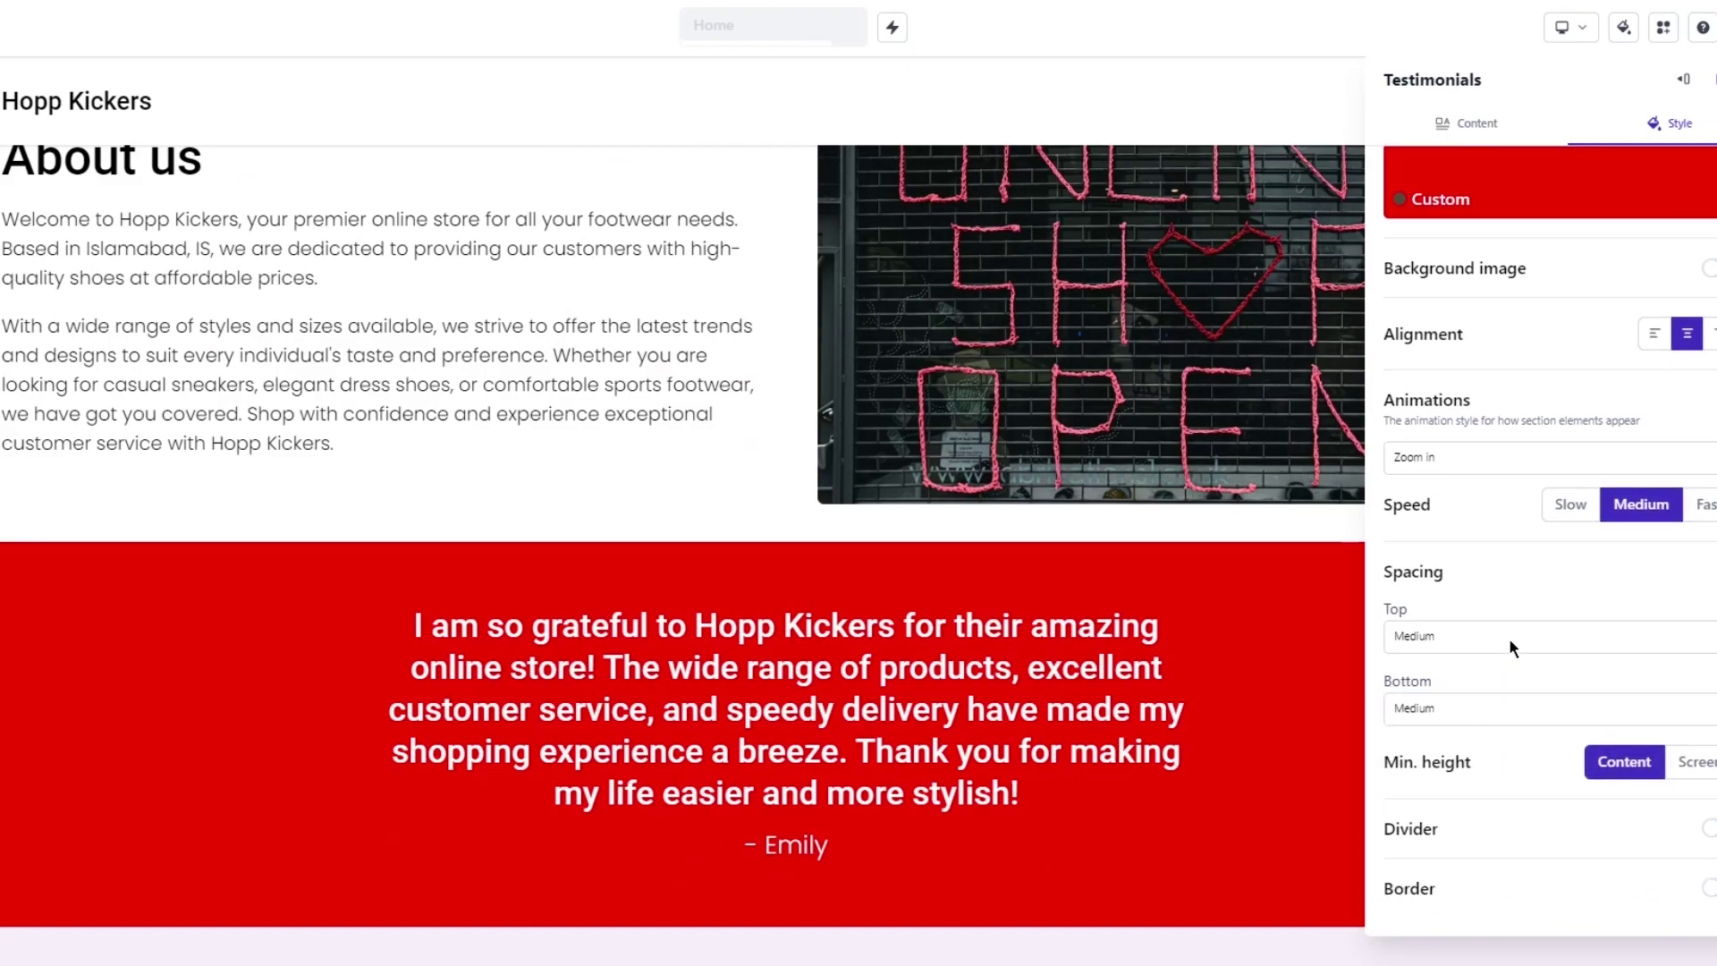
click(1709, 828)
scroll(572, 755, down, 5)
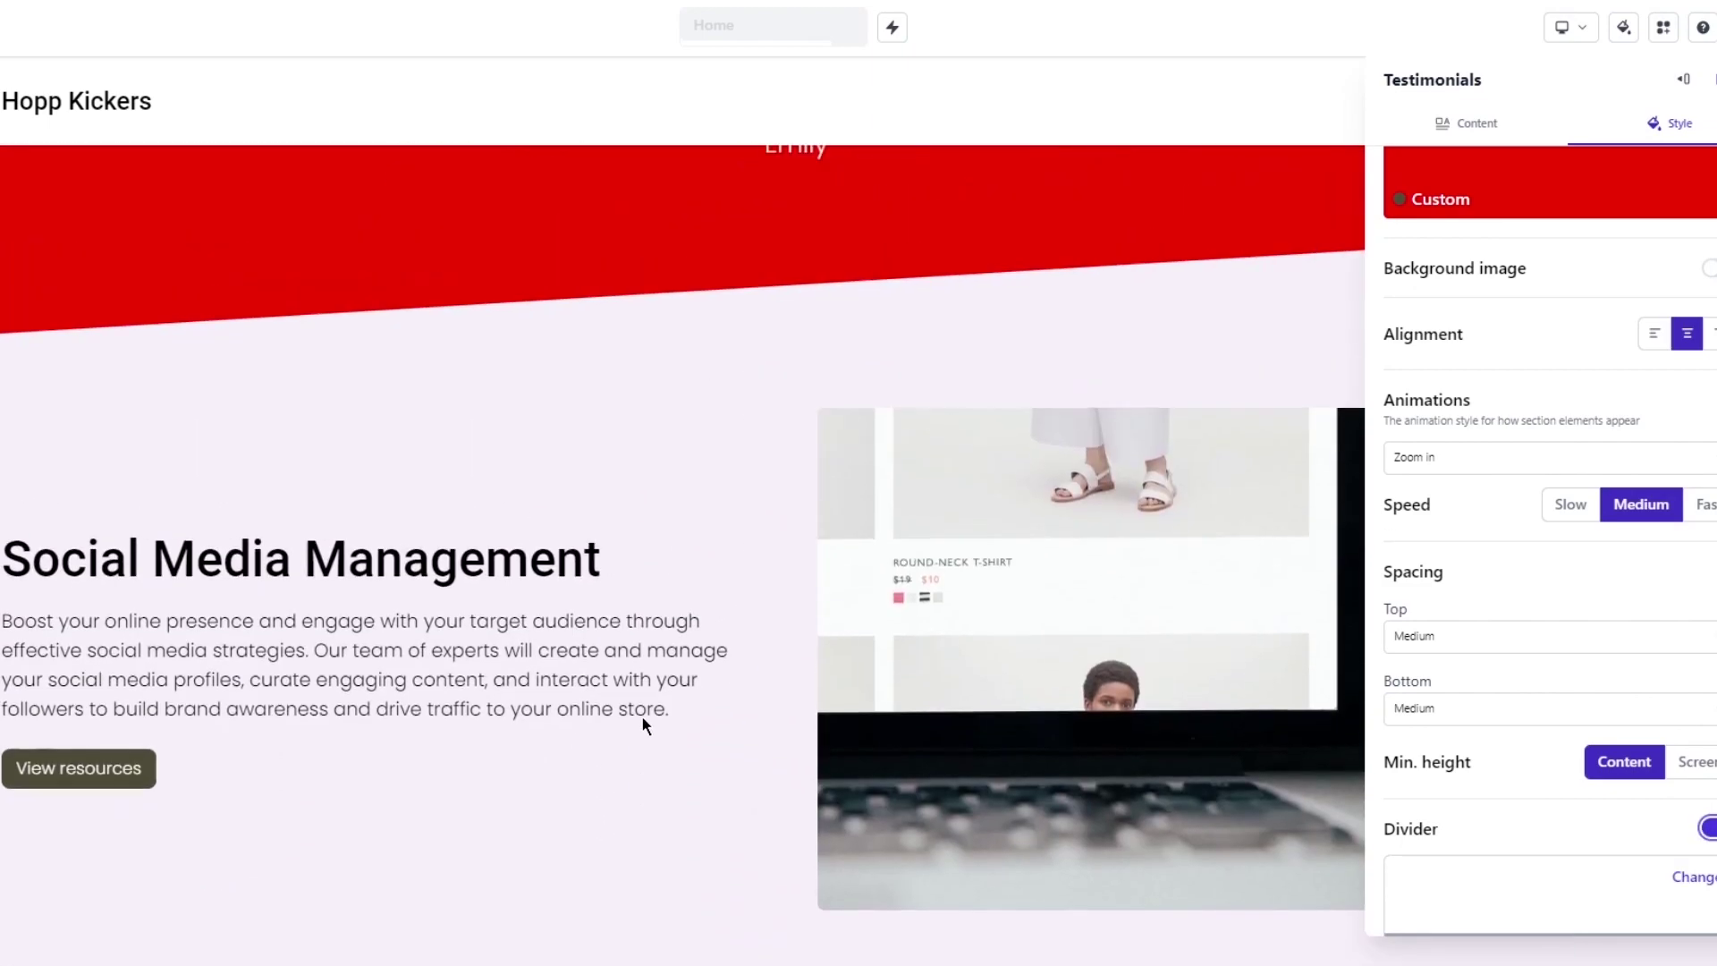
scroll(1161, 586, up, 2)
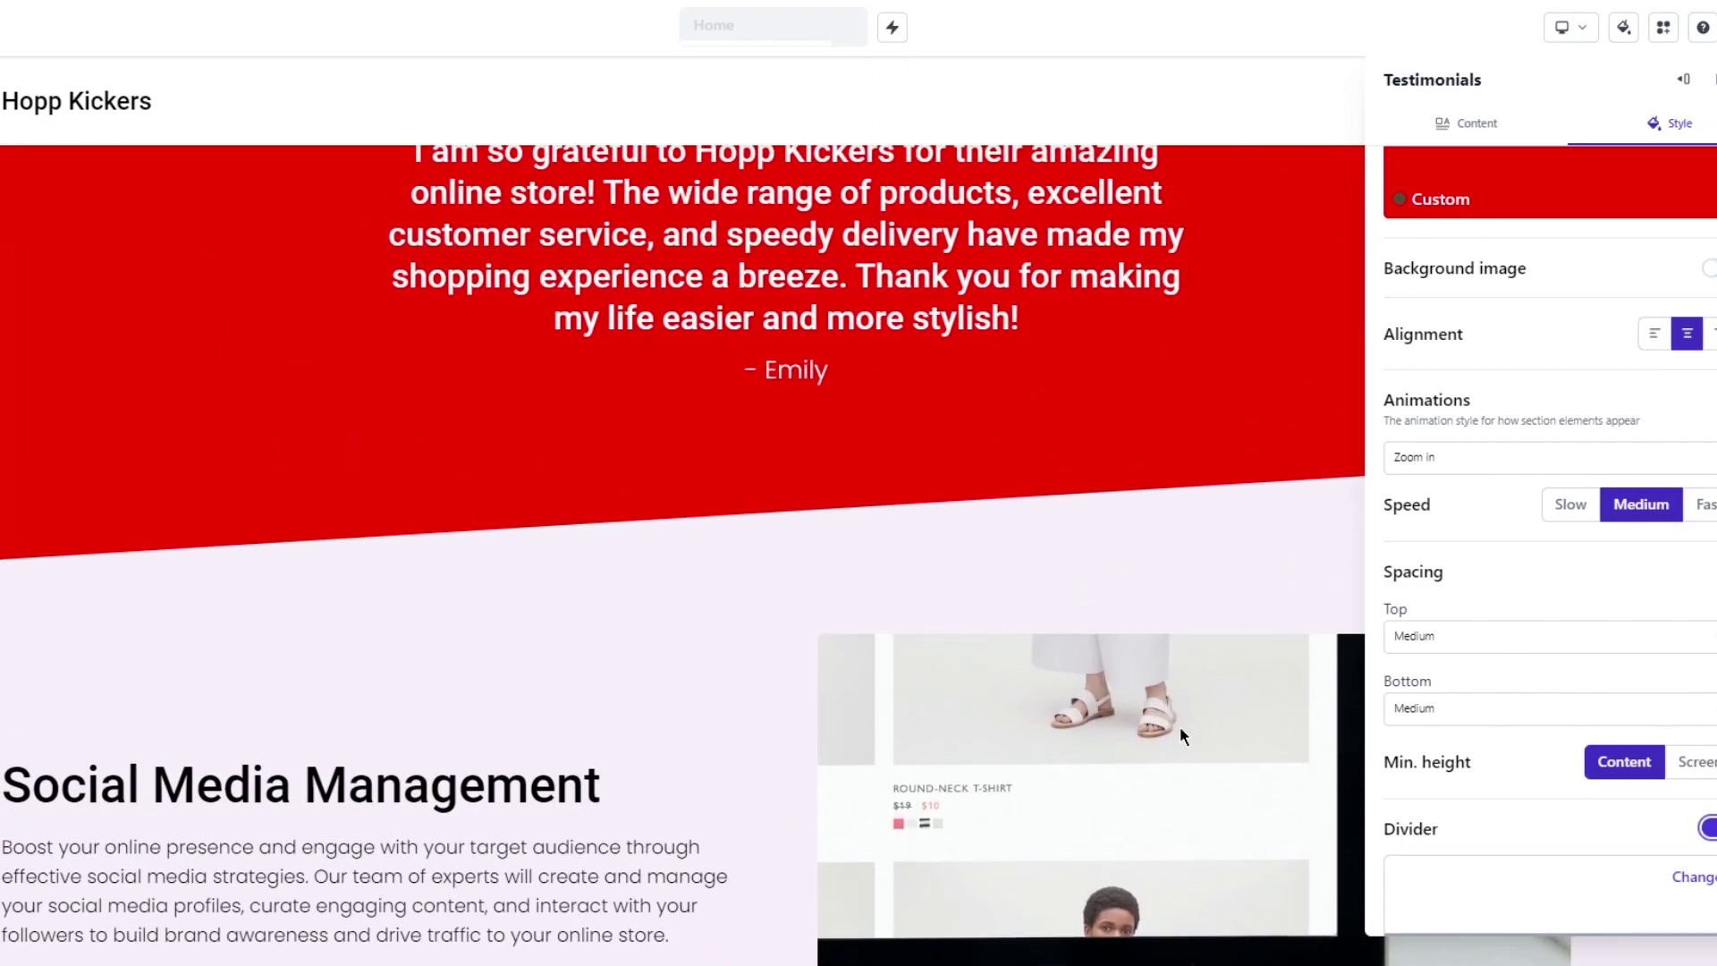
scroll(1544, 713, down, 2)
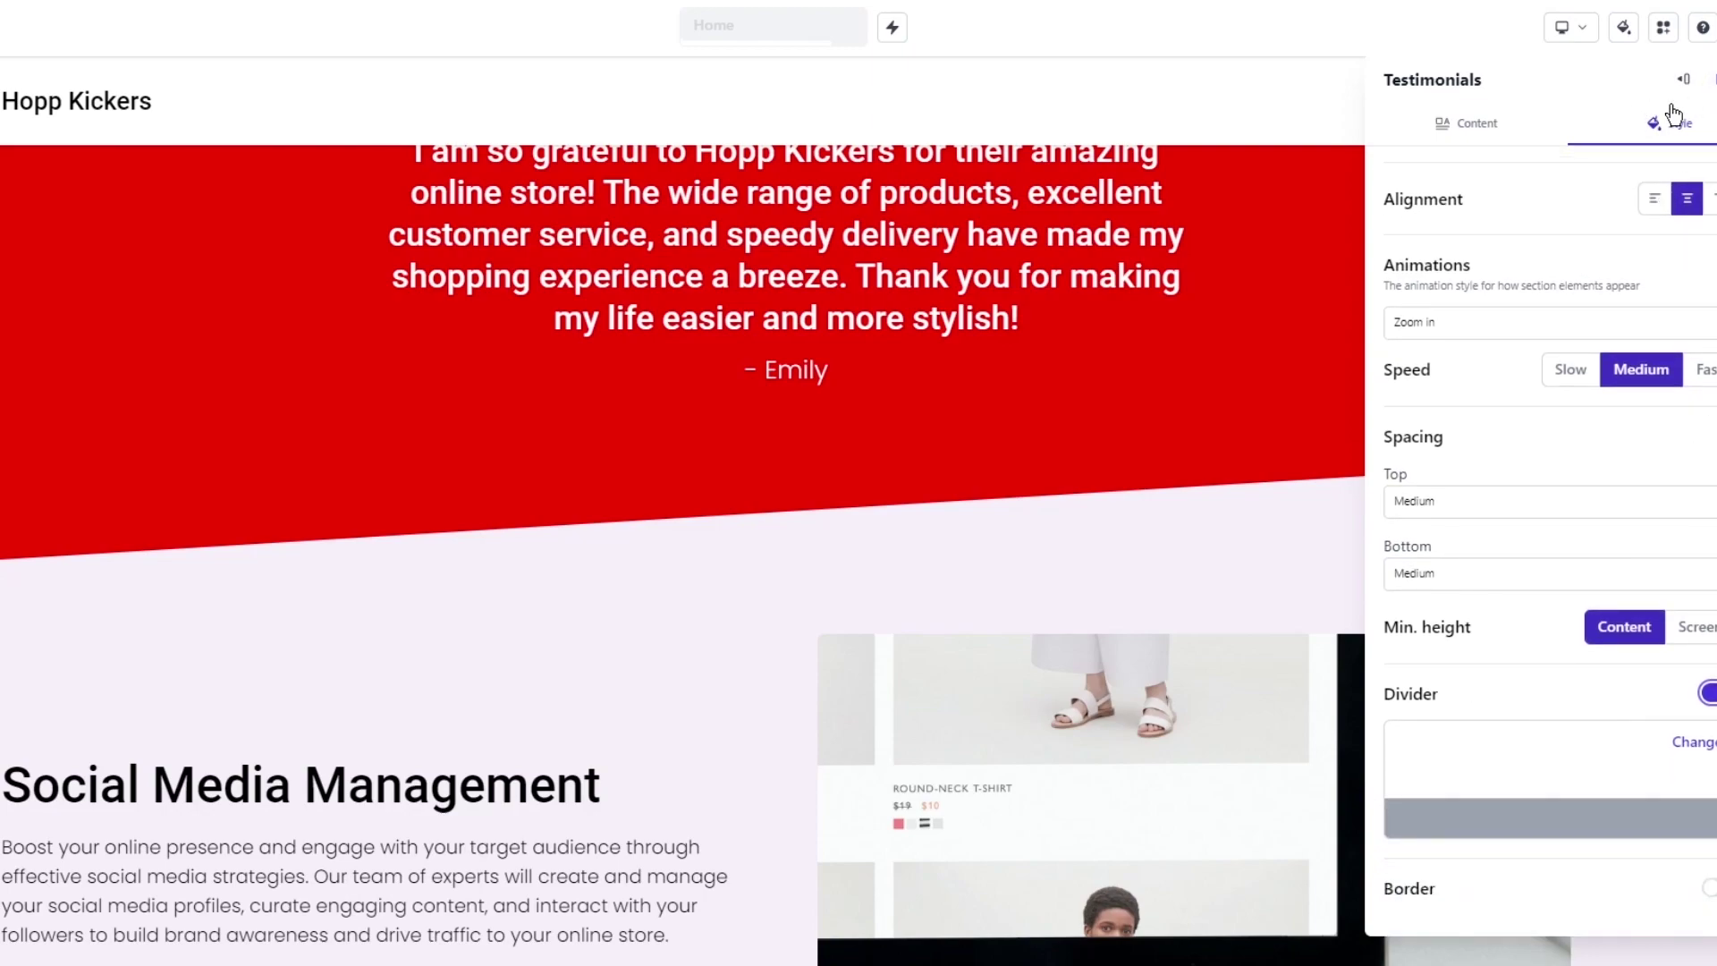
- Close the Testimonials panel, review the whole page, and show the desktop, tablet and phone previews
click(1683, 78)
scroll(1012, 470, down, 3)
scroll(755, 422, down, 7)
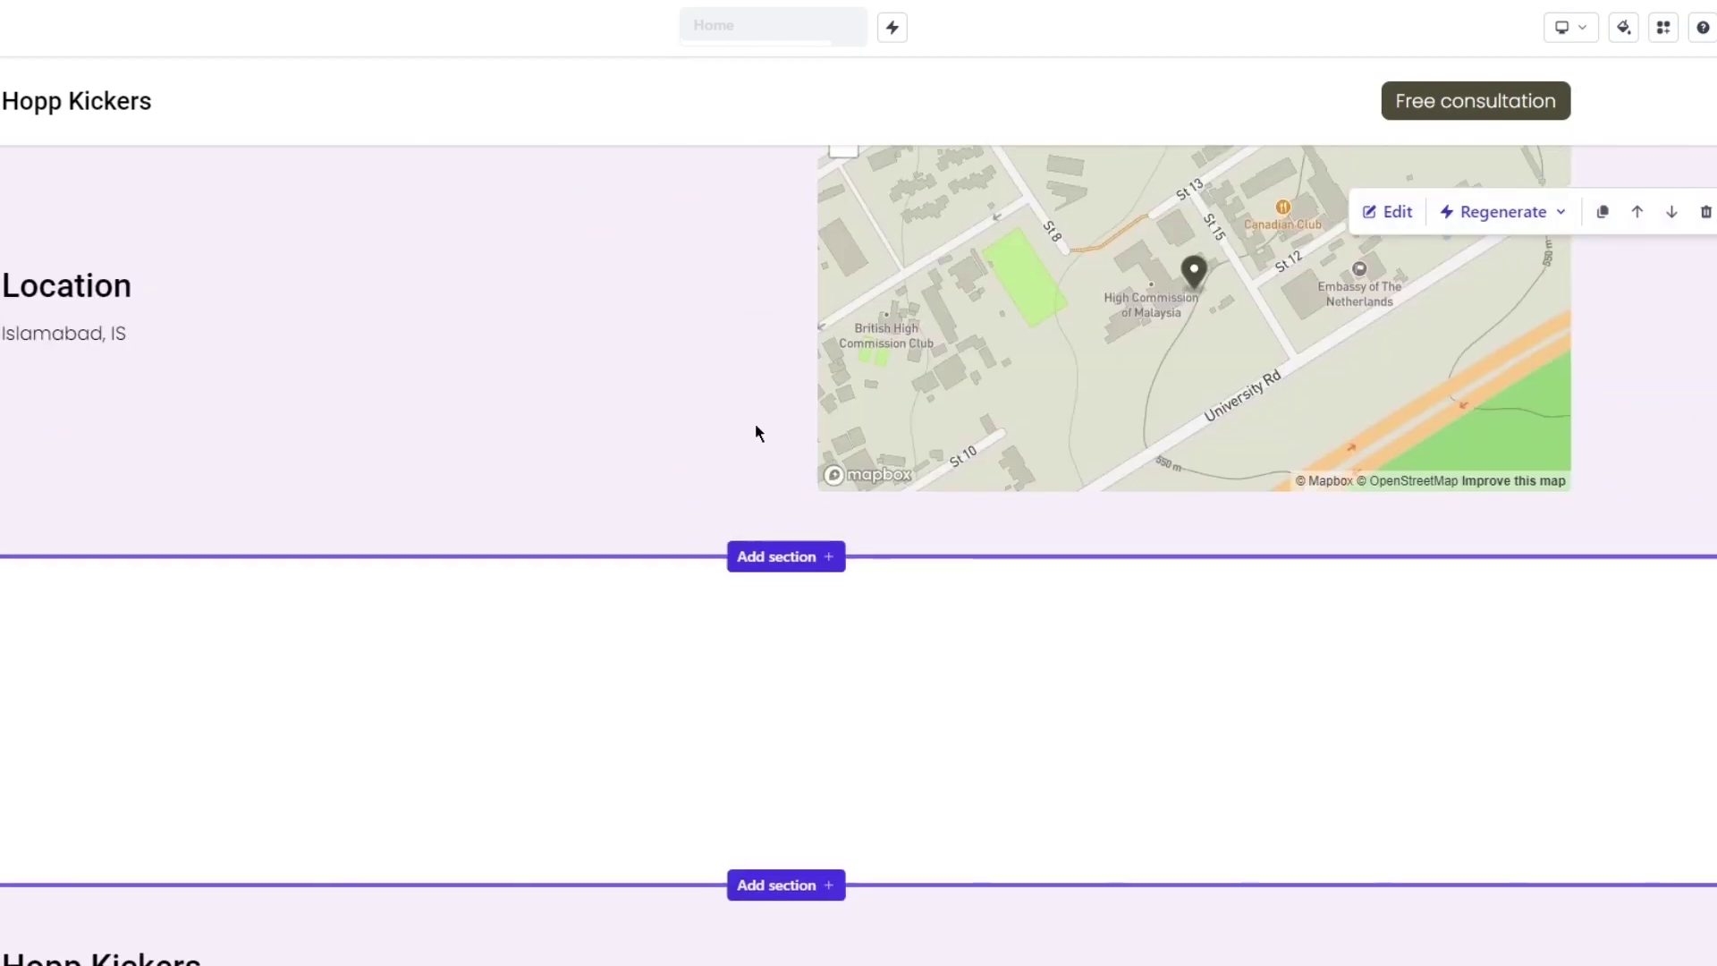
scroll(755, 424, up, 5)
scroll(755, 424, up, 10)
scroll(755, 424, up, 5)
scroll(755, 424, up, 5)
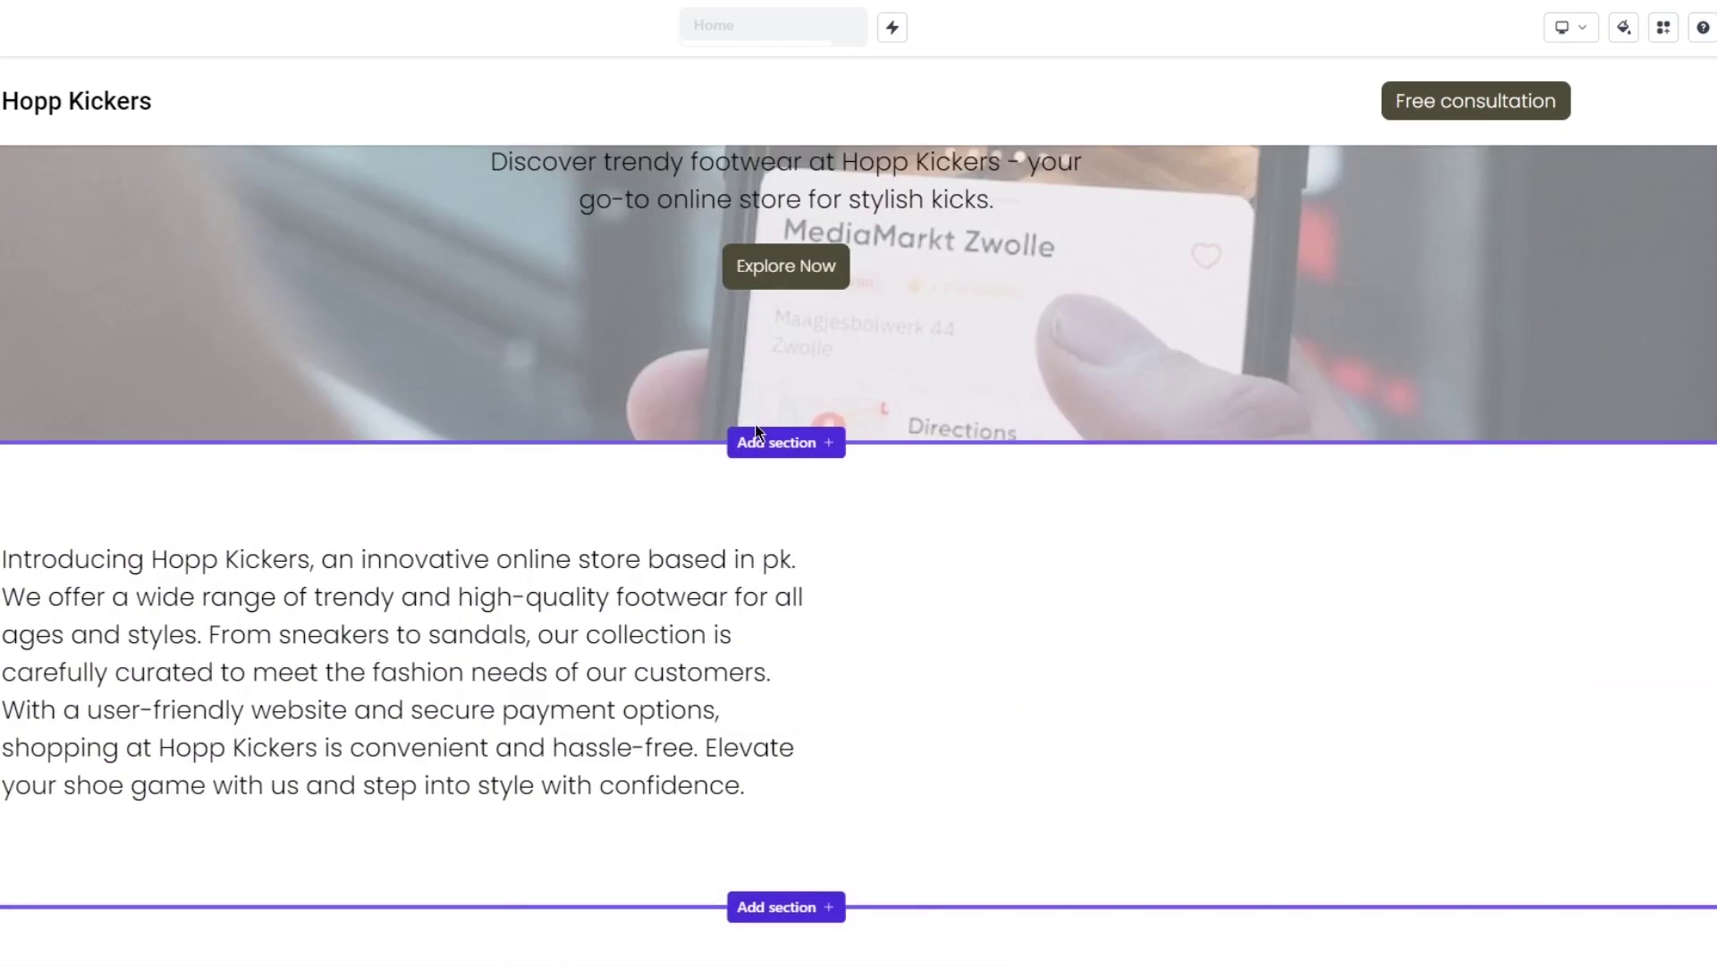
scroll(755, 424, up, 2)
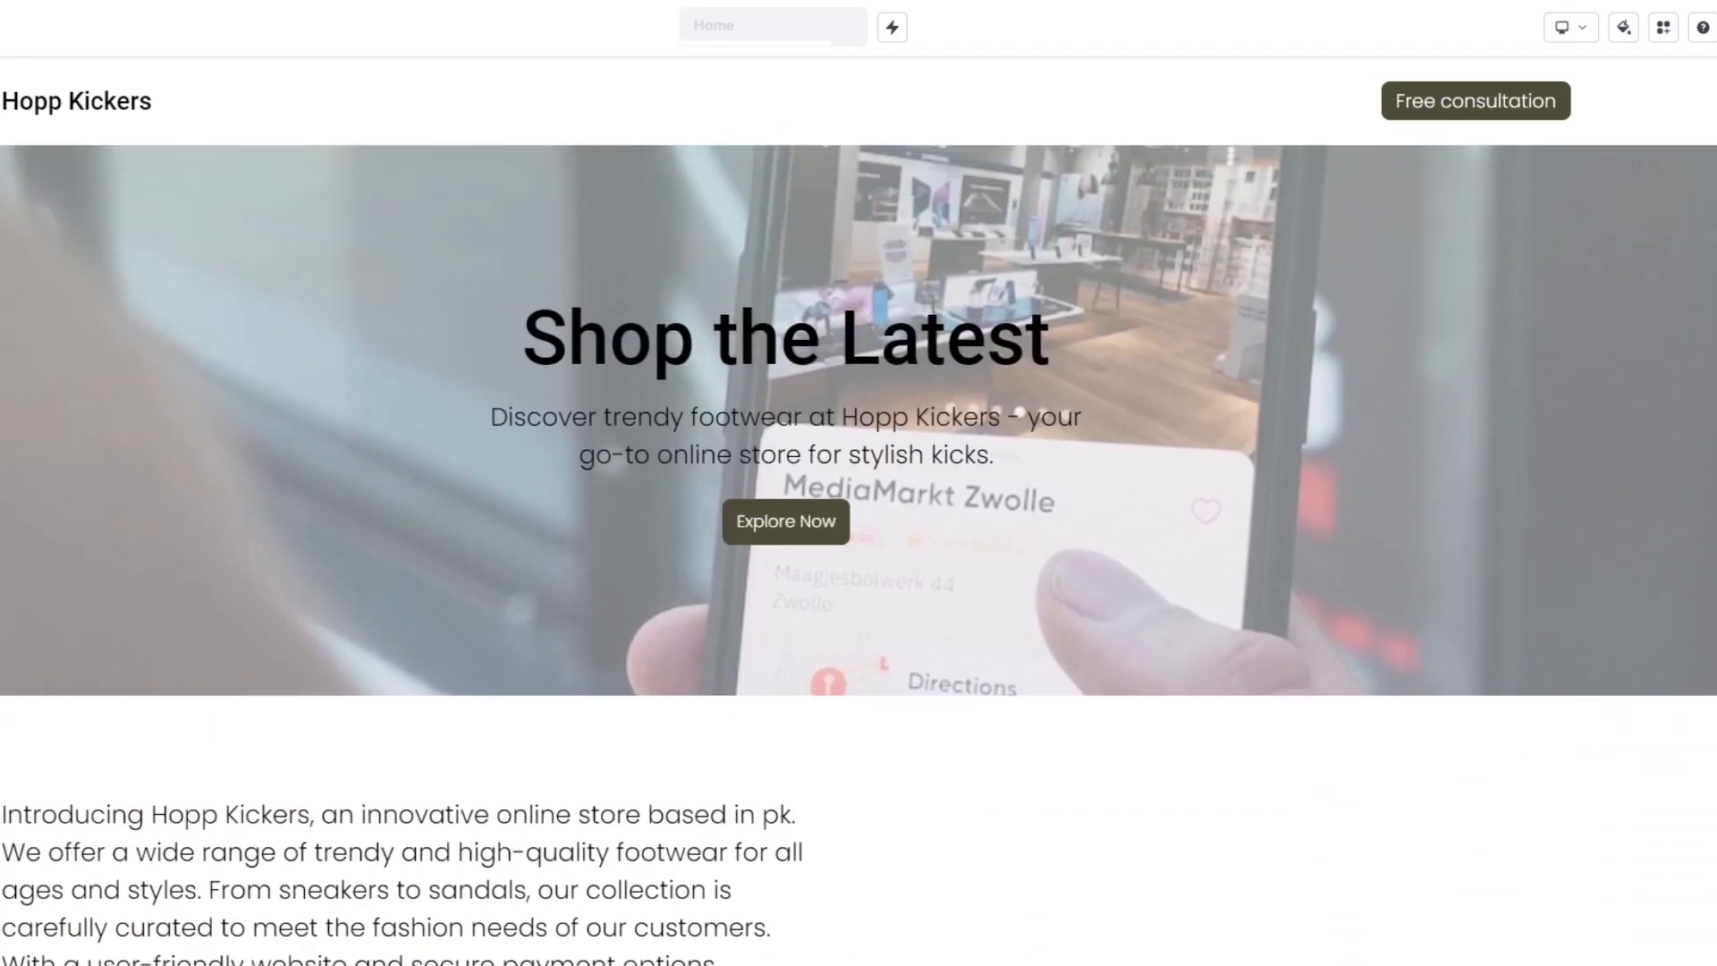
scroll(1598, 560, down, 5)
scroll(1560, 537, down, 5)
scroll(1331, 540, down, 5)
scroll(1333, 548, down, 5)
scroll(1383, 468, up, 5)
scroll(1452, 406, up, 5)
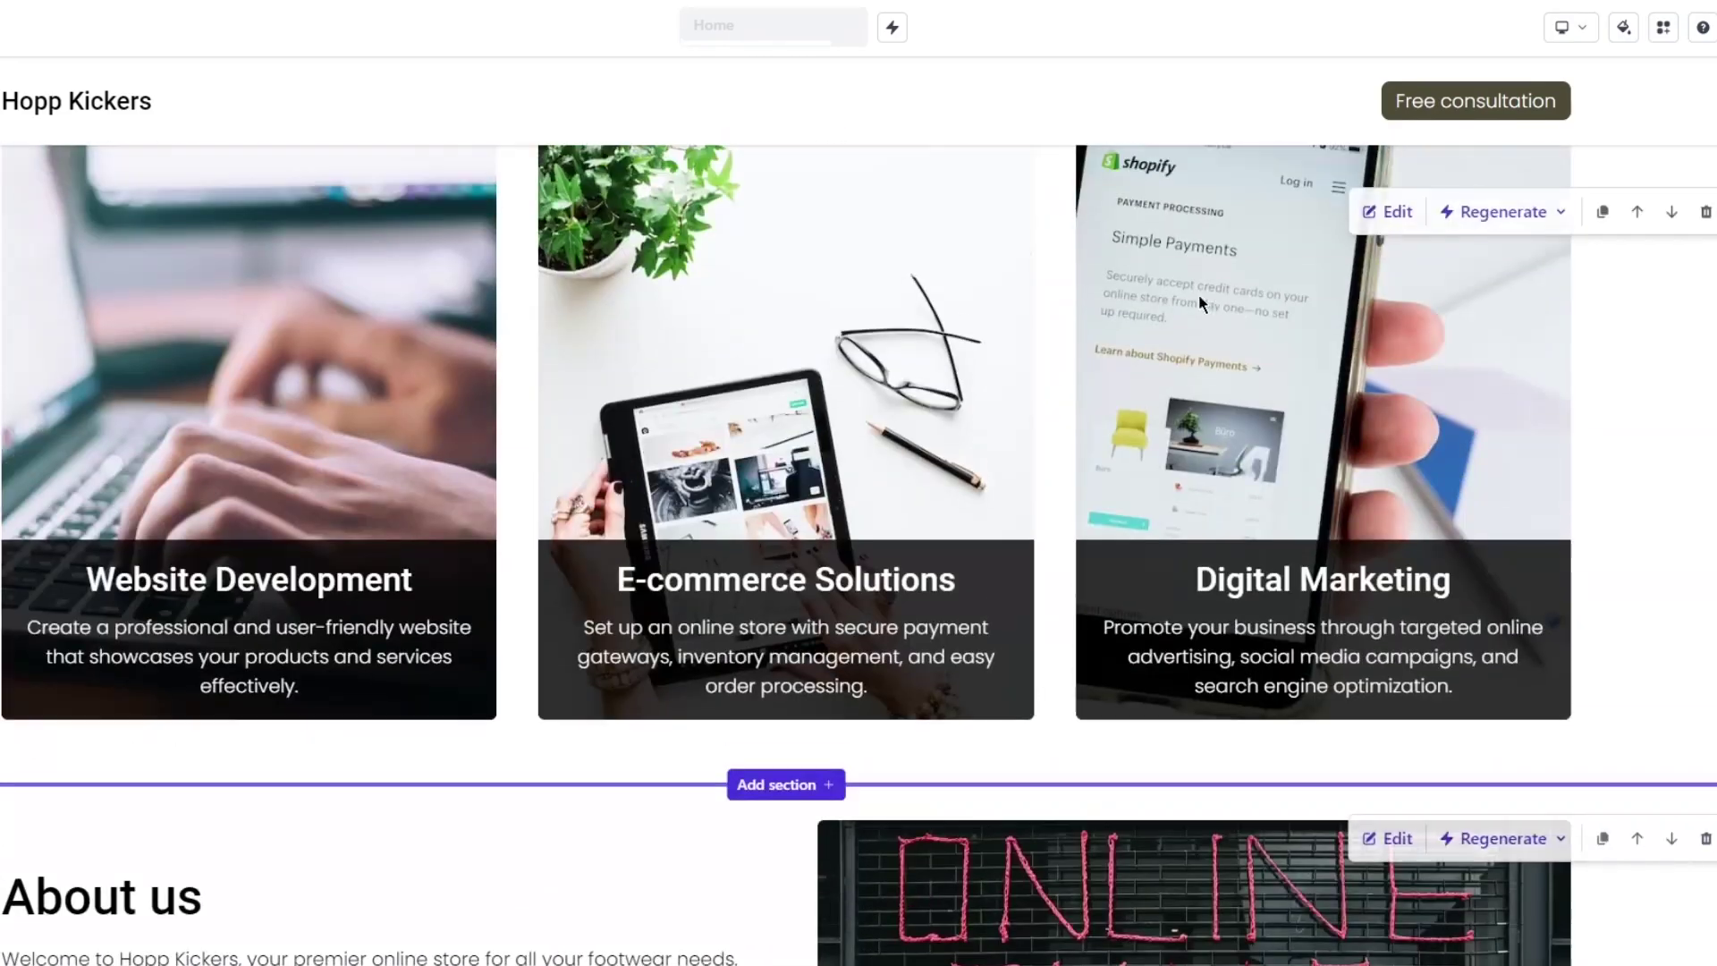
scroll(1199, 293, up, 5)
click(1572, 26)
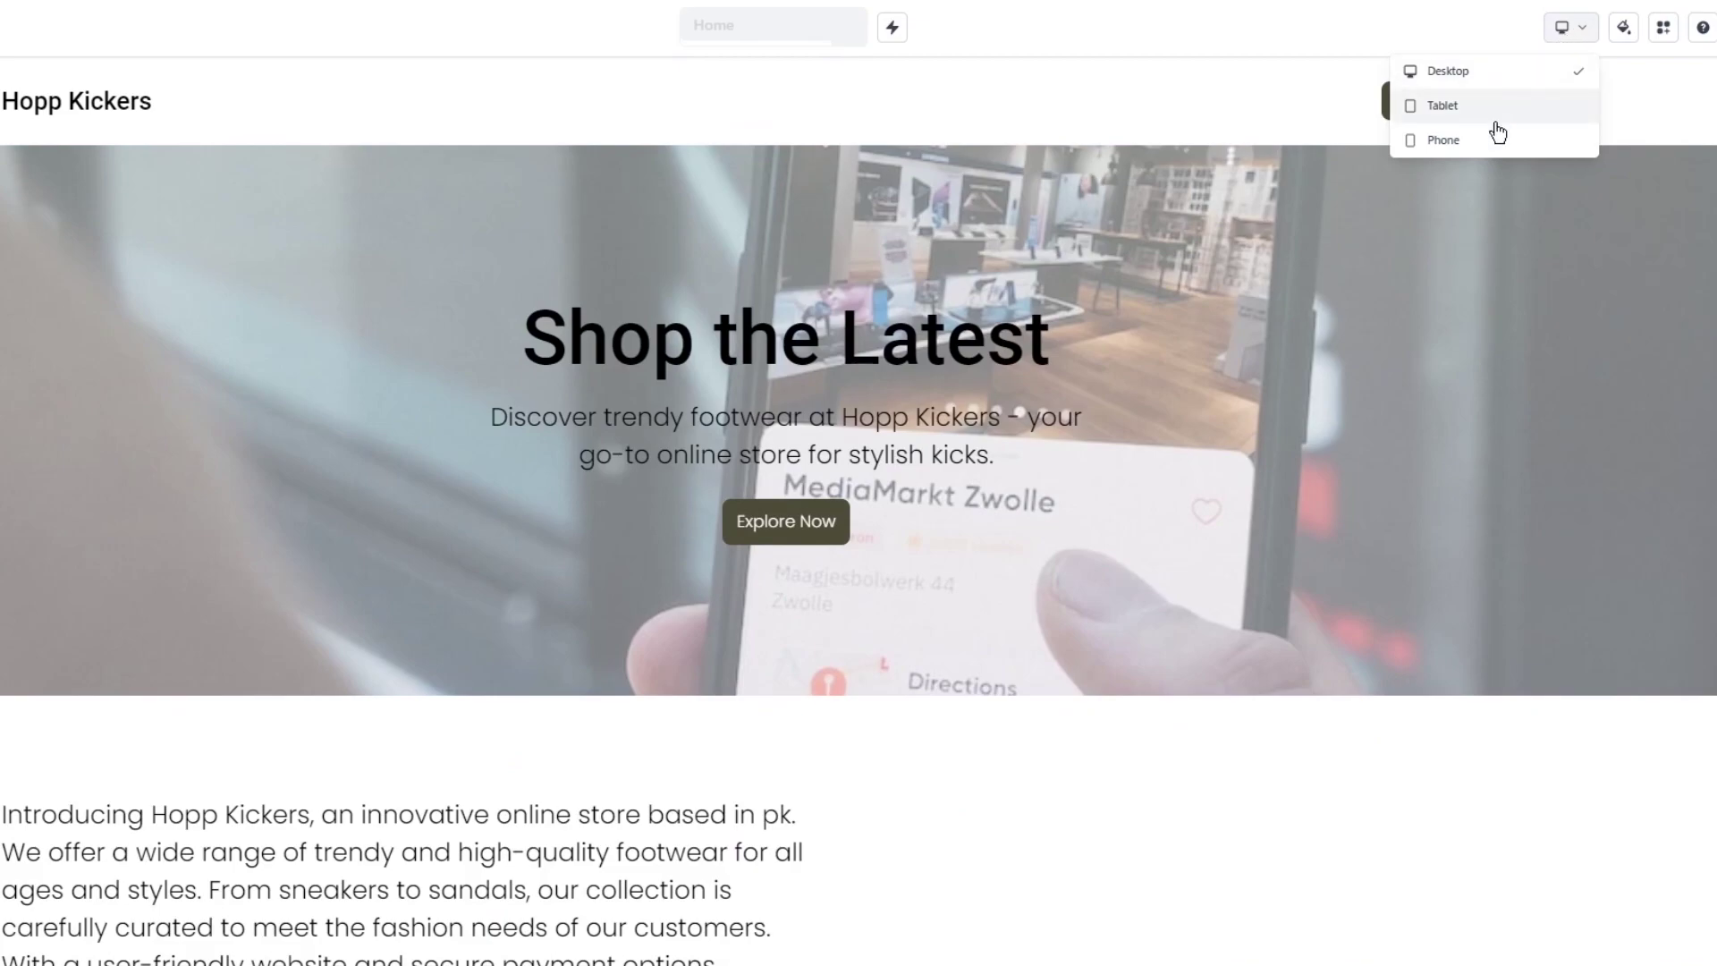
- Review the theme and its button styles, then bring up the widget catalogue
click(1628, 34)
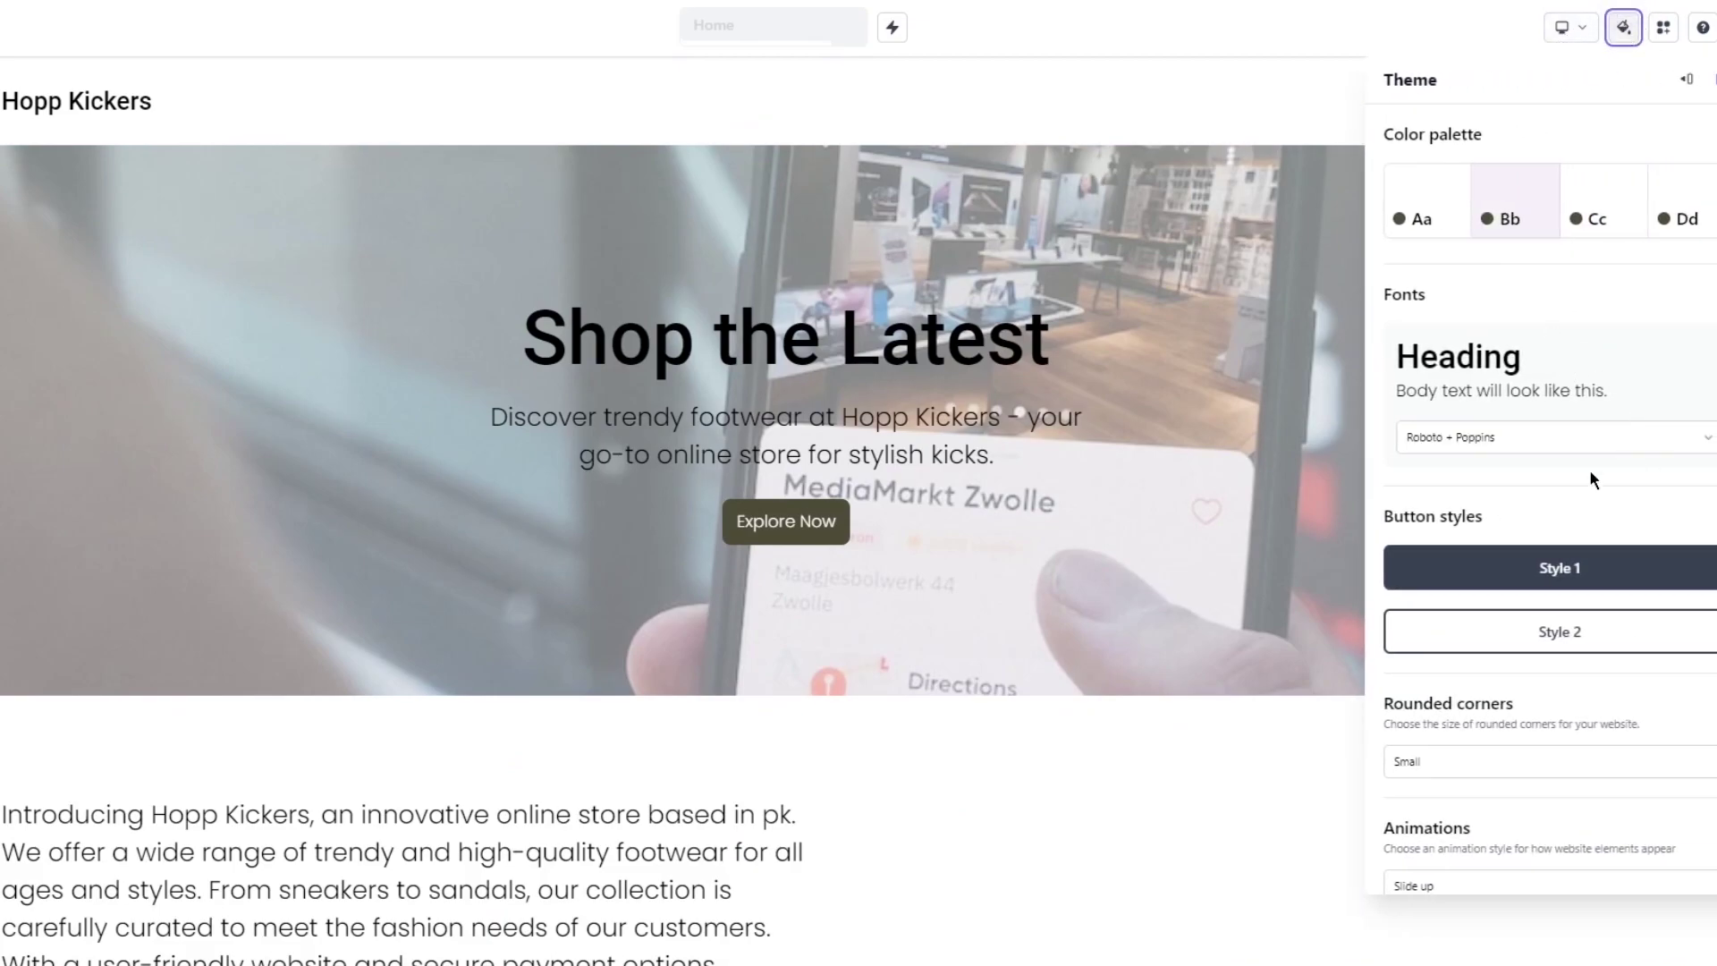
click(1476, 569)
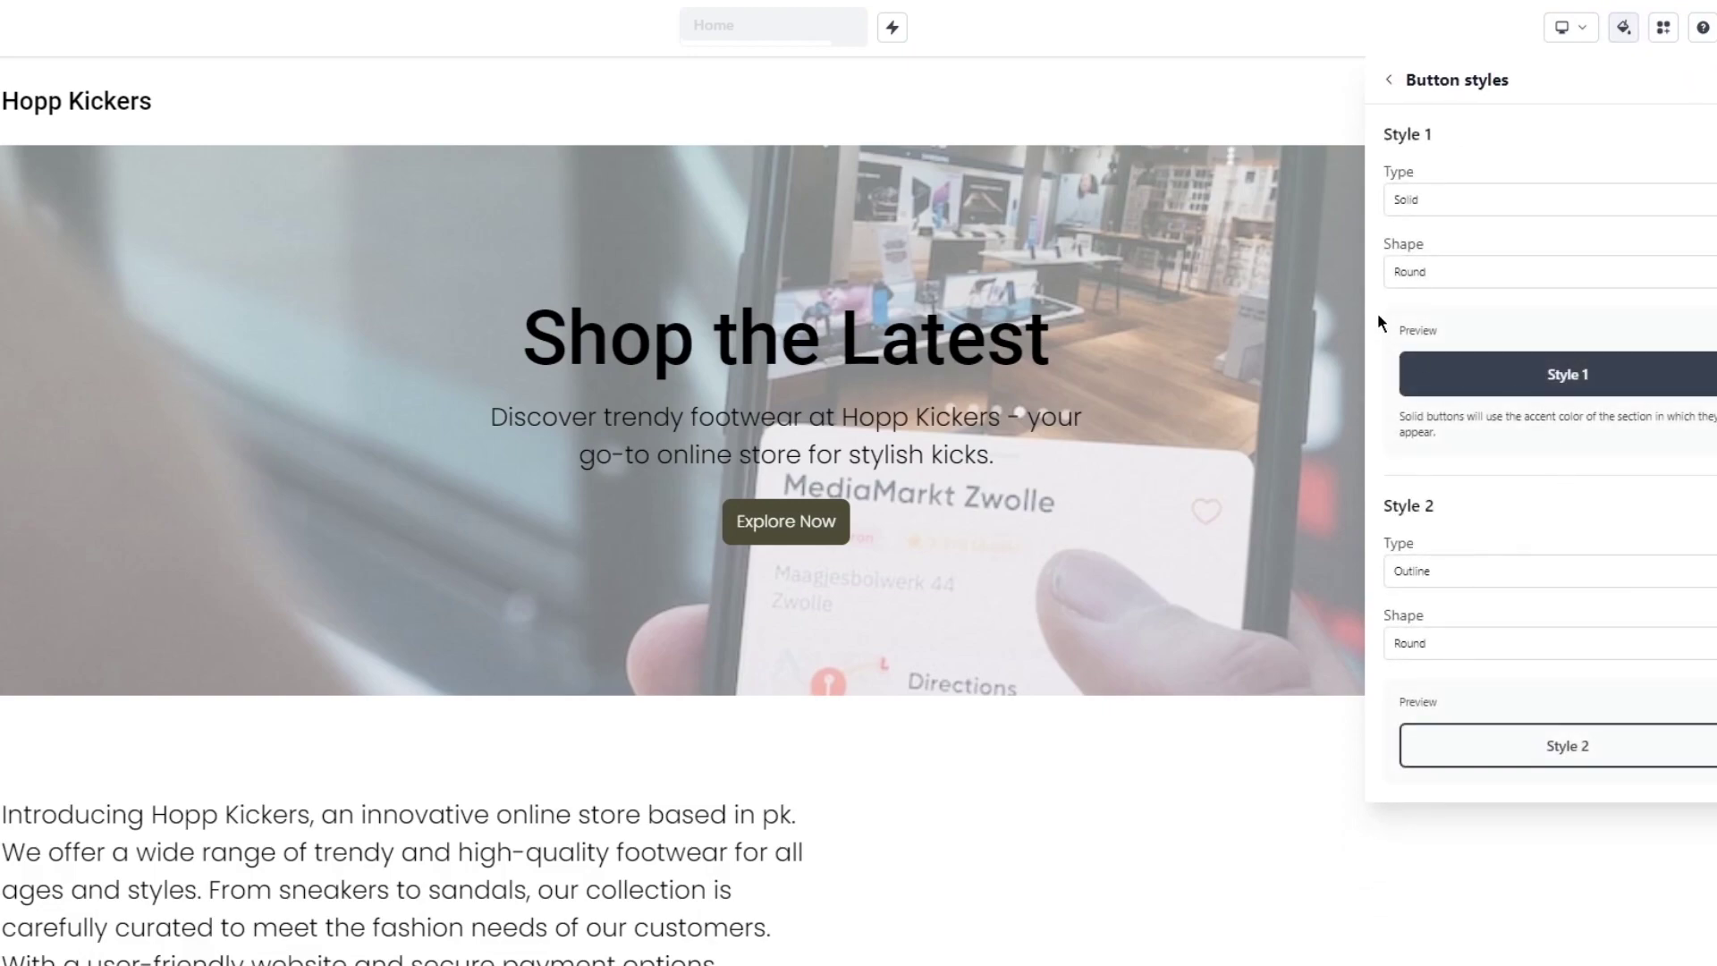
click(1389, 85)
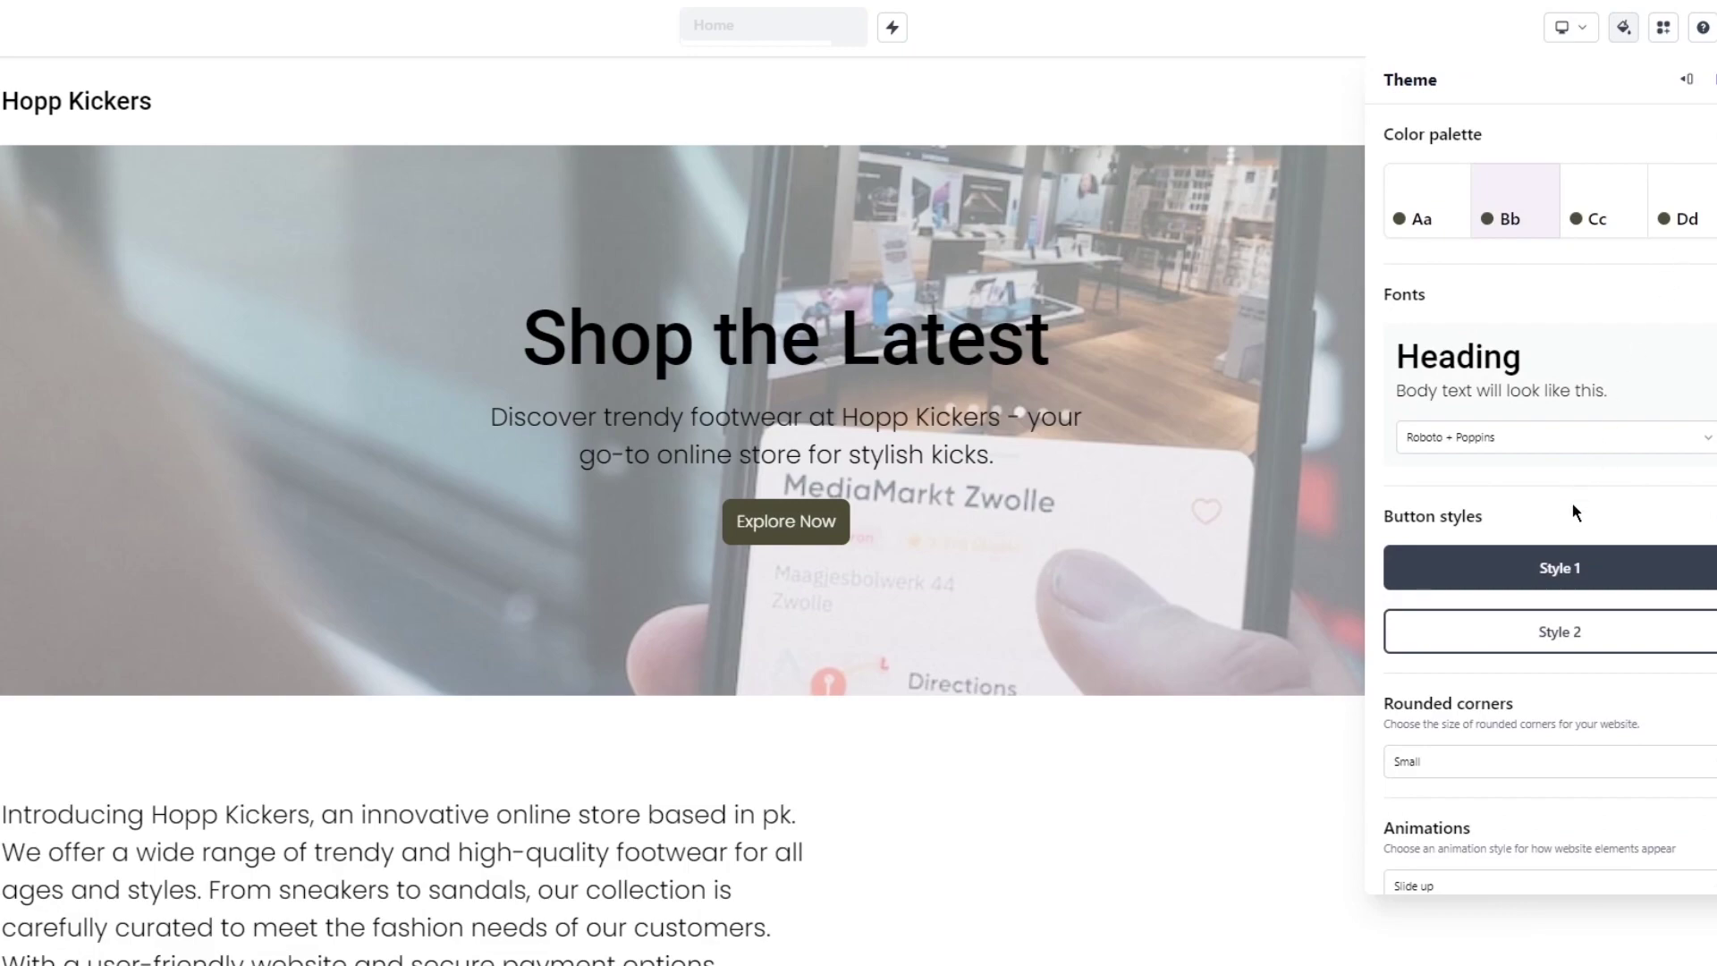
scroll(1569, 515, down, 3)
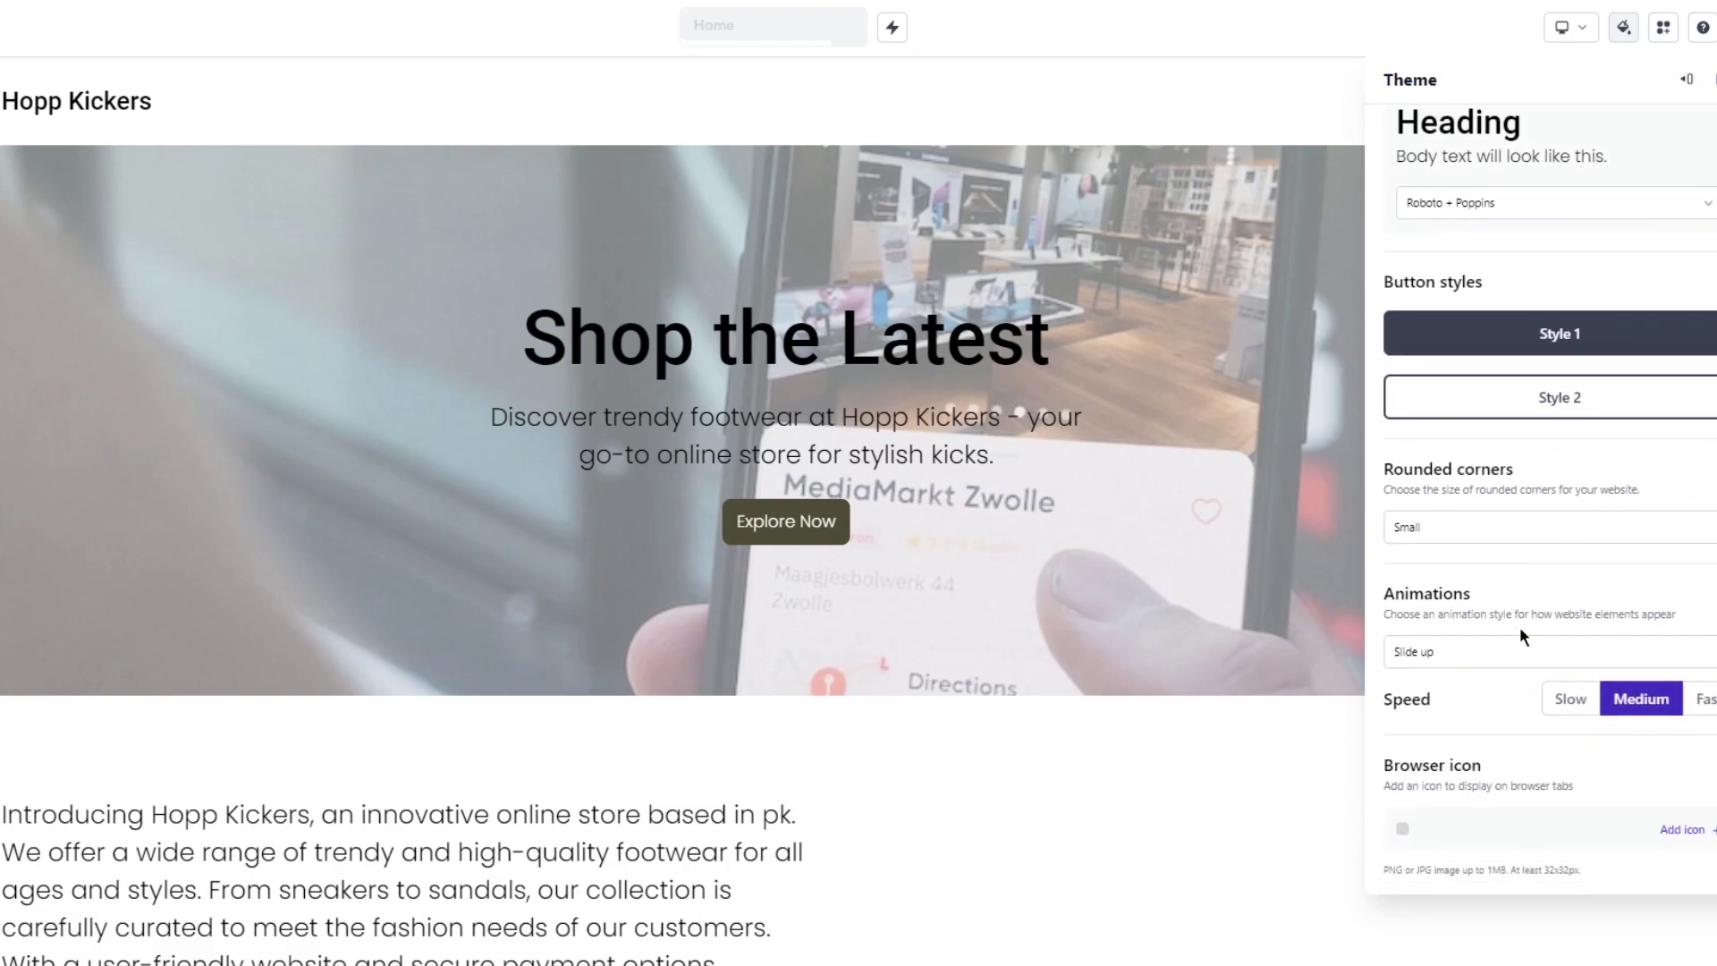
click(1693, 23)
click(1662, 28)
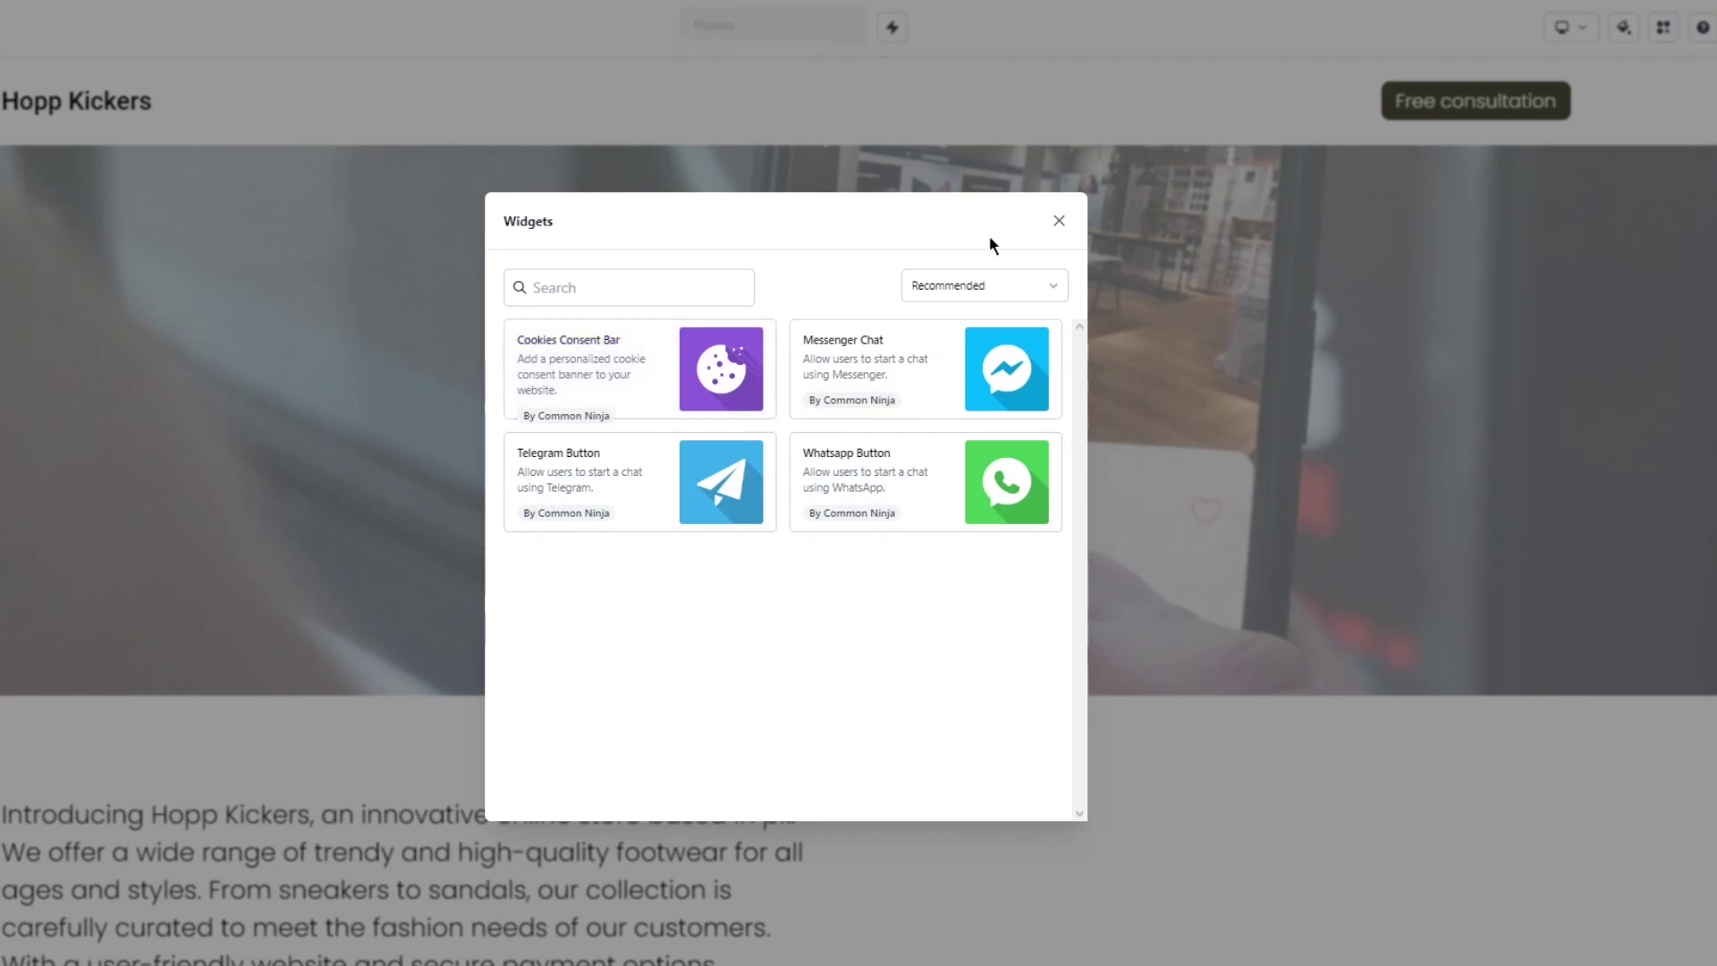
- Close the widgets list, save the site, and dismiss the 24-hour link notice
click(1059, 222)
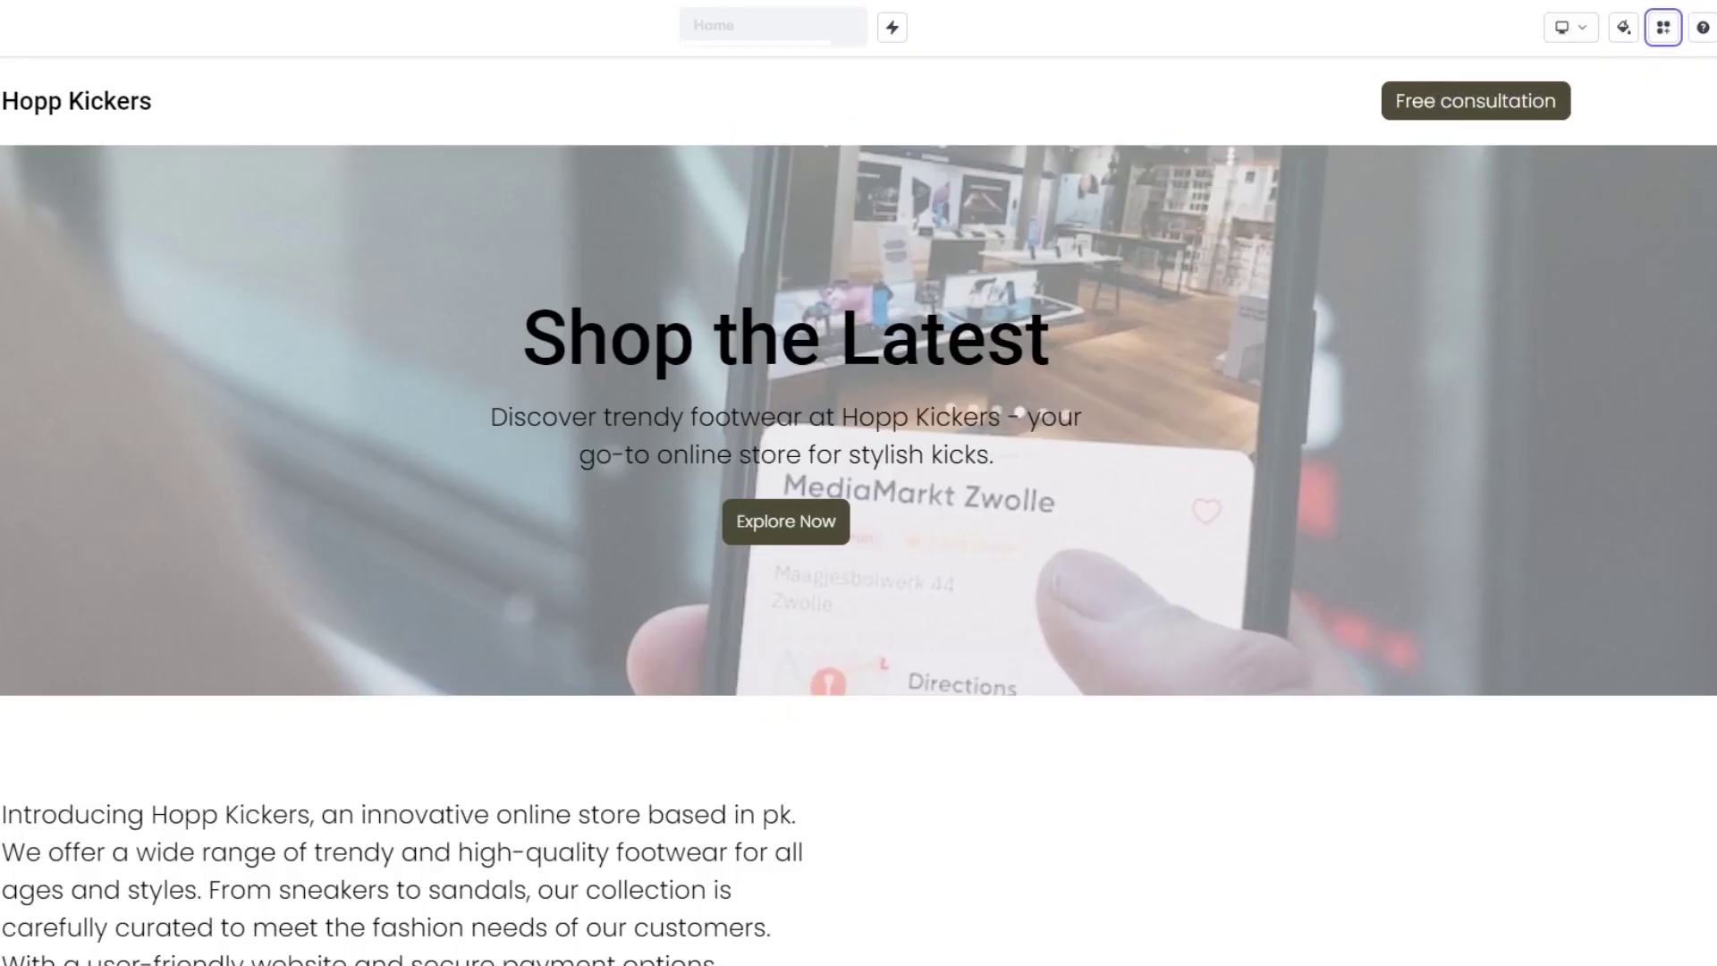
click(1709, 27)
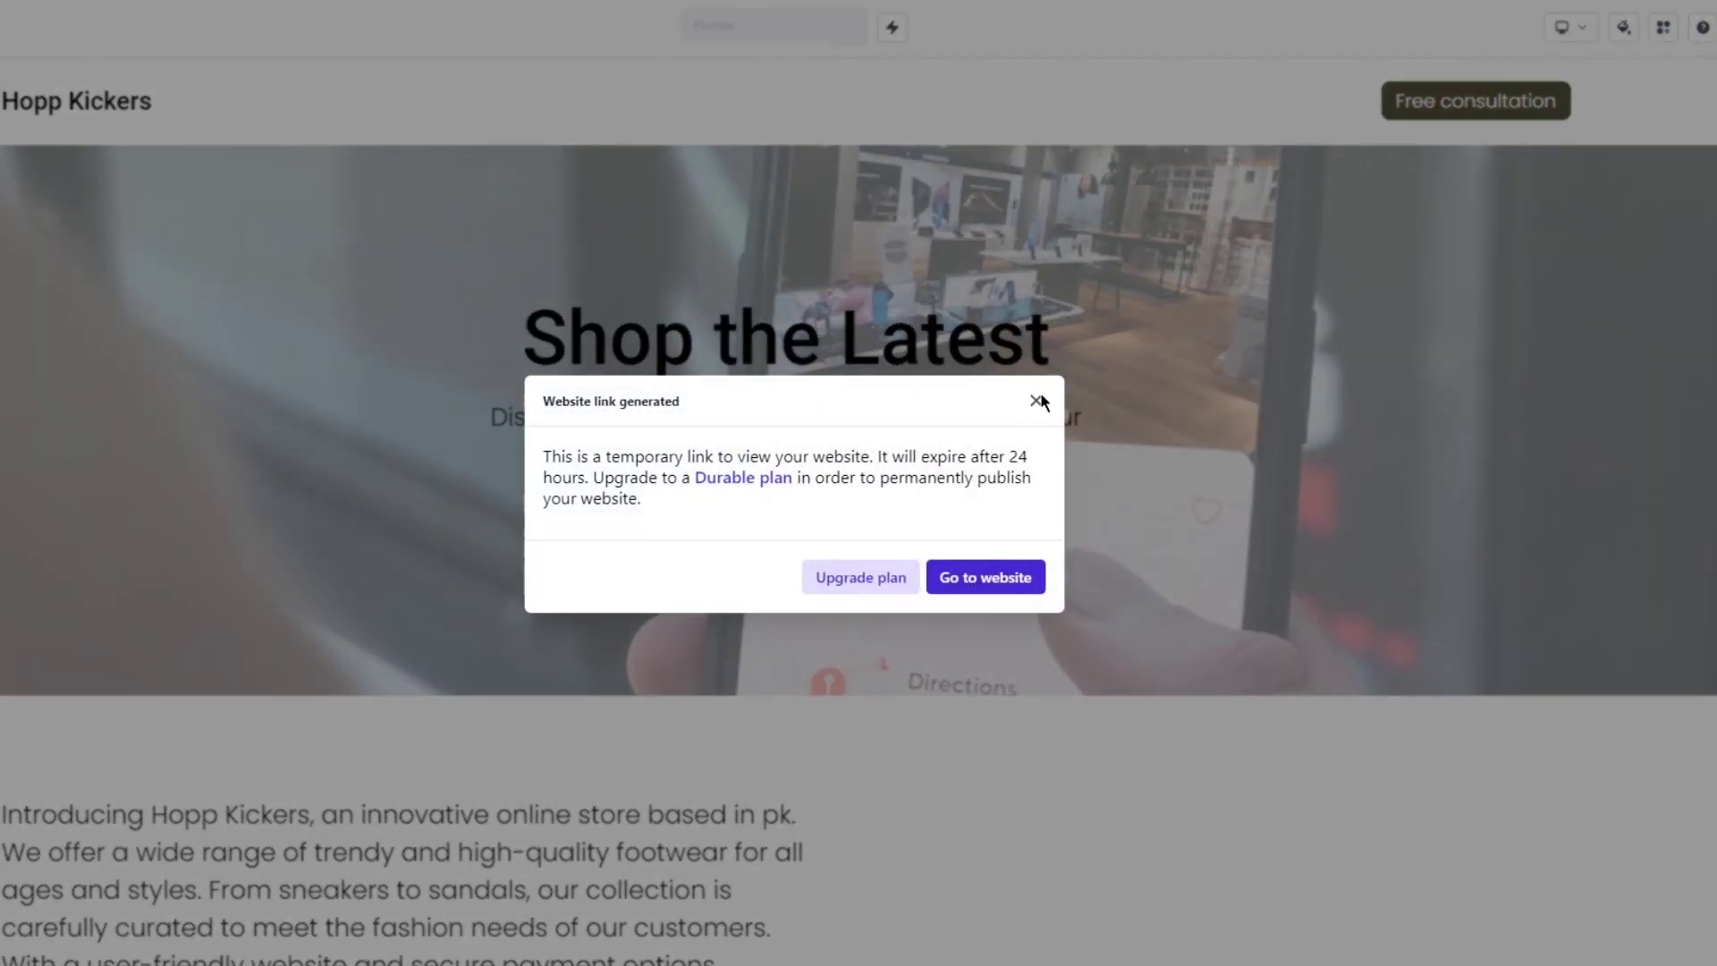
click(1036, 401)
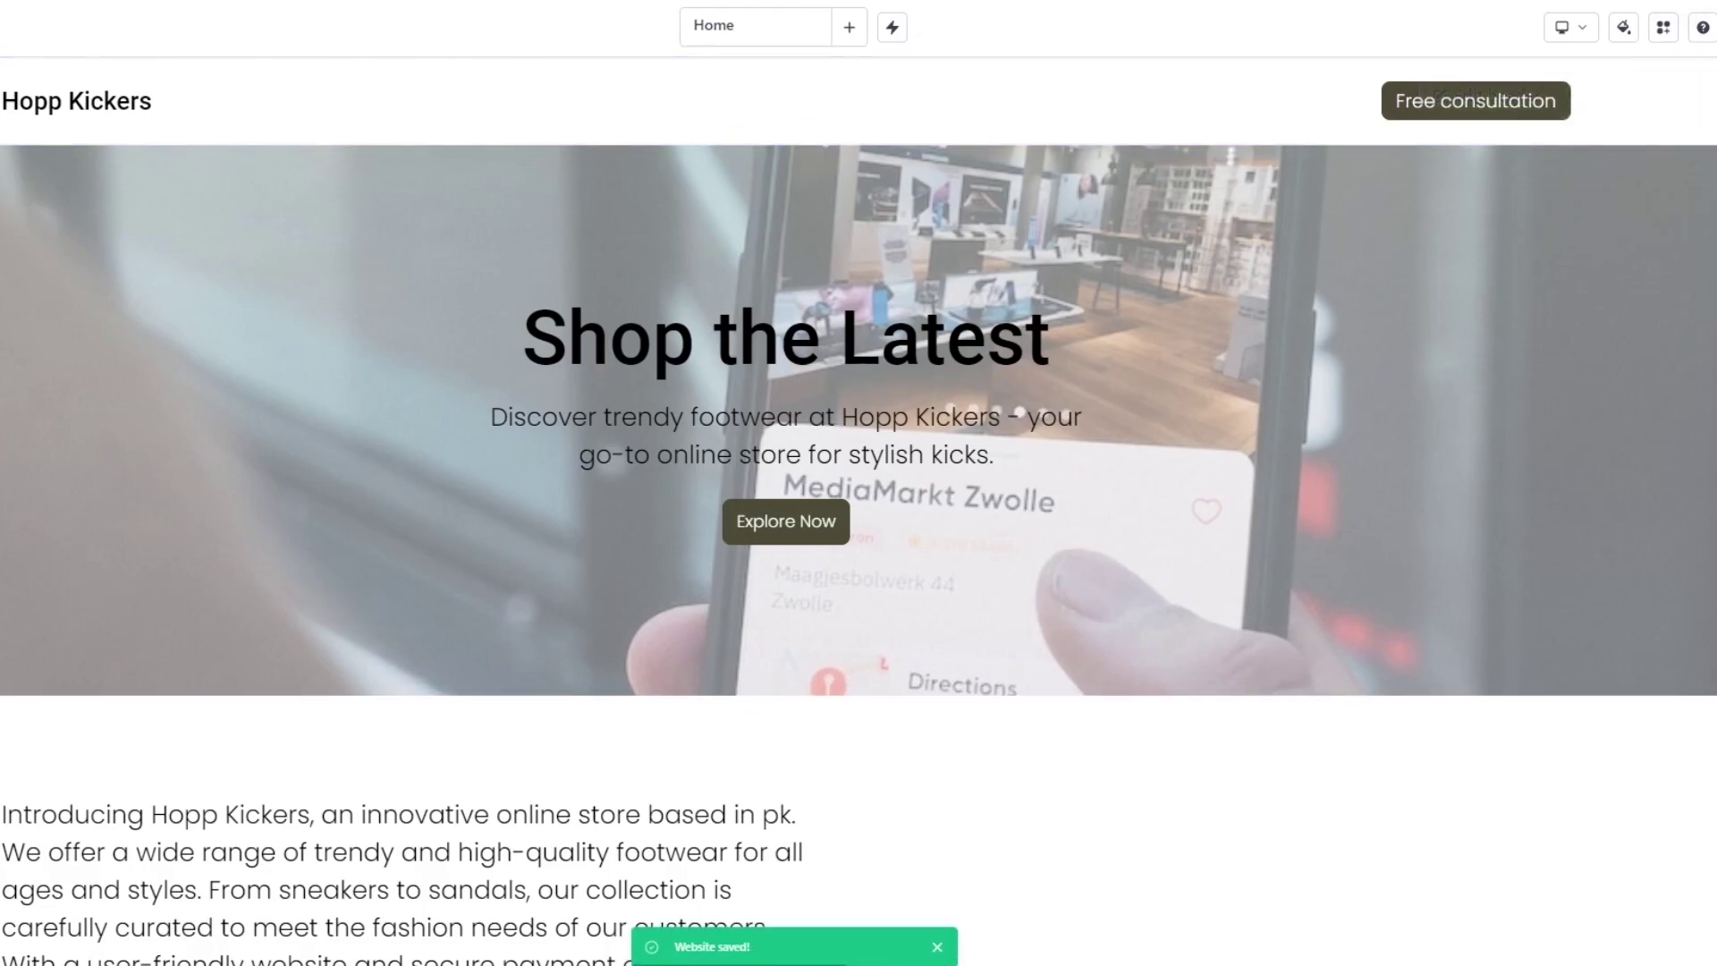
- Open the live Hopp Kickers site and check every section, including the red testimonial
click(1707, 13)
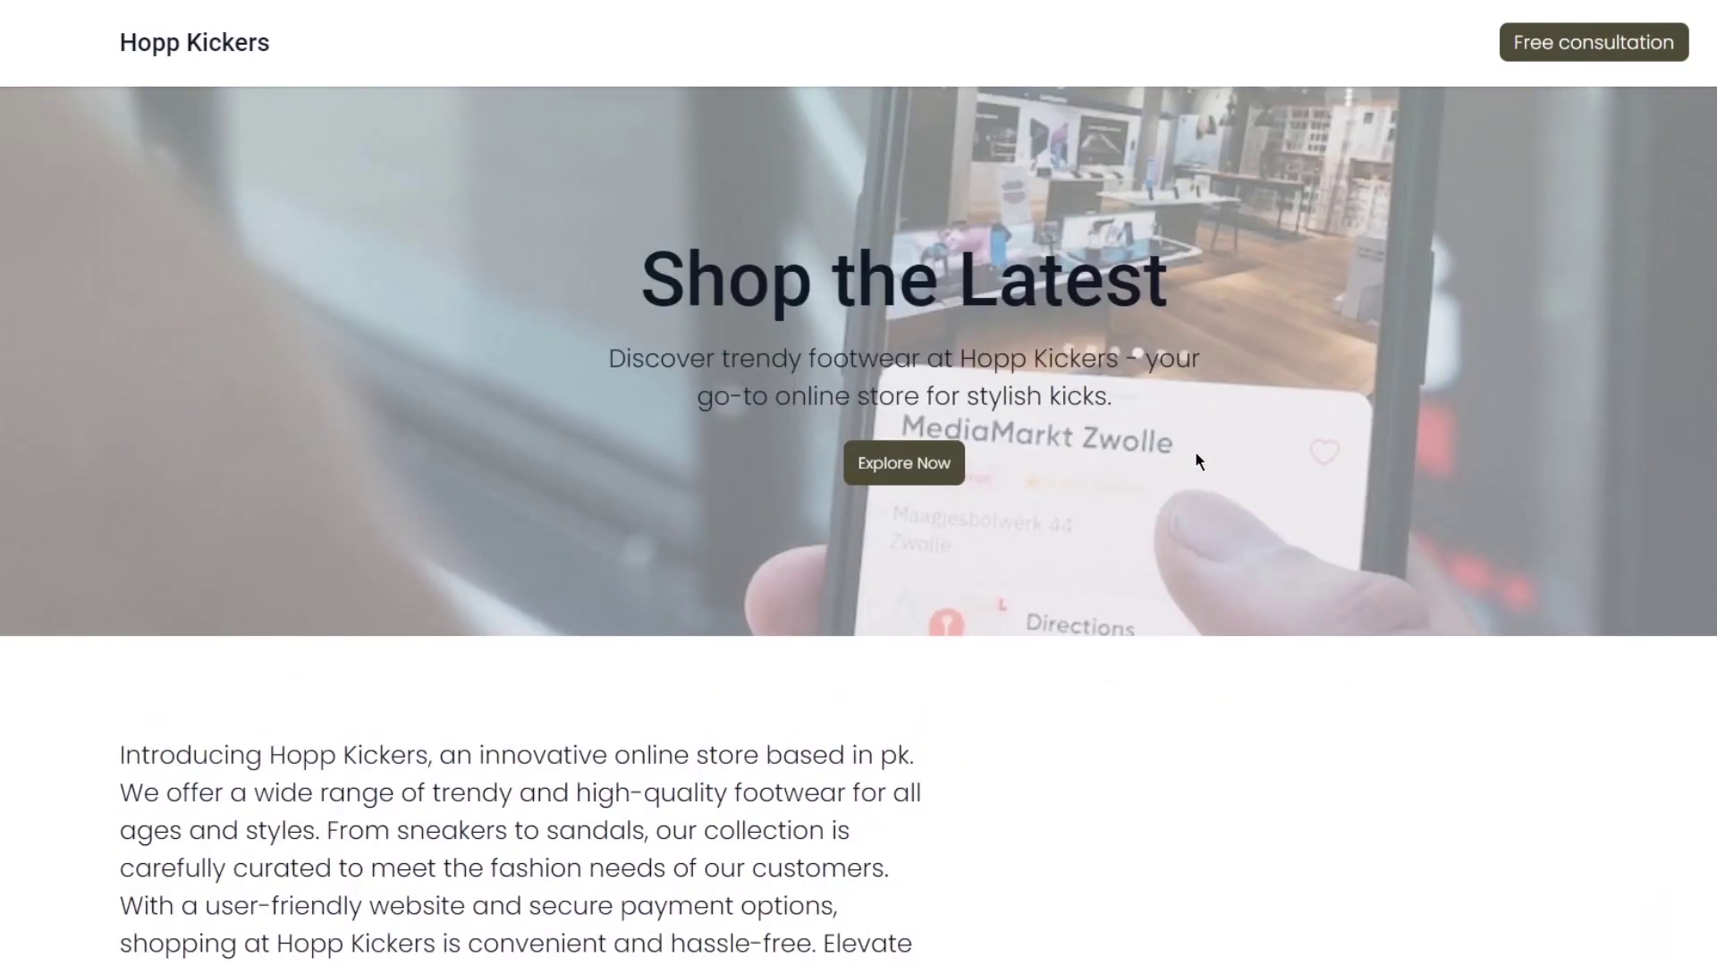
scroll(862, 445, down, 7)
scroll(1404, 478, down, 6)
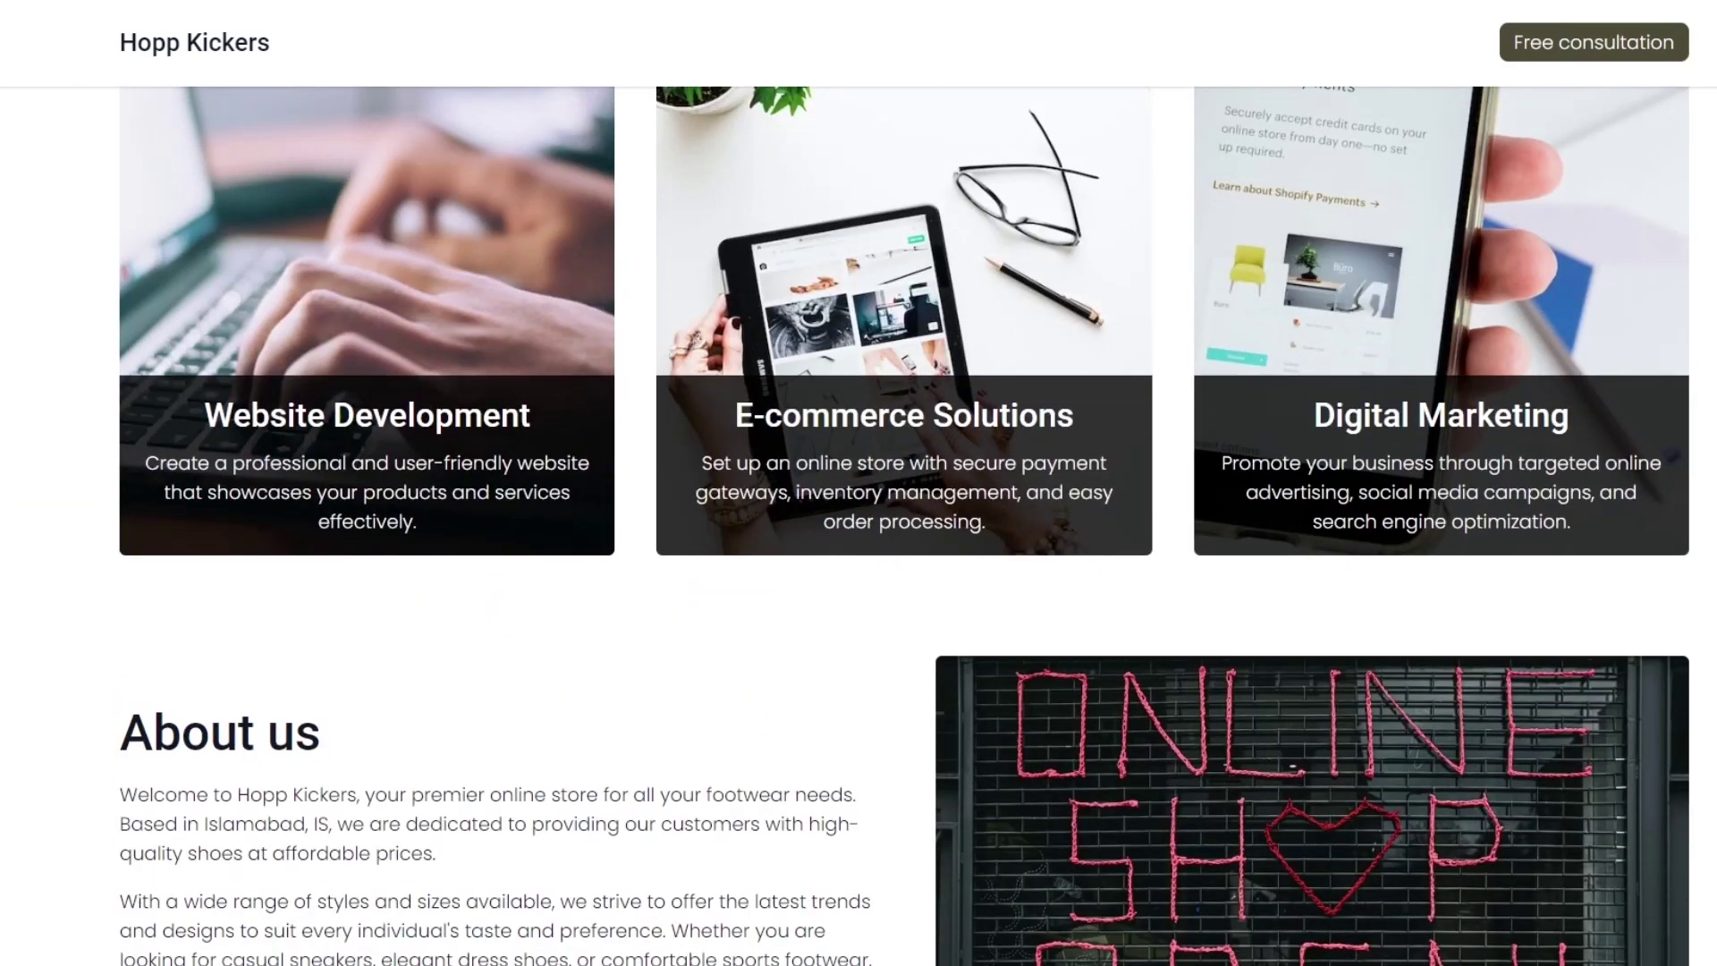
scroll(1261, 354, down, 7)
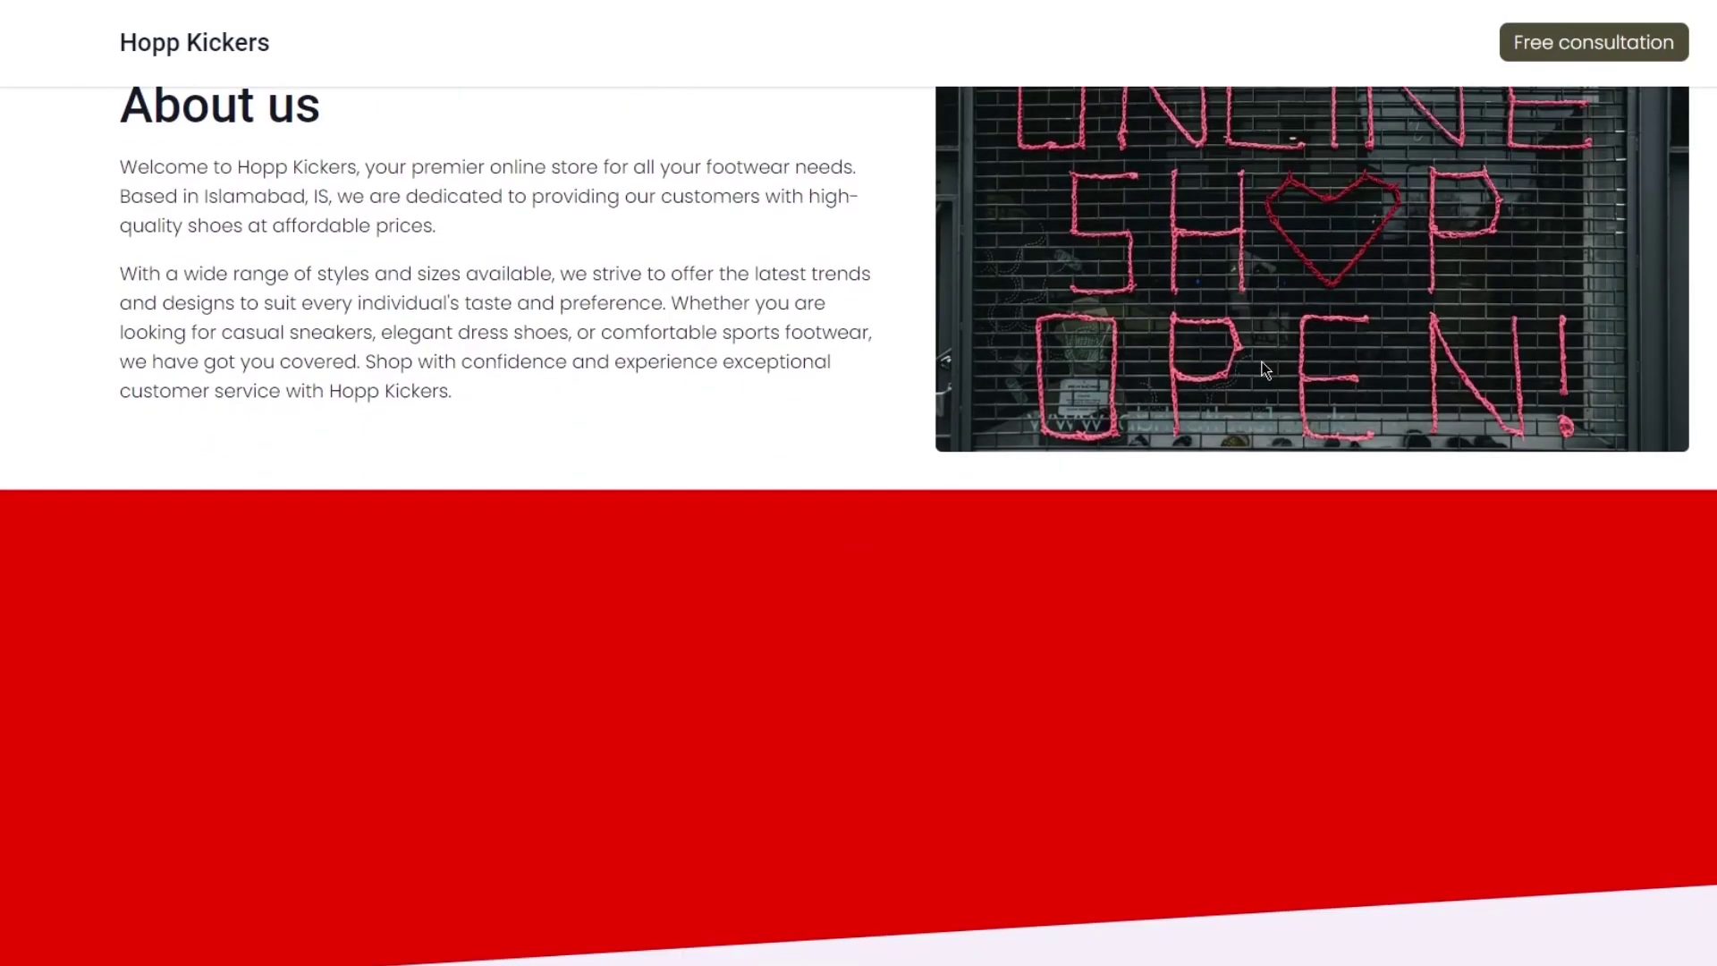
scroll(1262, 360, up, 8)
scroll(1279, 367, down, 8)
scroll(1302, 373, down, 5)
scroll(1229, 369, up, 4)
scroll(1013, 603, down, 7)
scroll(1013, 583, down, 6)
scroll(1012, 583, up, 7)
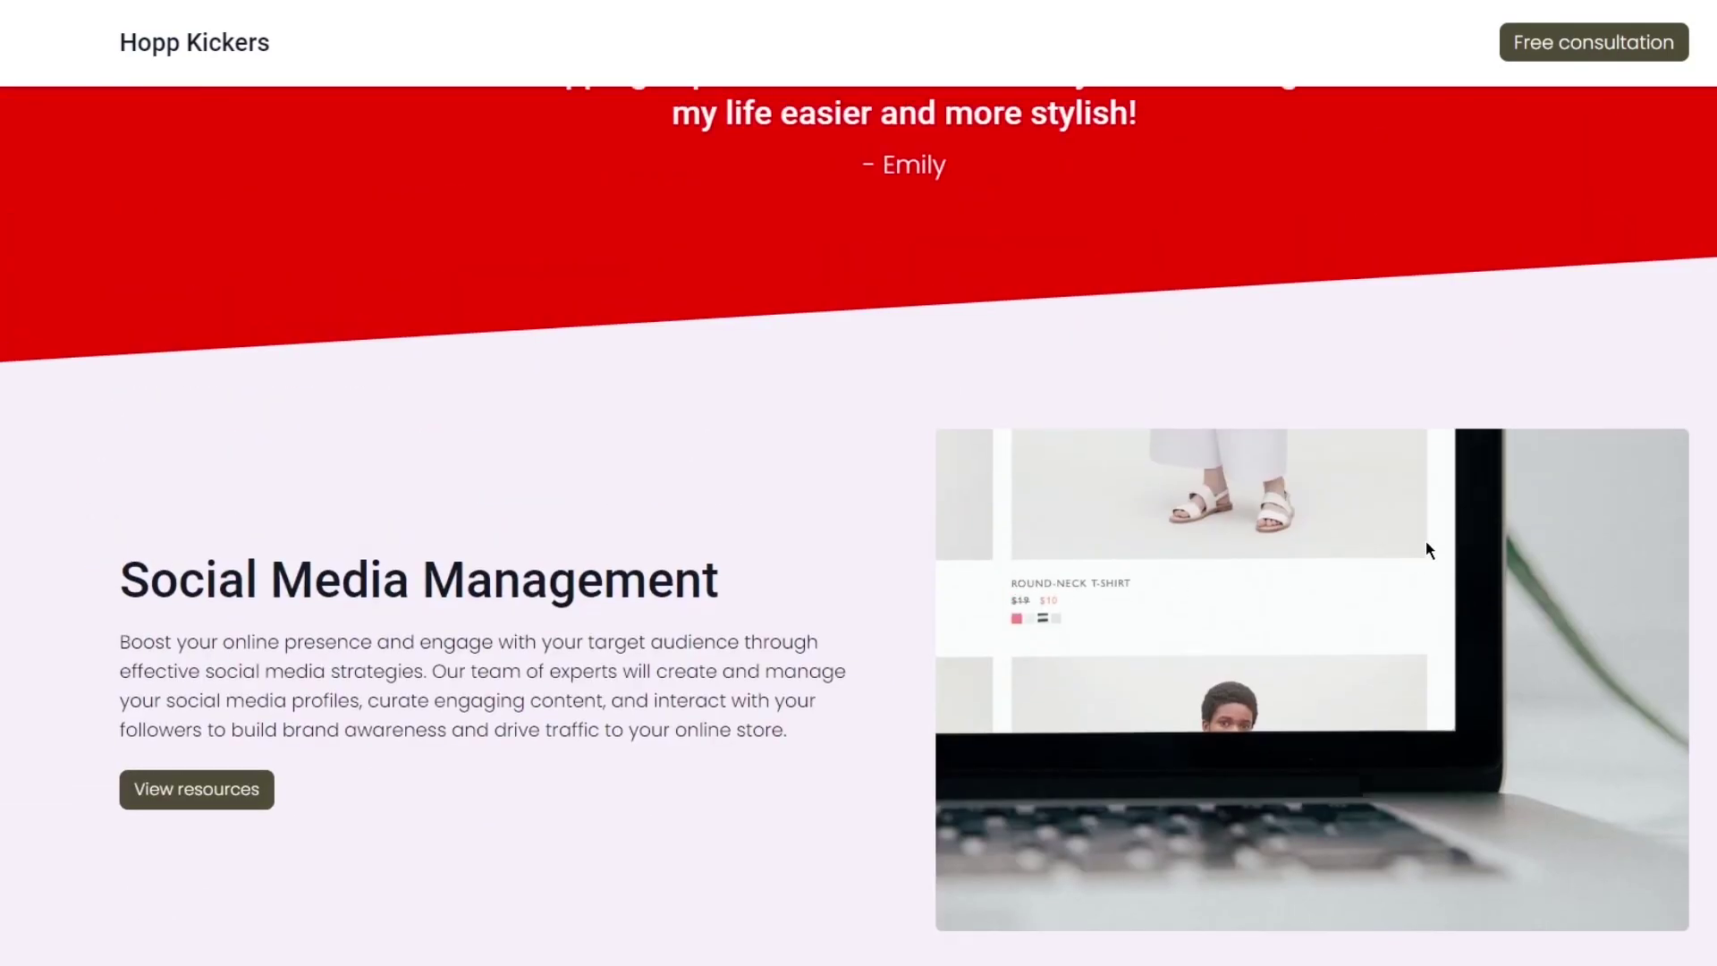
scroll(626, 447, down, 4)
scroll(663, 453, up, 10)
scroll(663, 453, up, 10)
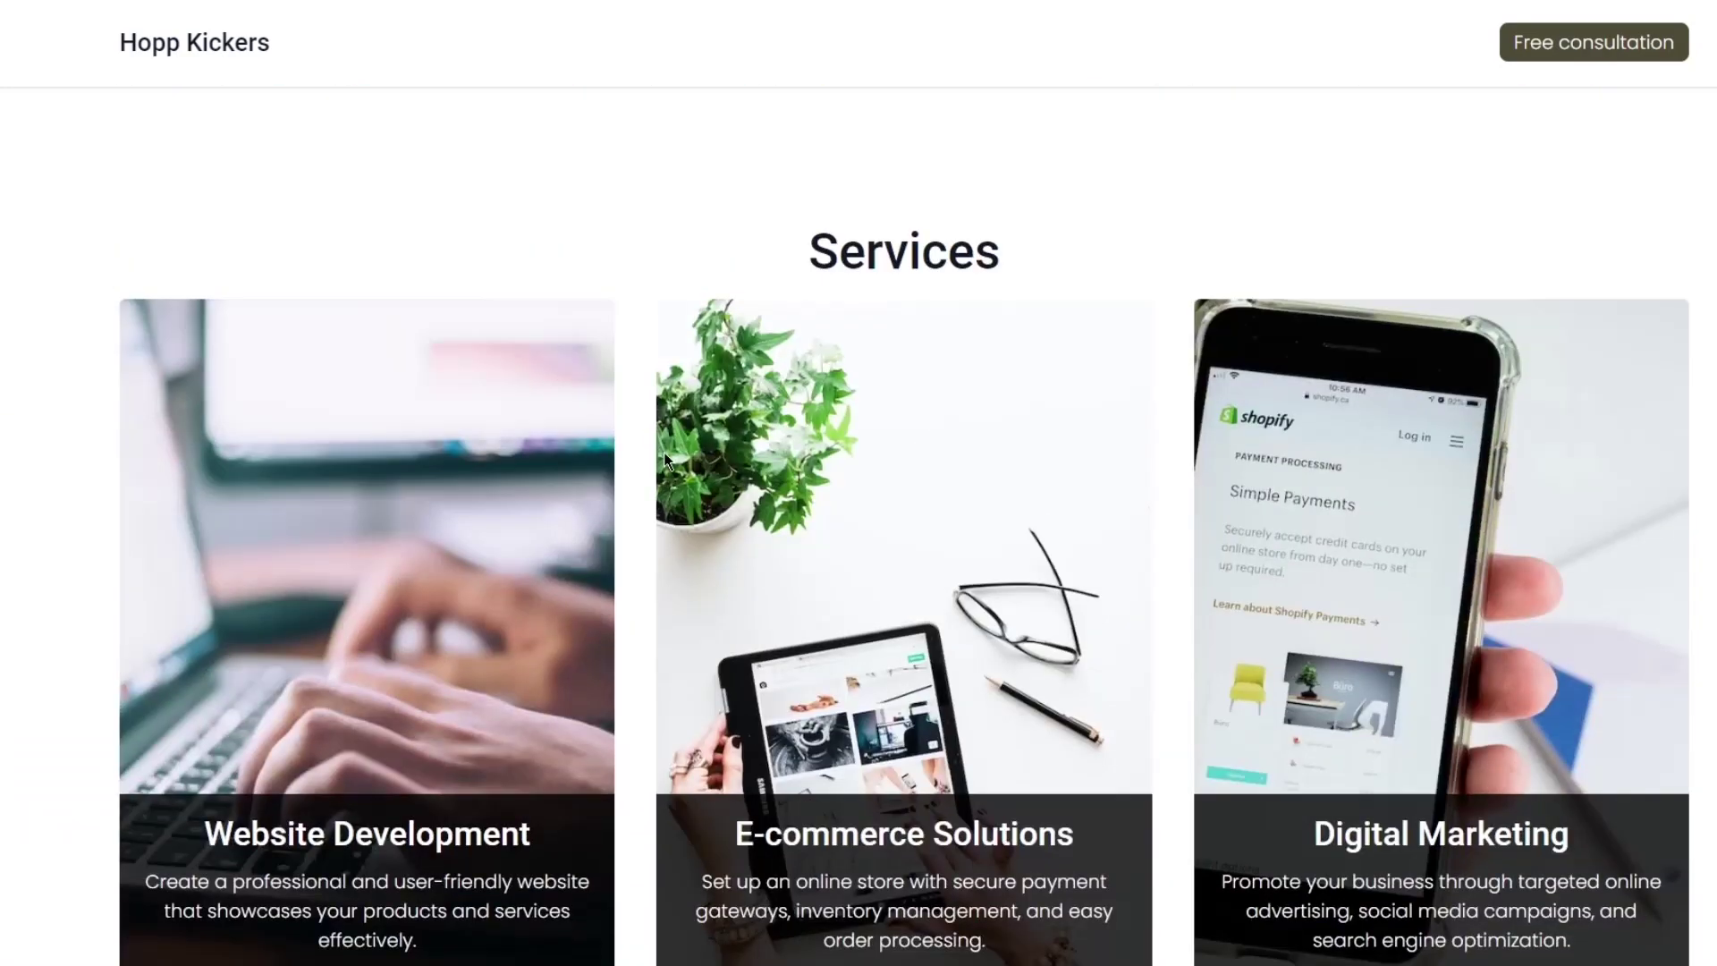
scroll(663, 452, up, 12)
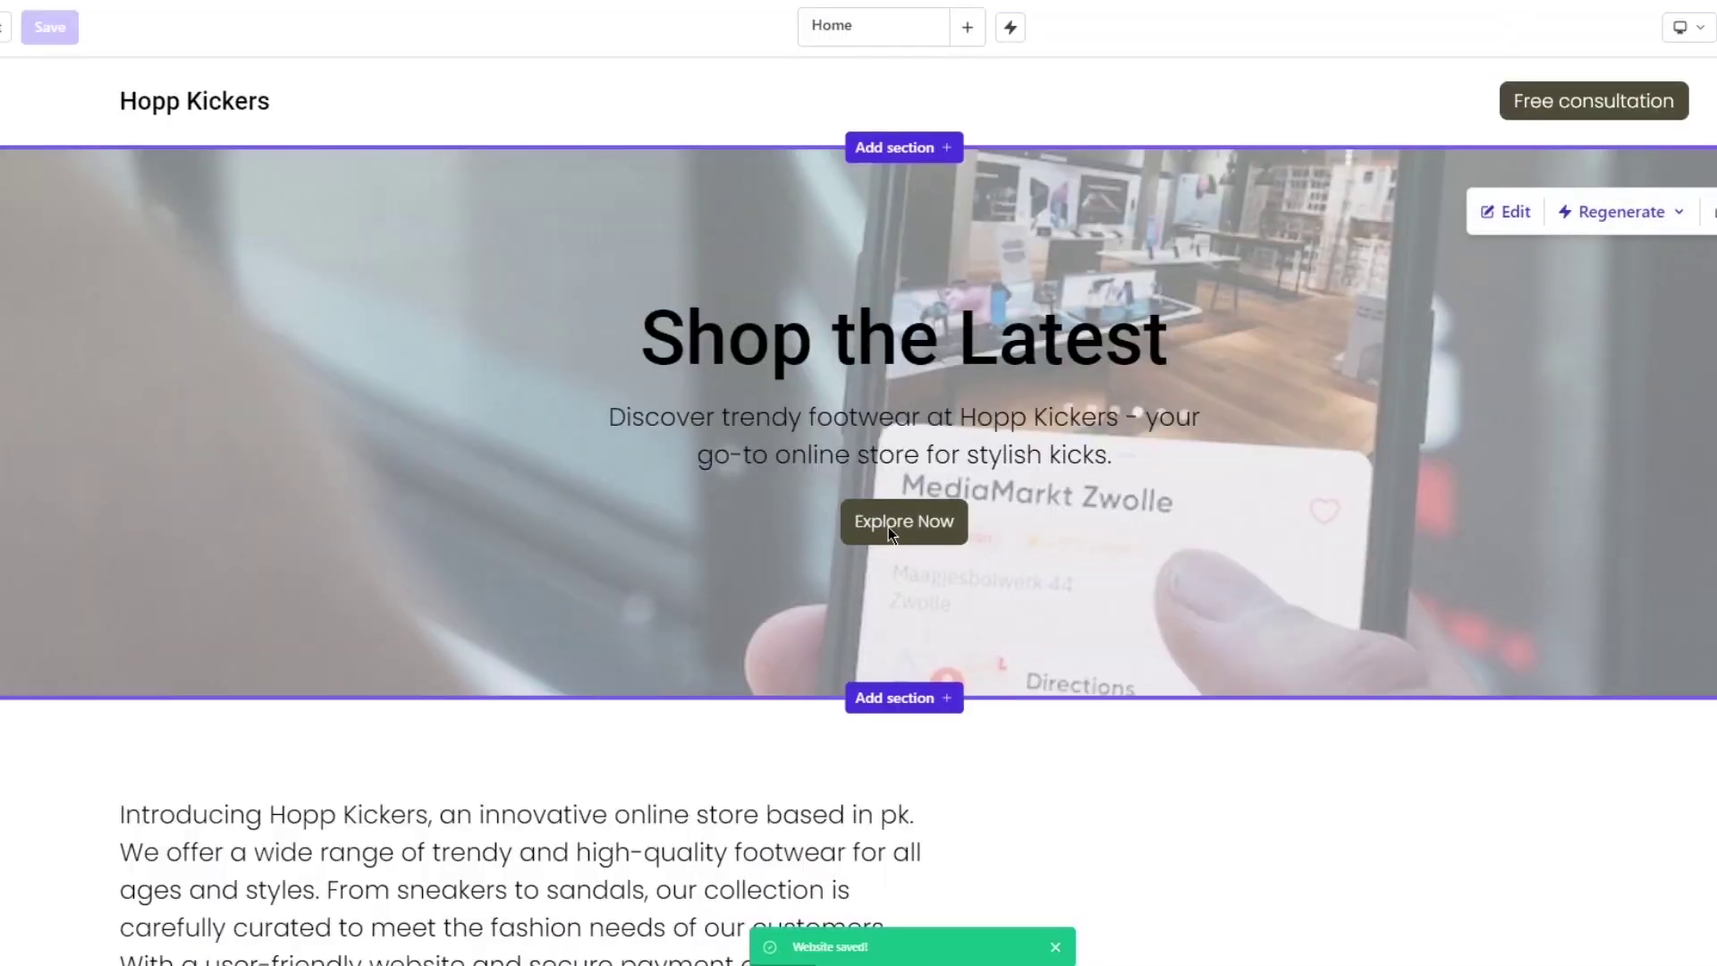
- Change the hero banner's Explore Now button link type from external site to Phone
double_click(1516, 211)
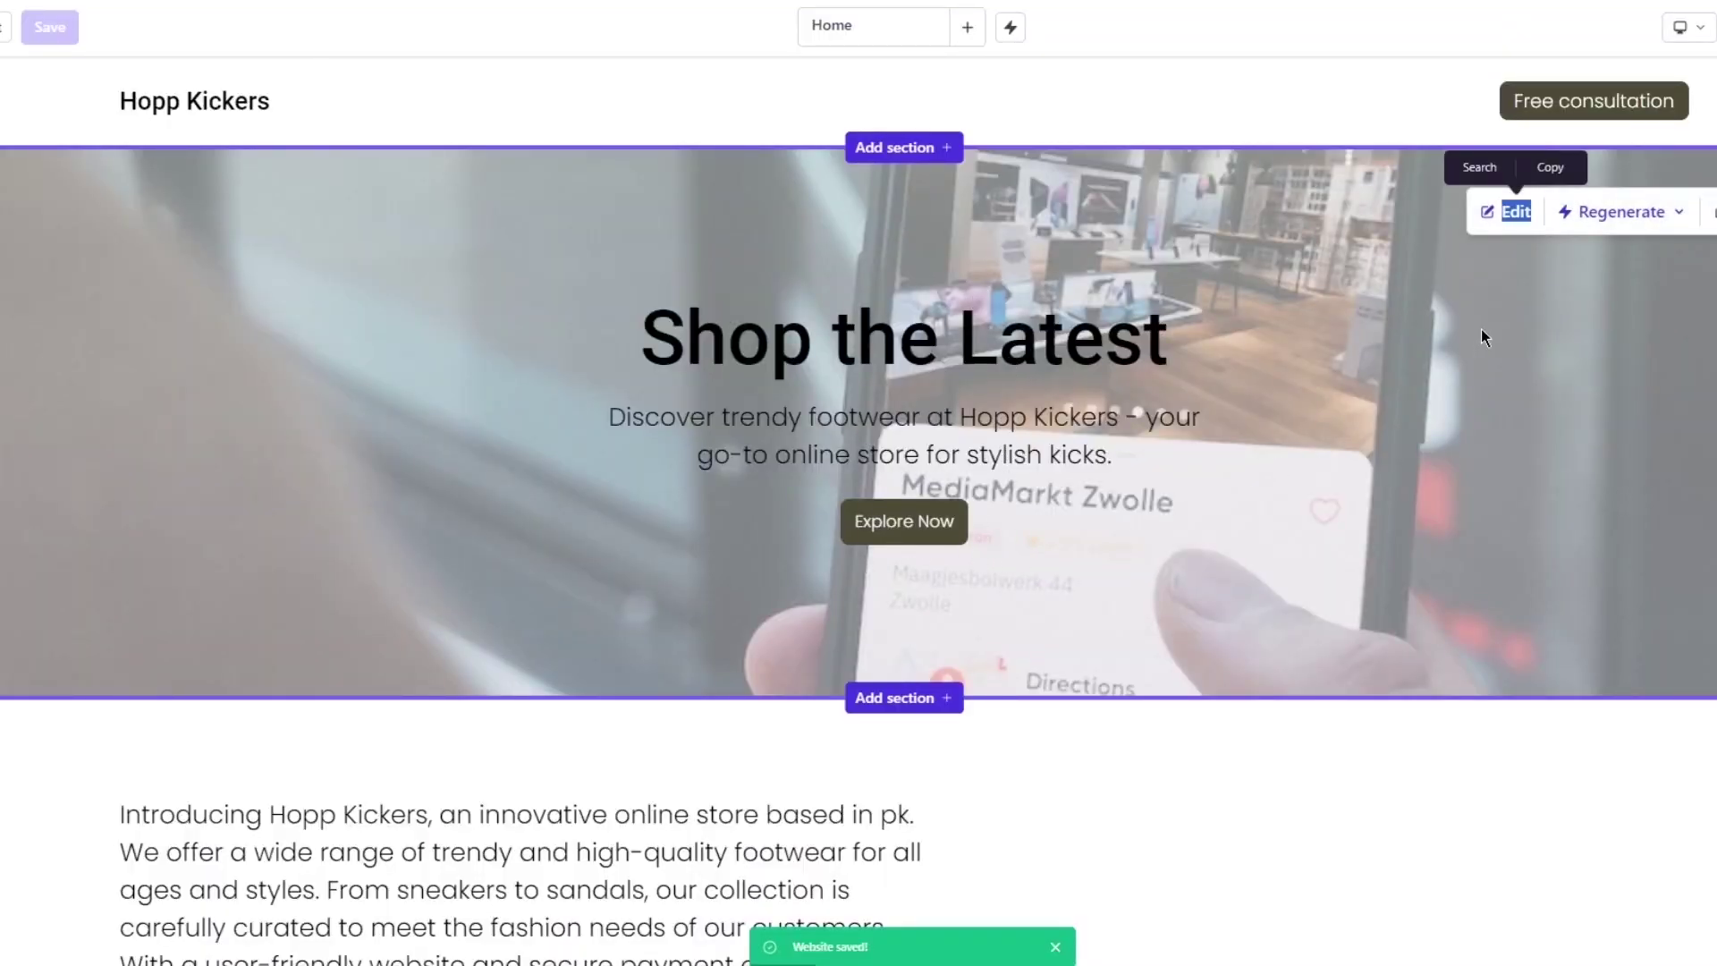
click(1488, 215)
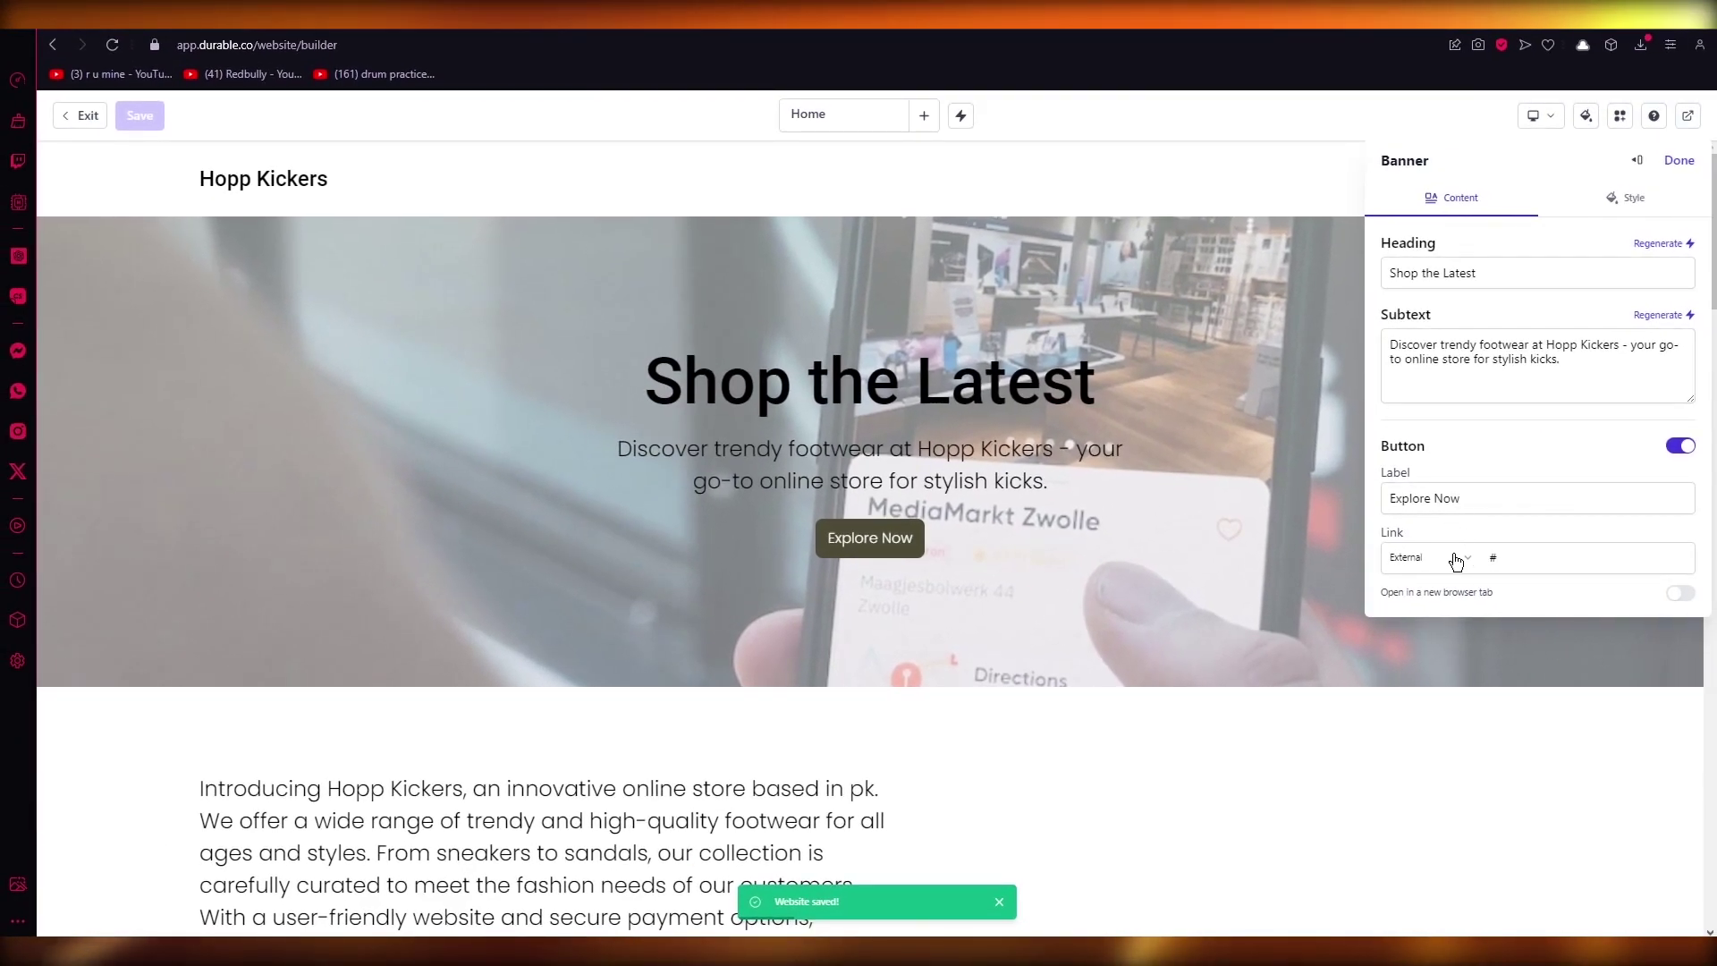
click(1455, 558)
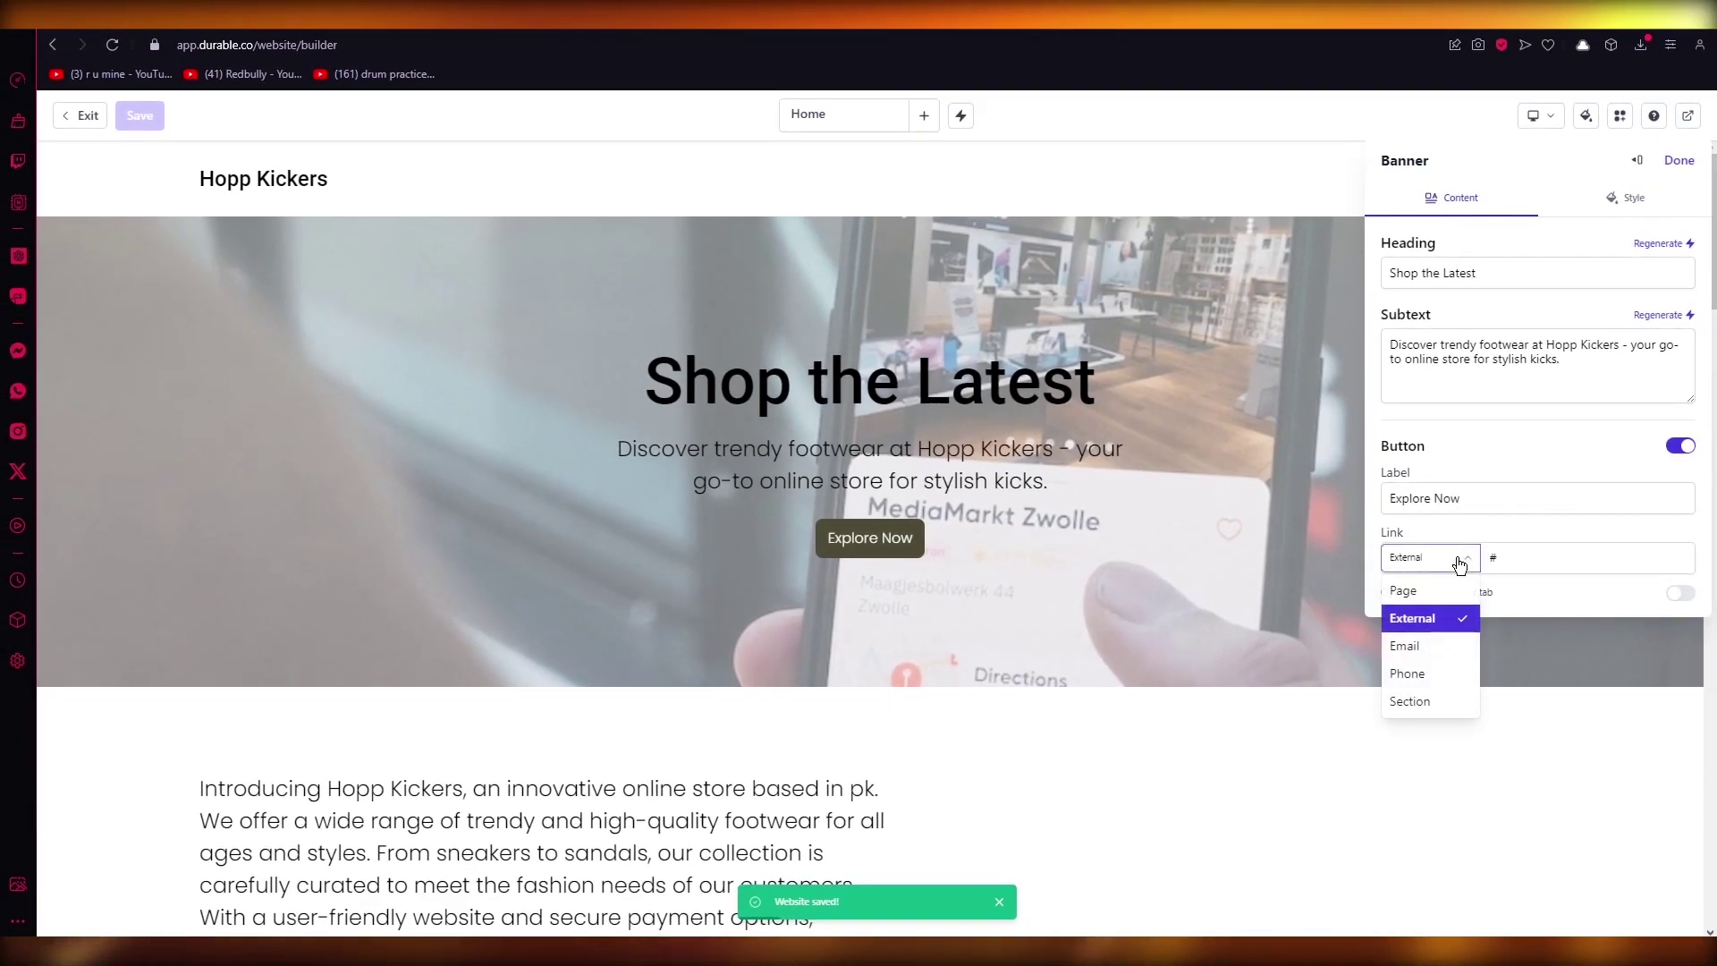
click(1429, 673)
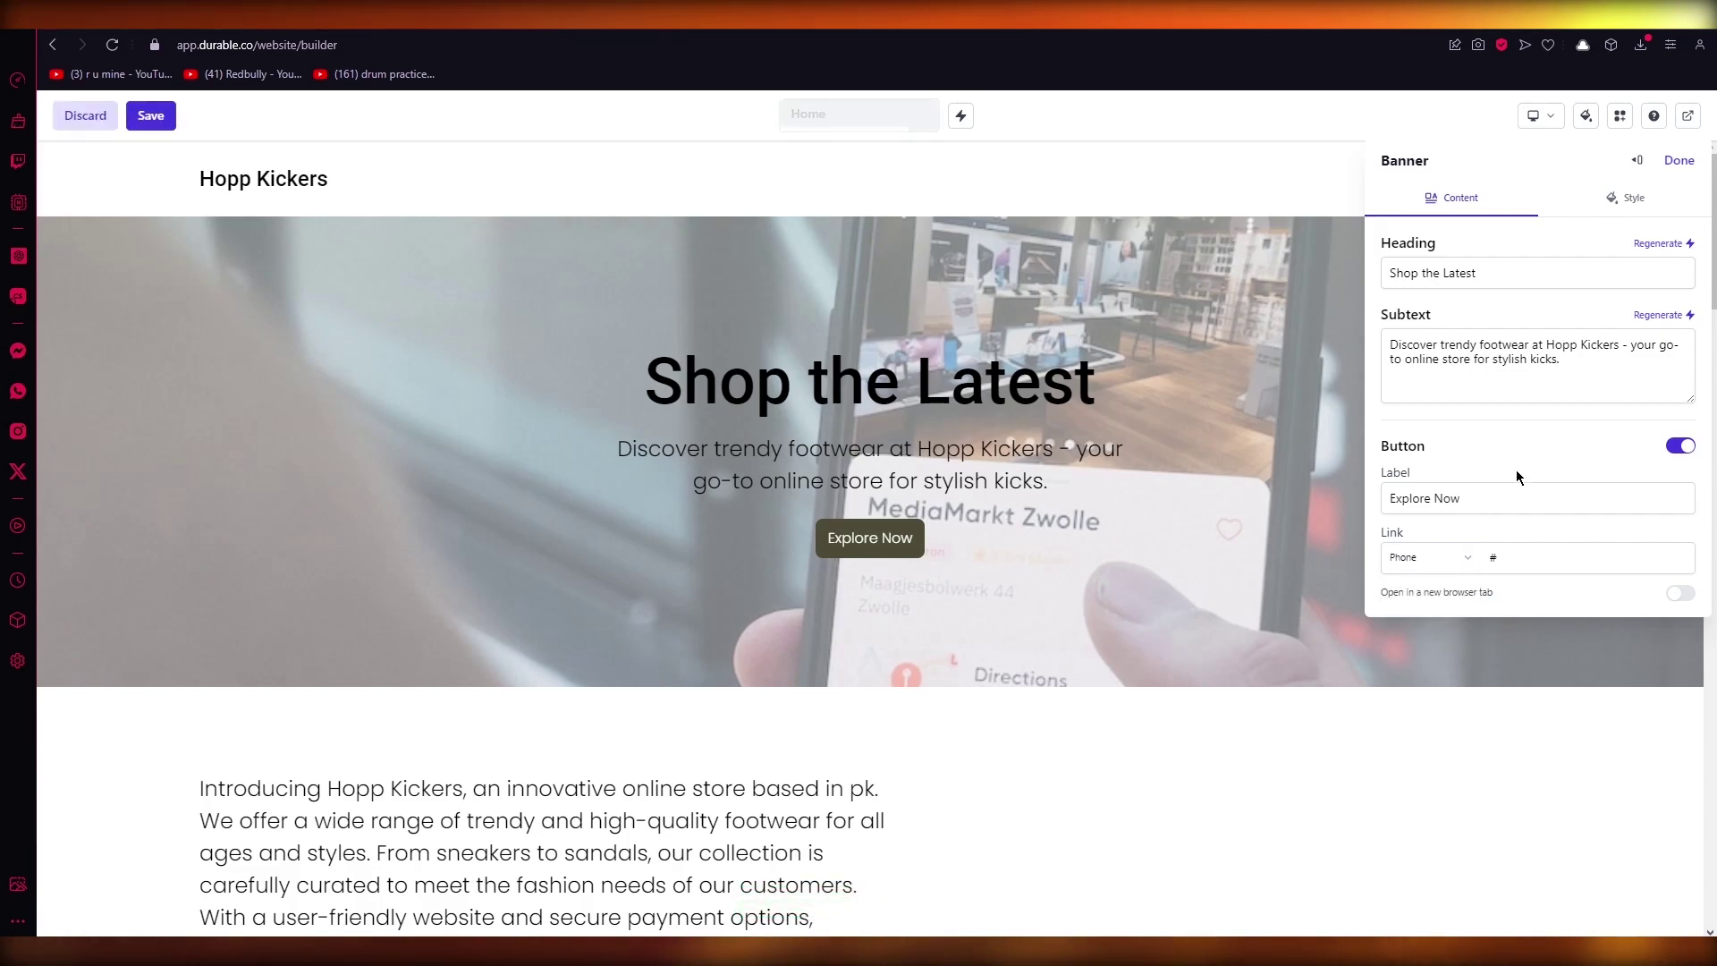